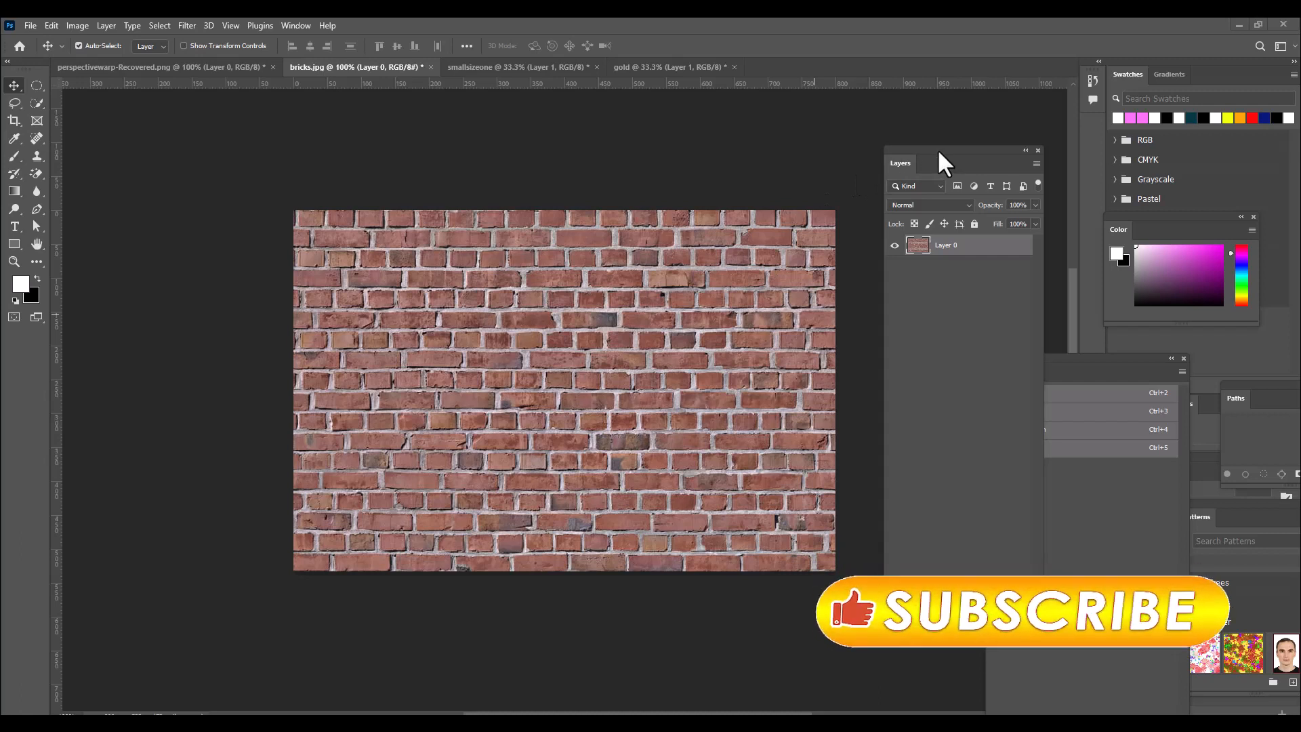
Add a new layer filled with black above the brick layer and another black-filled layer beneath it.
left_click_drag(937, 148, 917, 138)
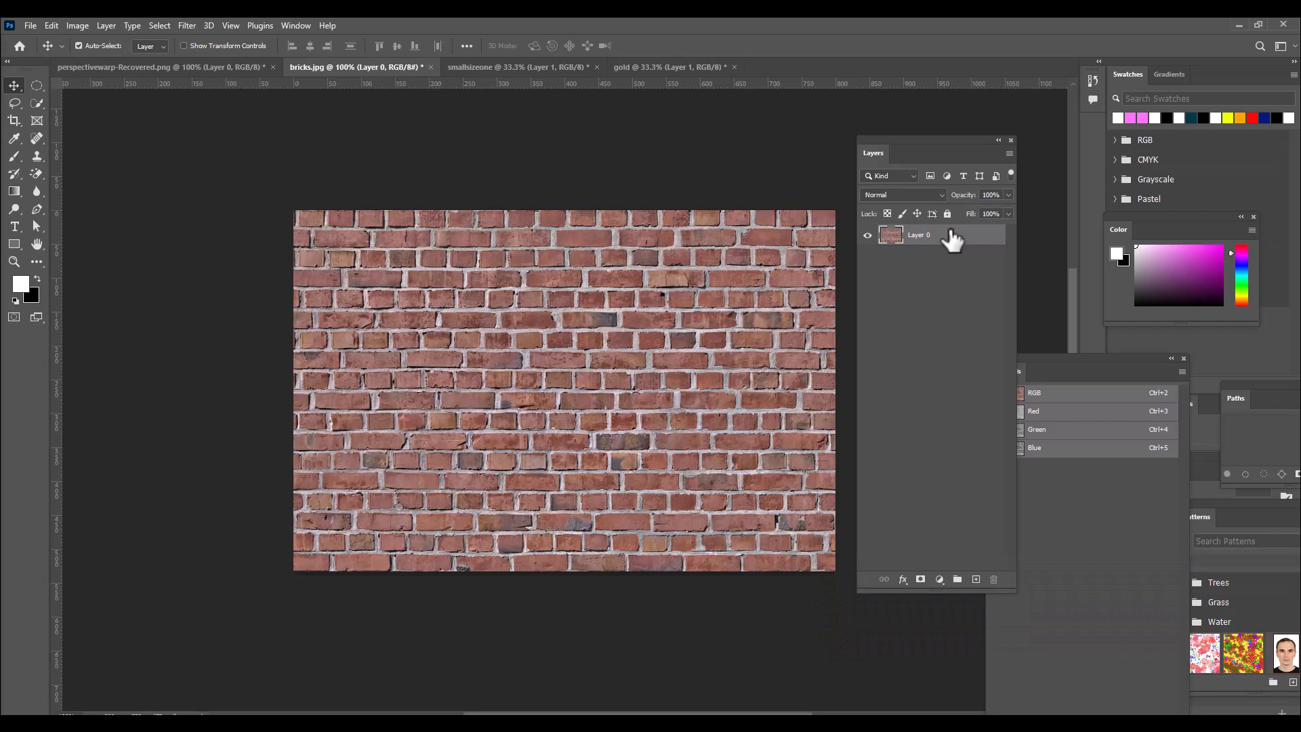
left_click_drag(926, 140, 941, 114)
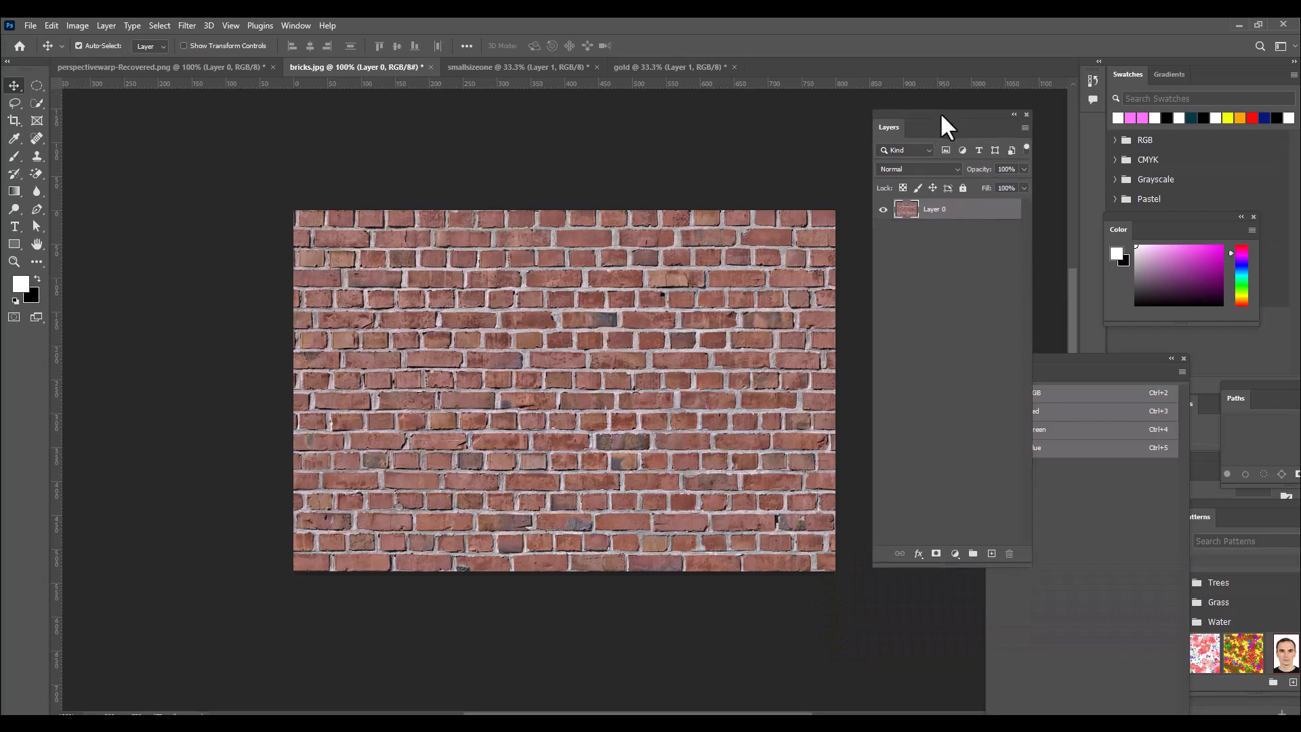
left_click(991, 555)
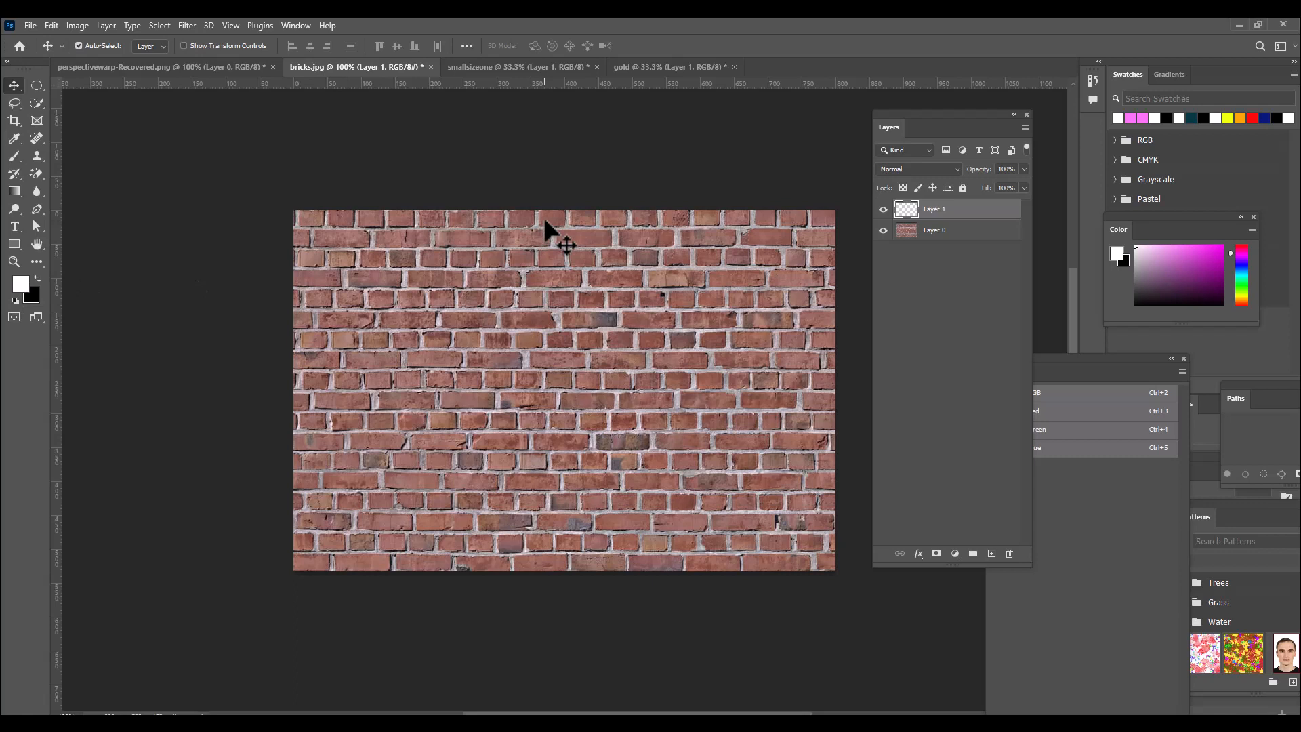
key("ctrl+BackSpace")
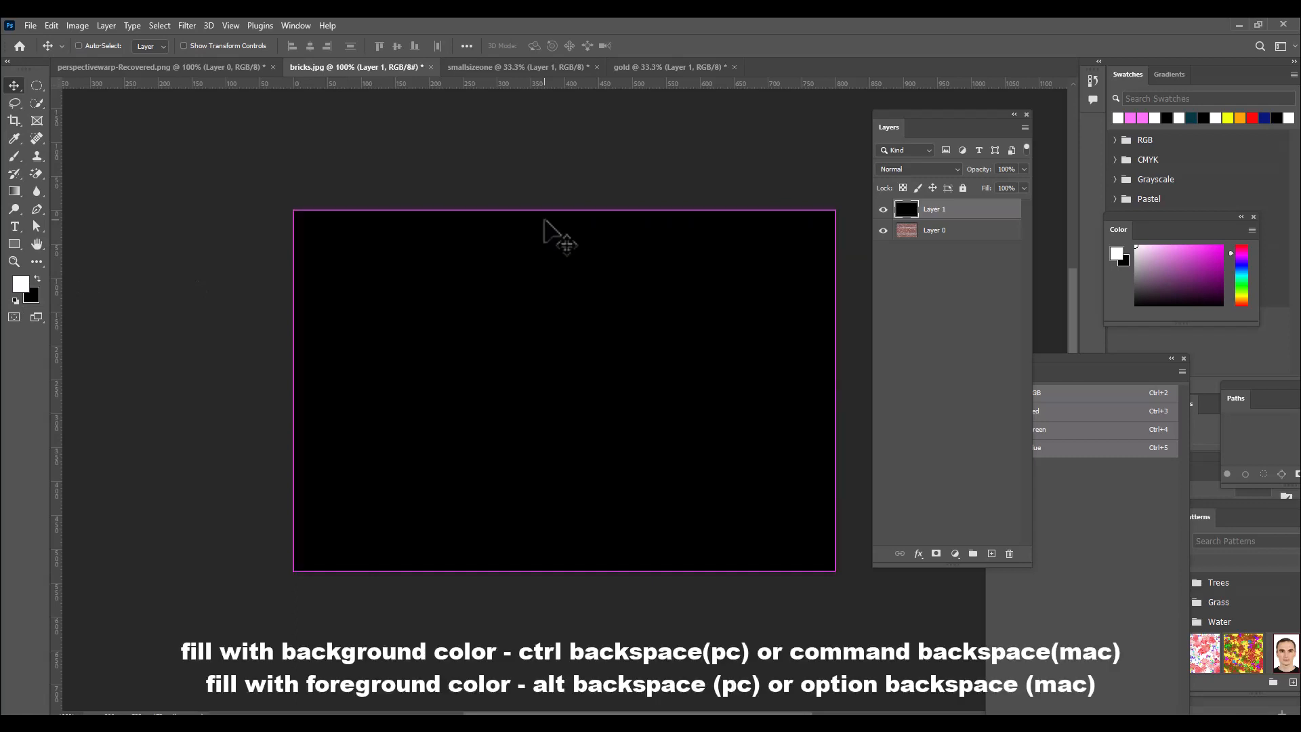
left_click(949, 231)
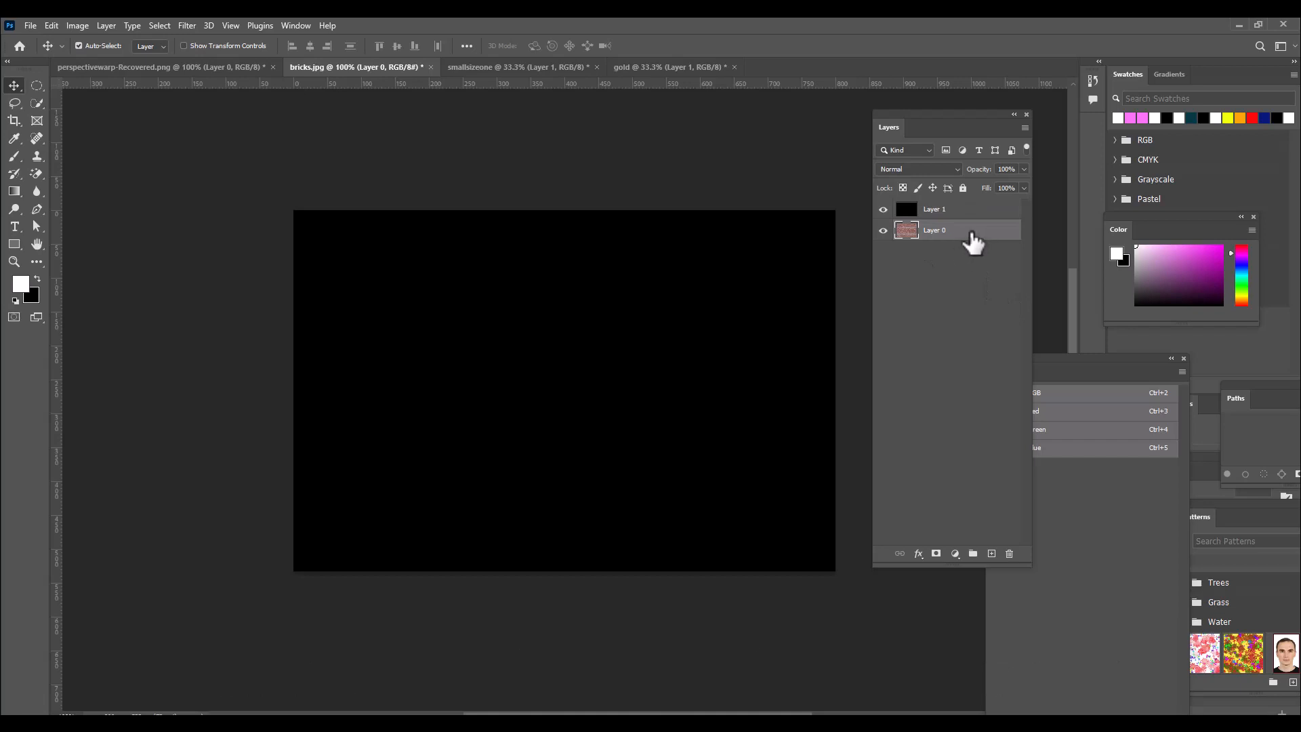
left_click(992, 554, "ctrl")
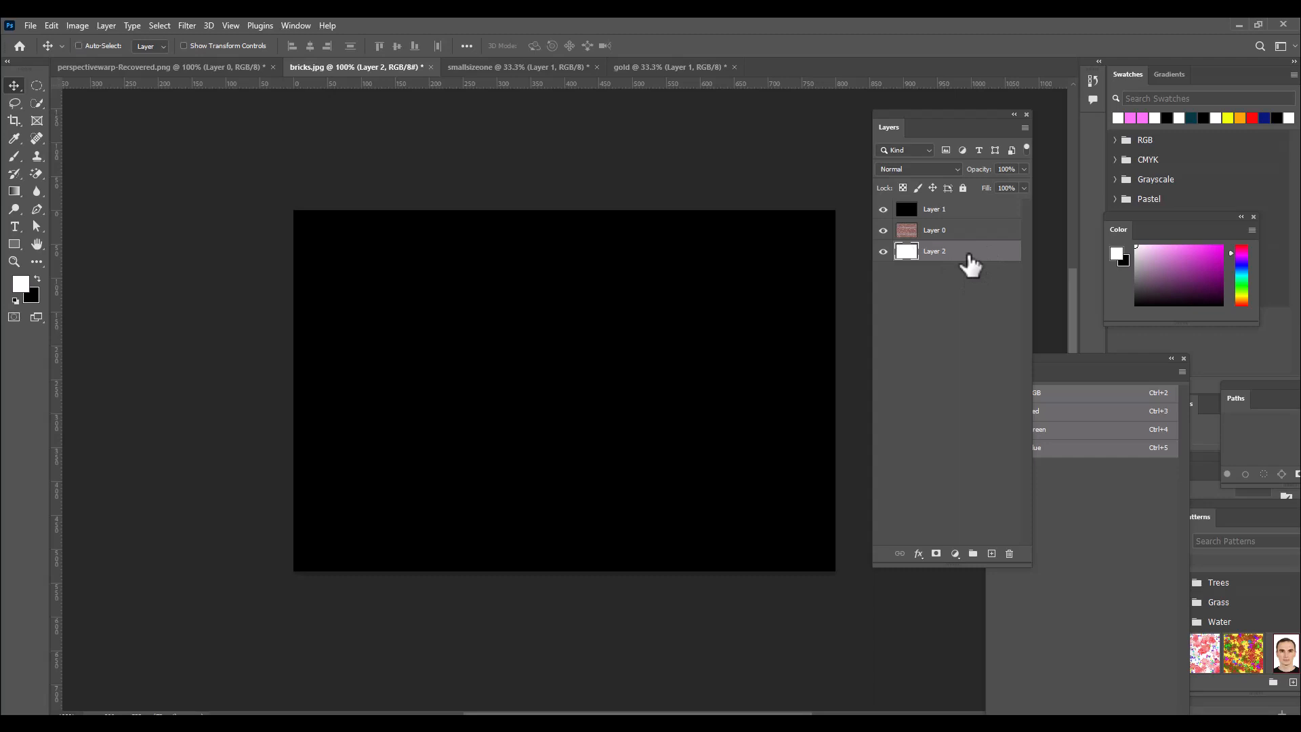
Select the top black layer, choose the Brush tool with a soft round tip, and set its flow to 100%.
left_click(962, 212)
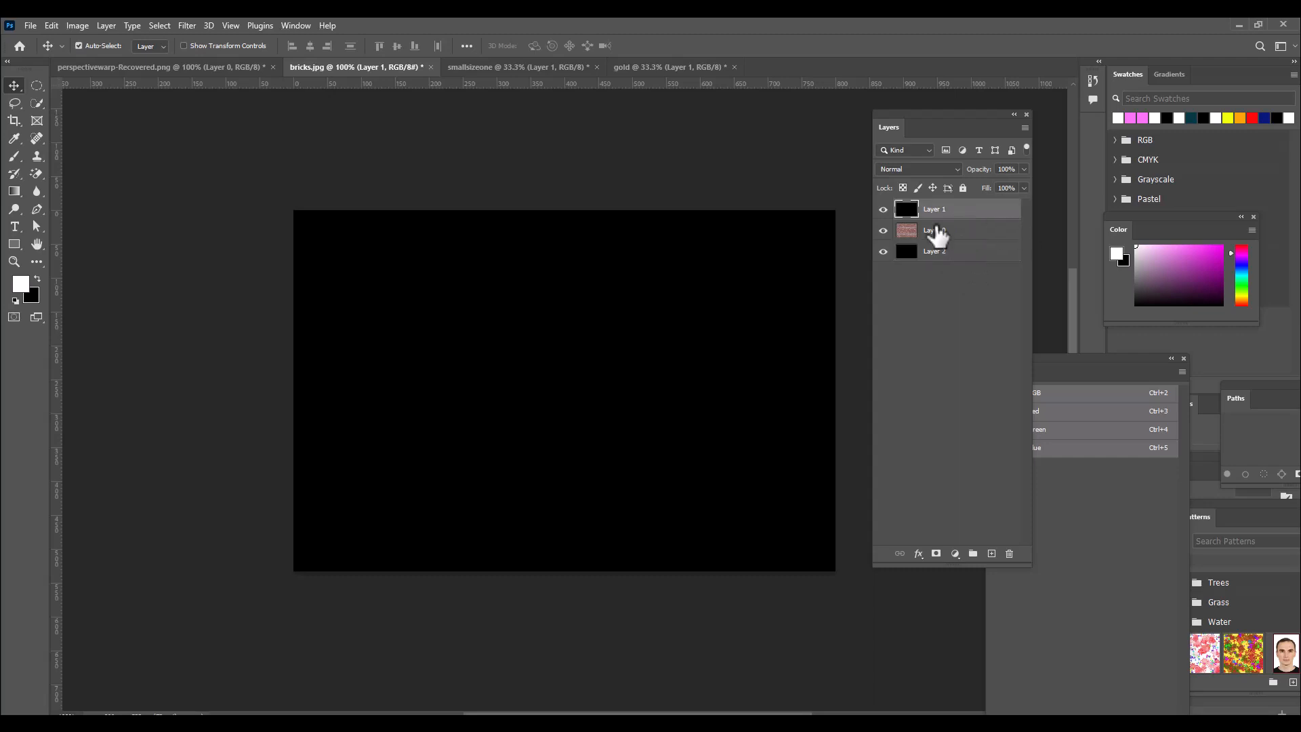
left_click_drag(920, 127, 925, 127)
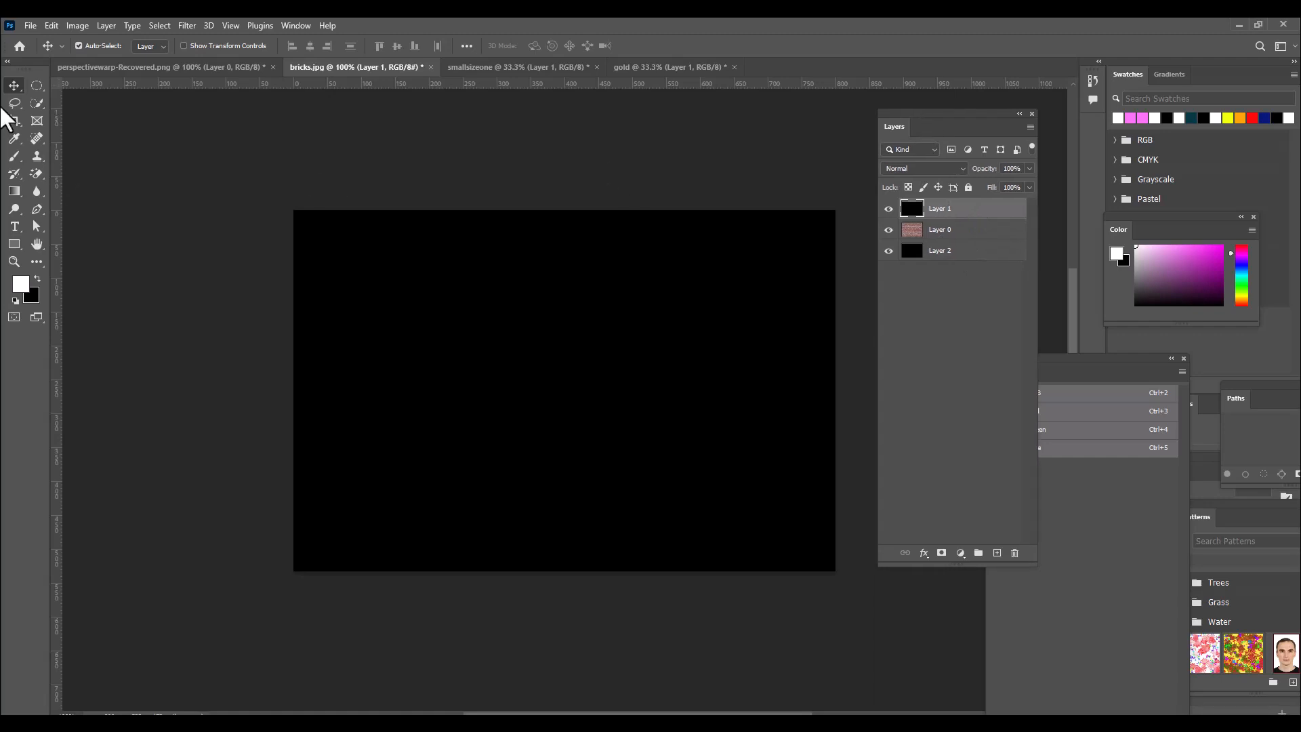
left_click(14, 157)
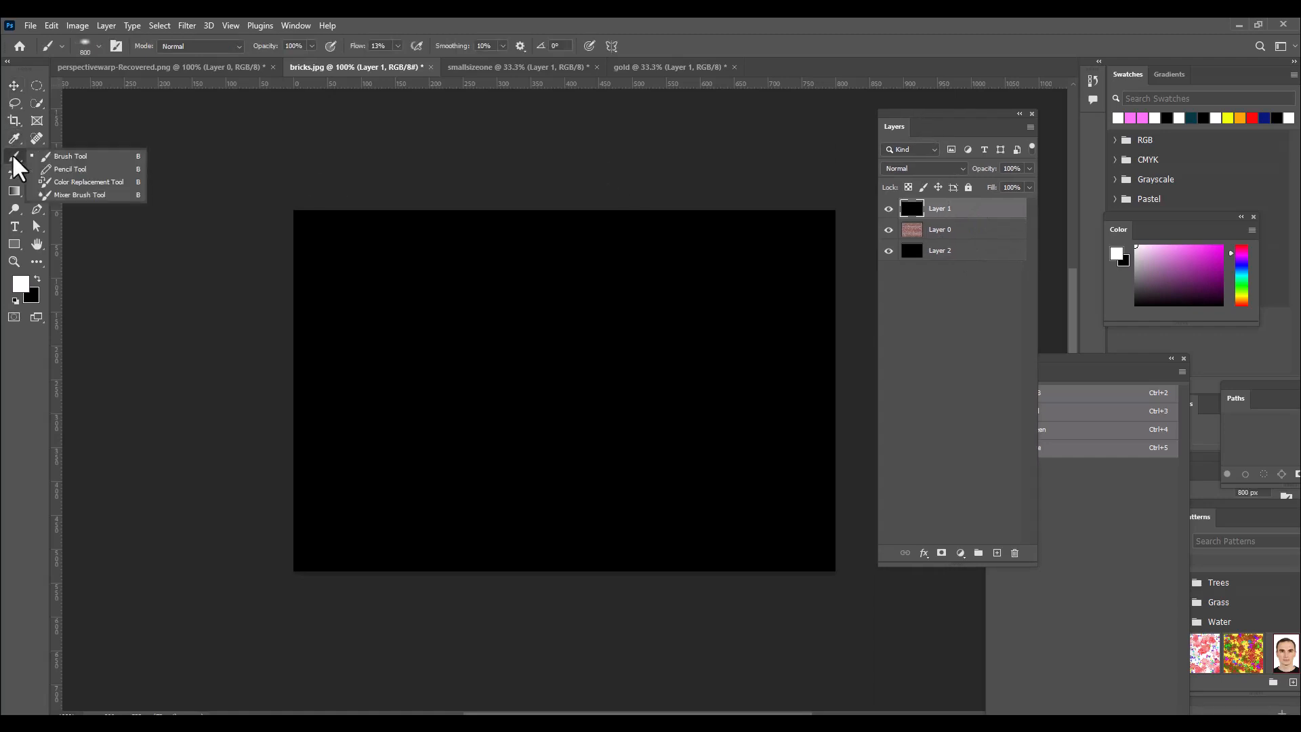
left_click(61, 156)
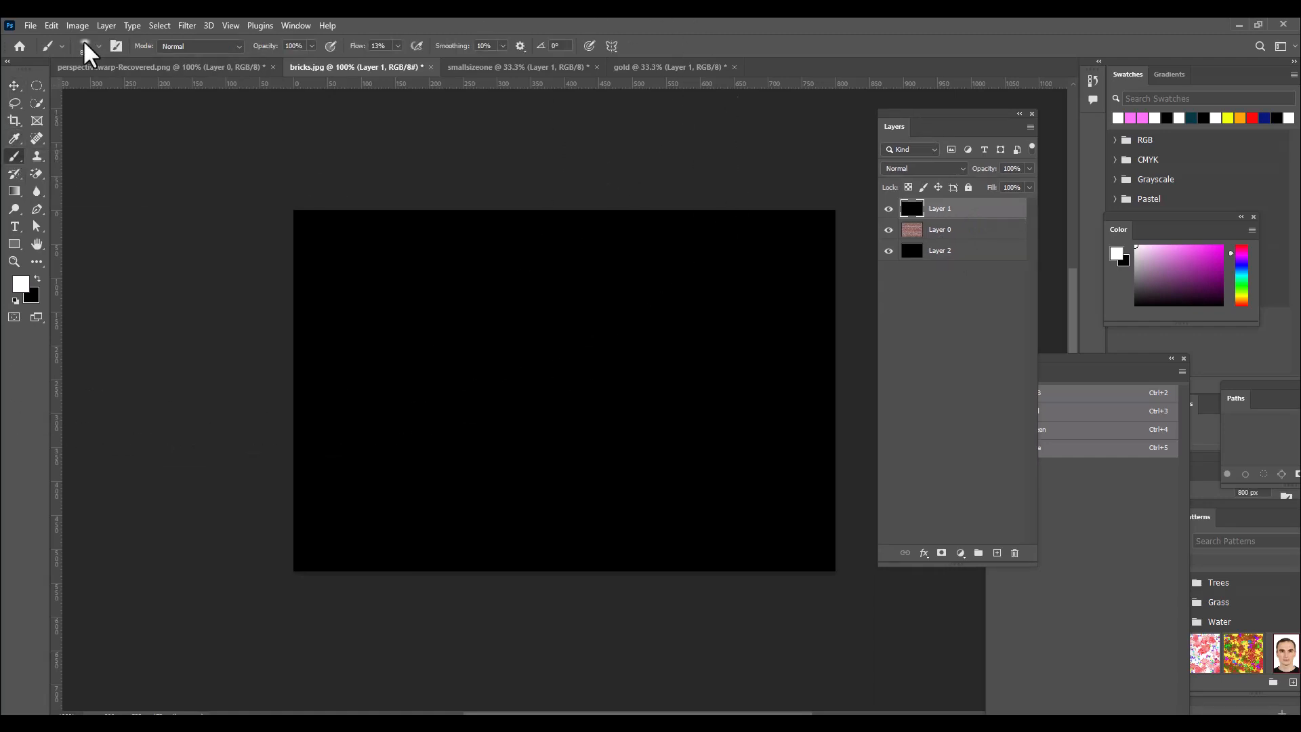
left_click(85, 45)
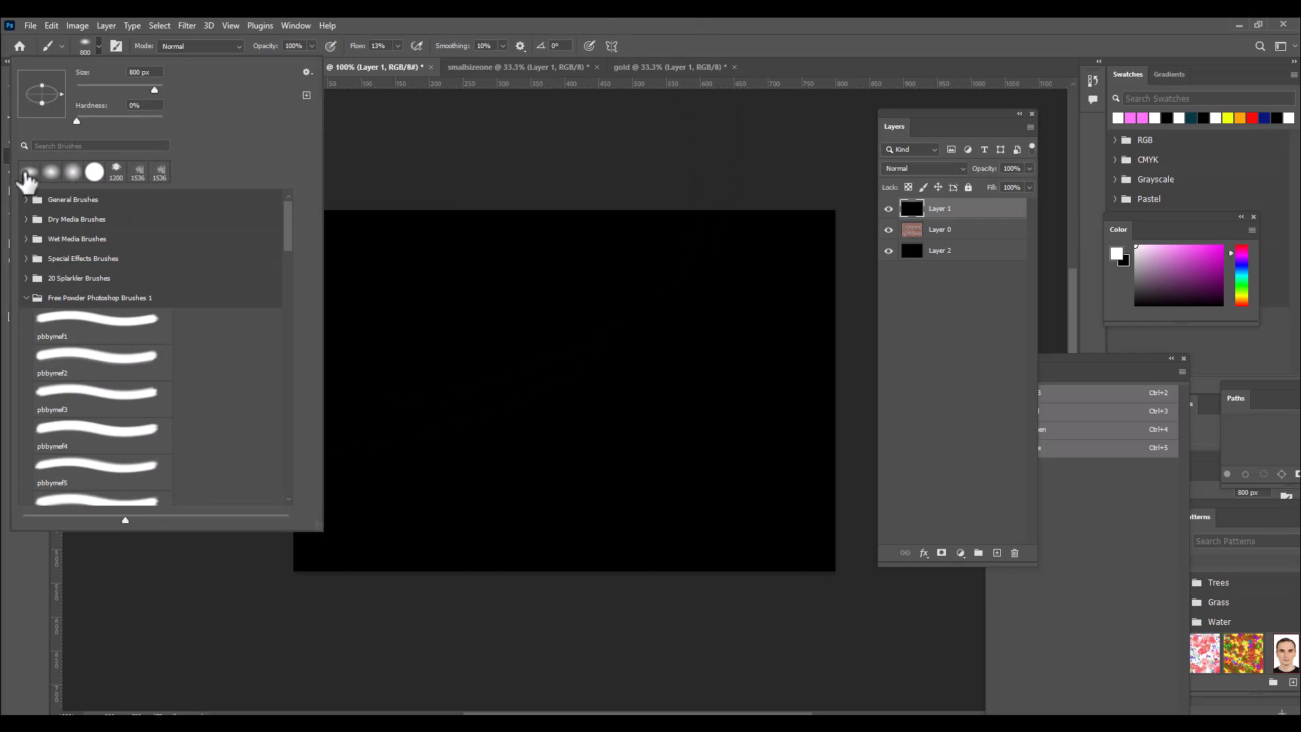
left_click(614, 22)
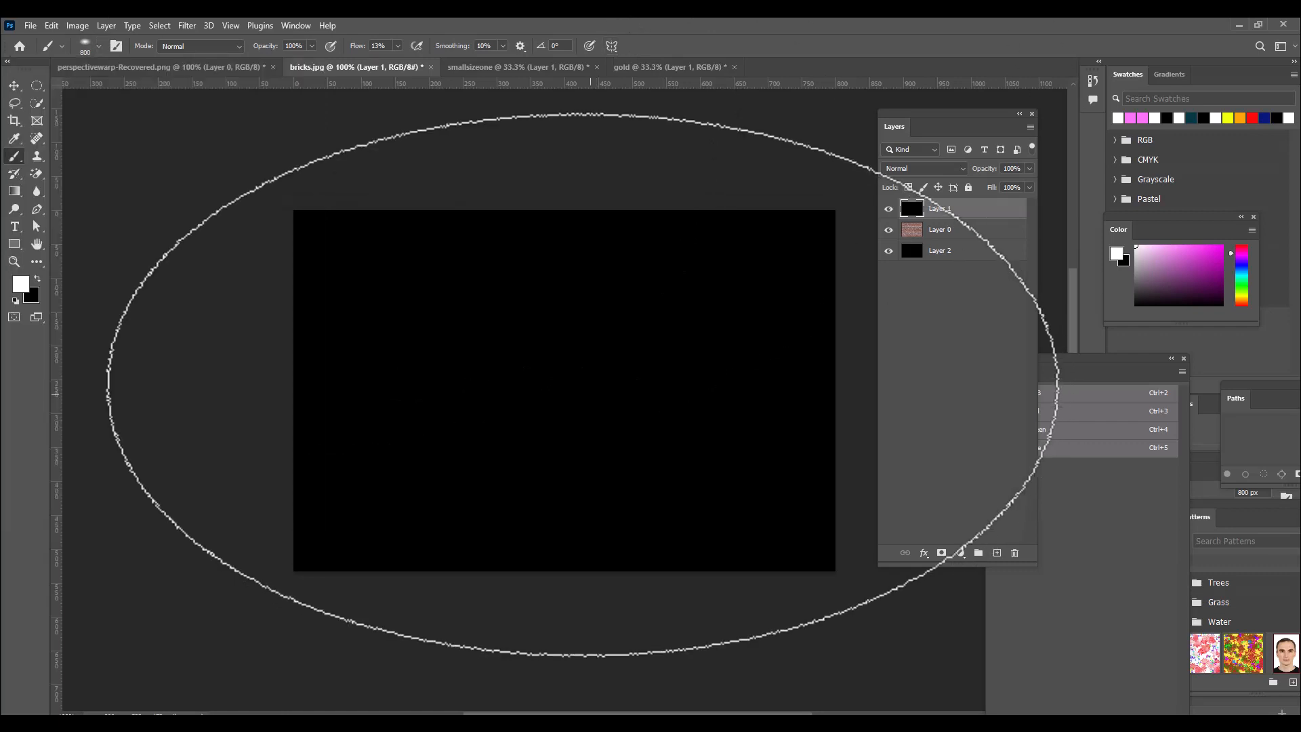
right_click(565, 364)
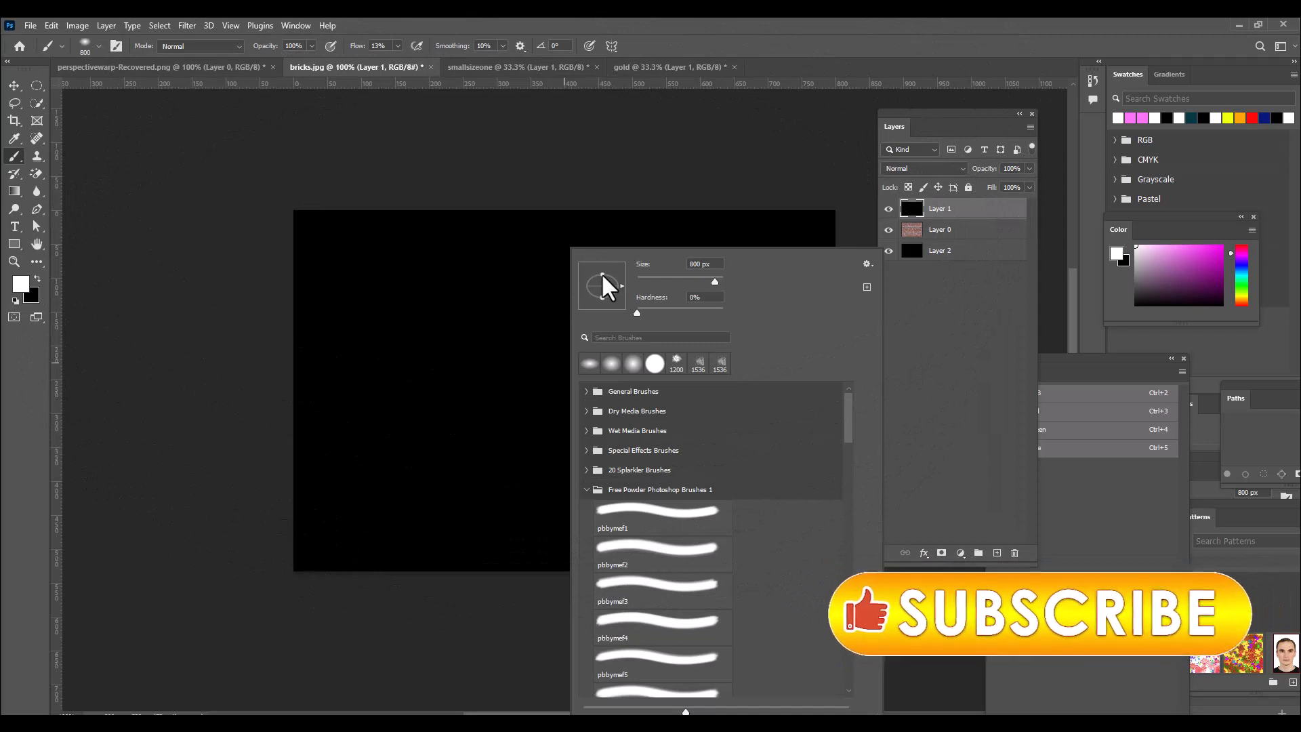
left_click_drag(603, 275, 602, 279)
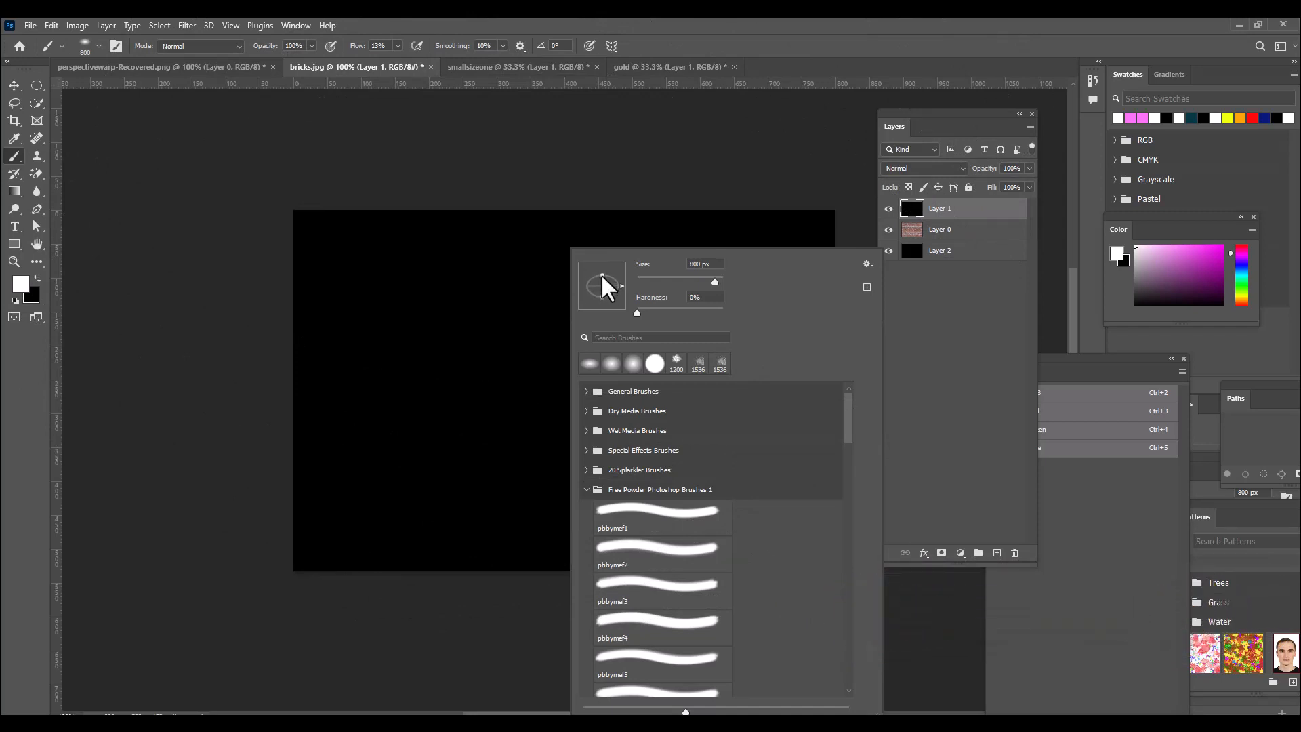
left_click(698, 18)
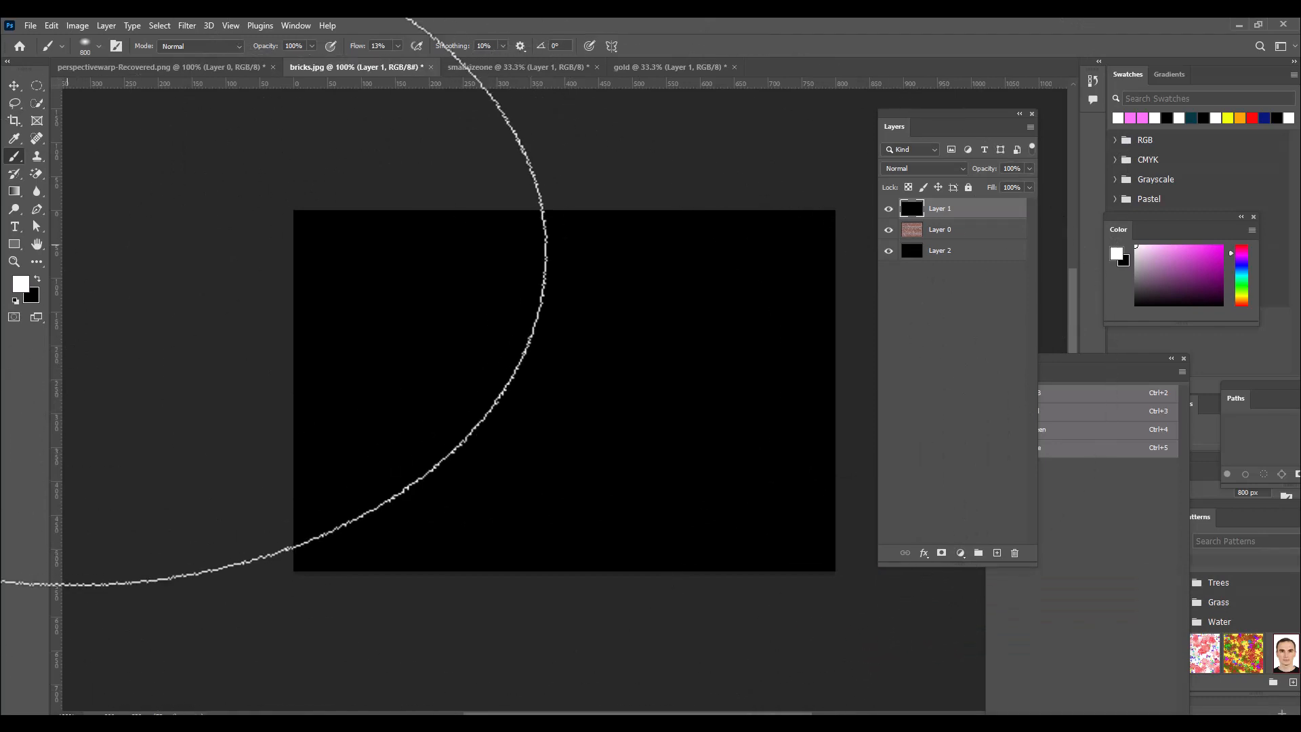
left_click(399, 46)
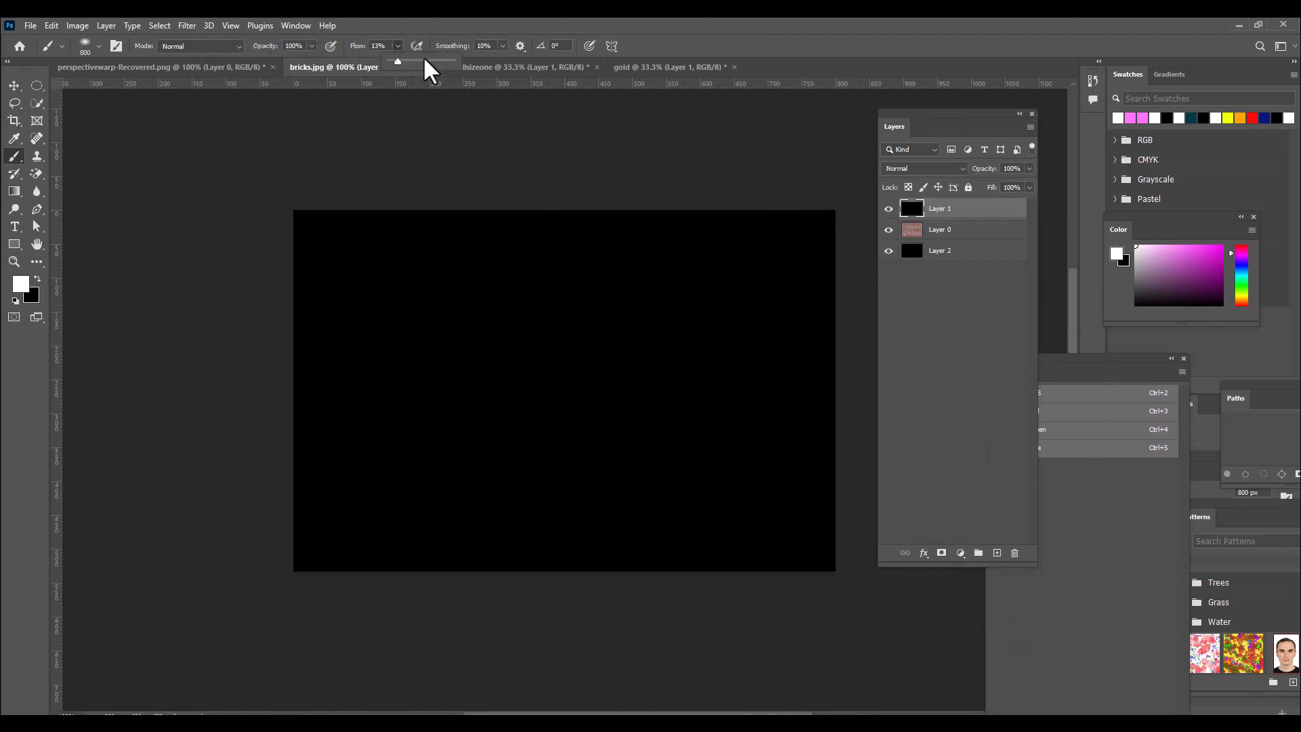
left_click_drag(398, 62, 632, 90)
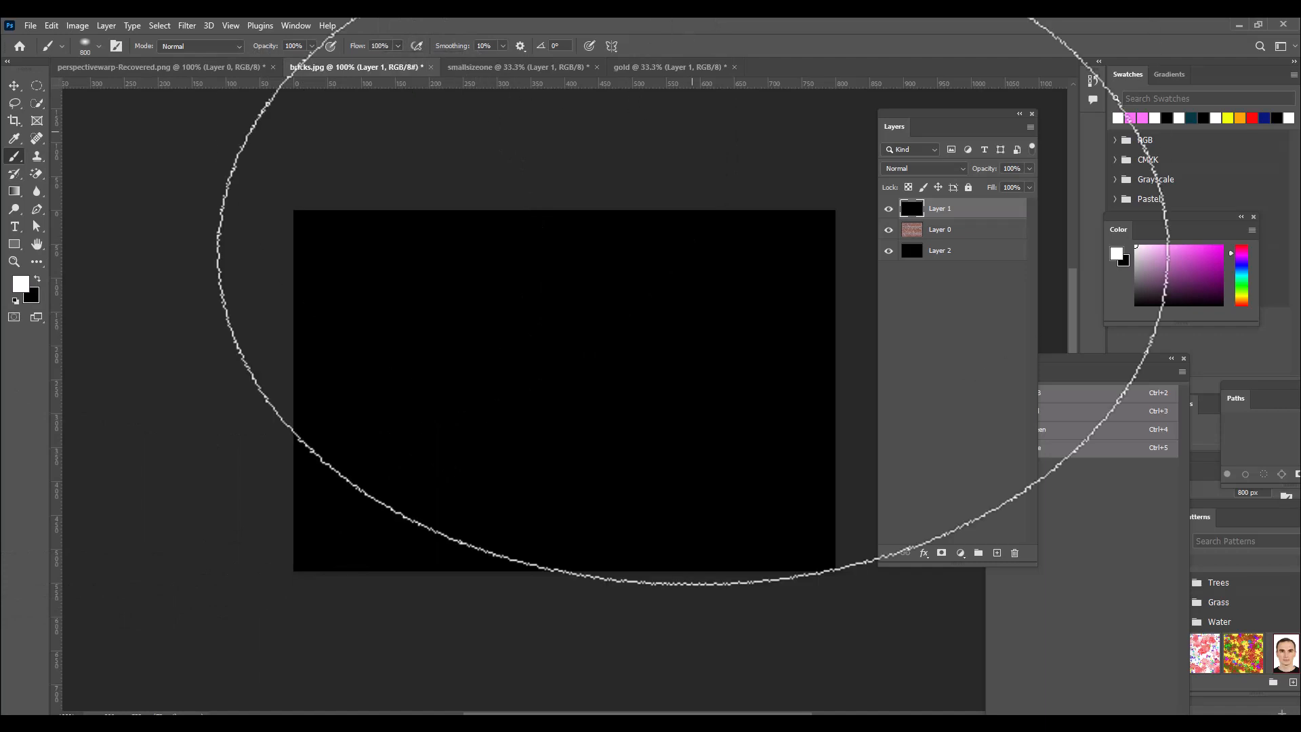
Paint one soft white glow at the centre of the black layer with the brush sized at 800 px.
key("bracketright")
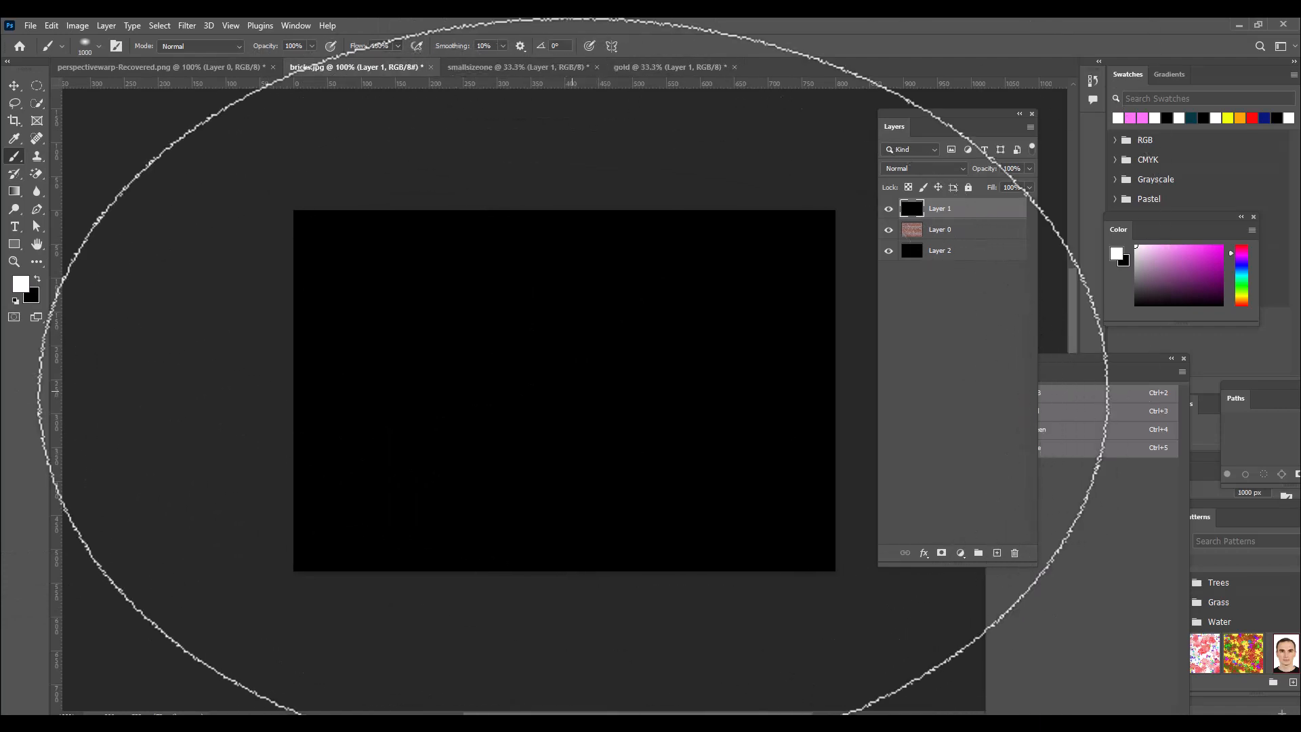
key("bracketleft")
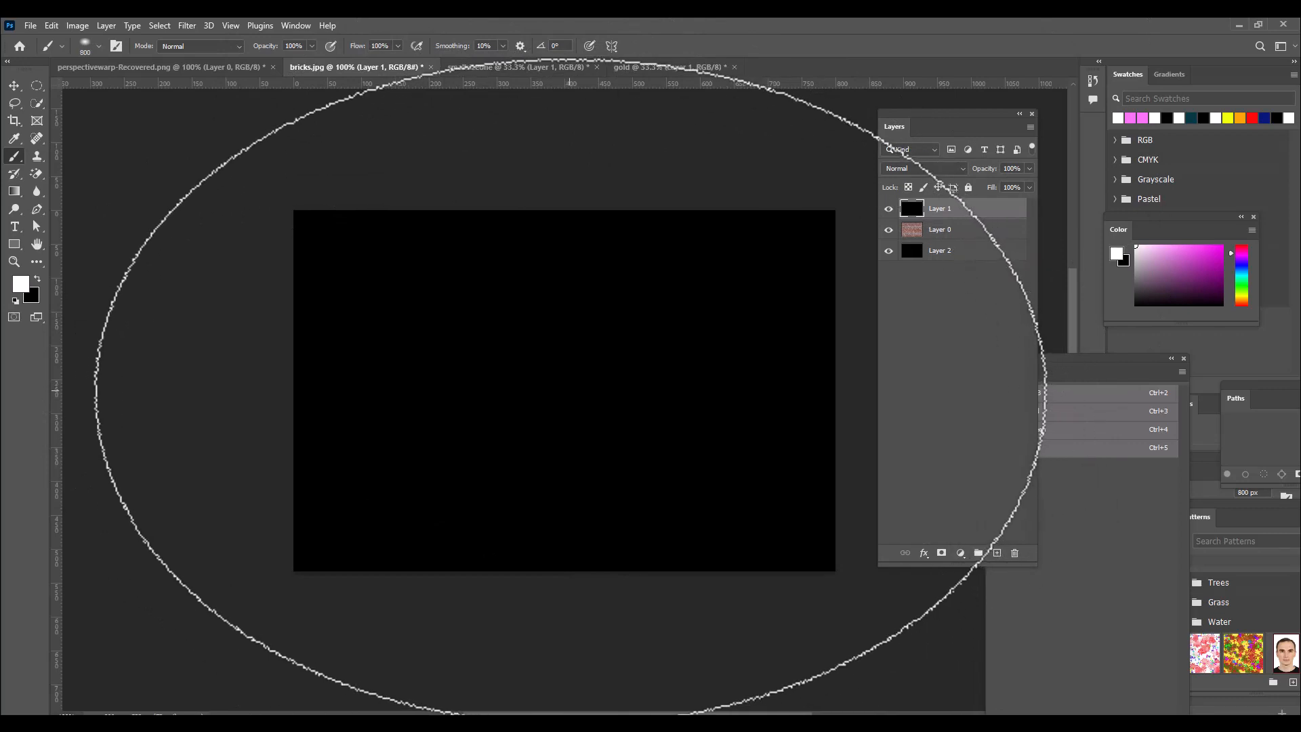
left_click(573, 392)
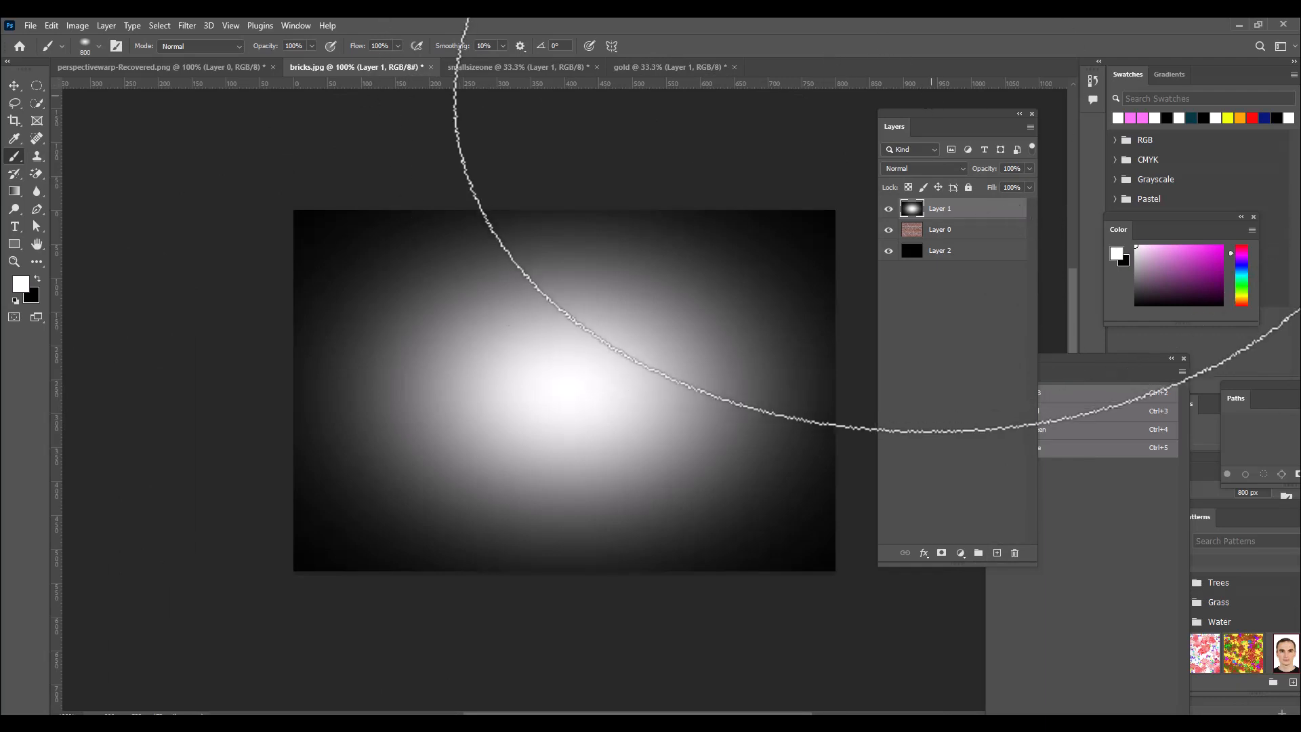
Set the blend mode of the white glow layer to Multiply.
left_click(13, 87)
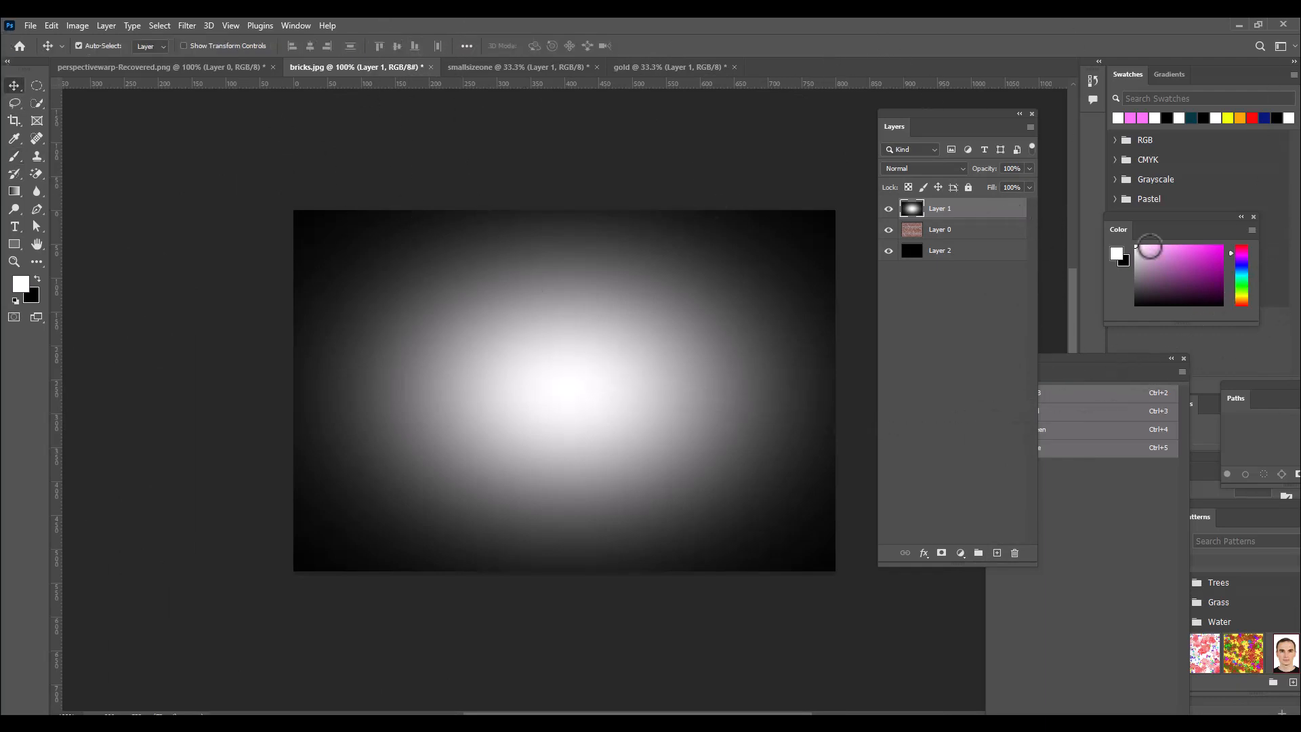
left_click(922, 168)
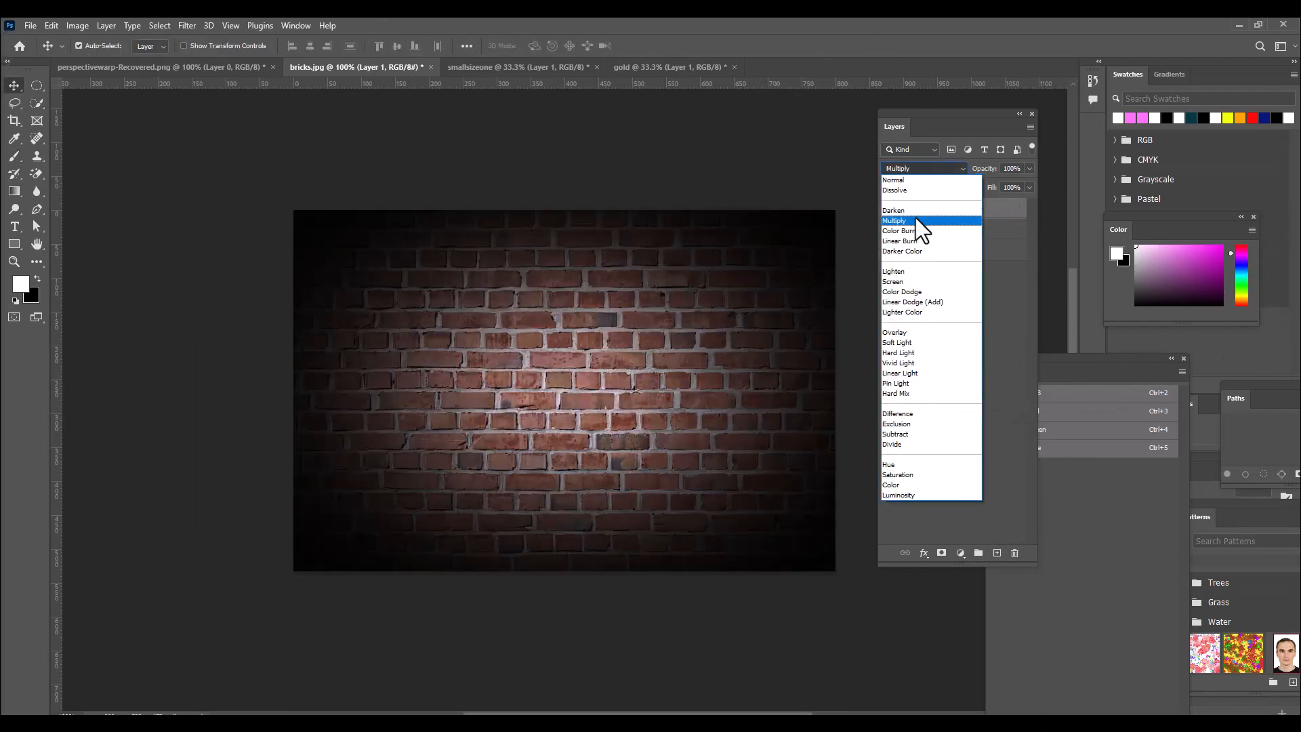
left_click(916, 217)
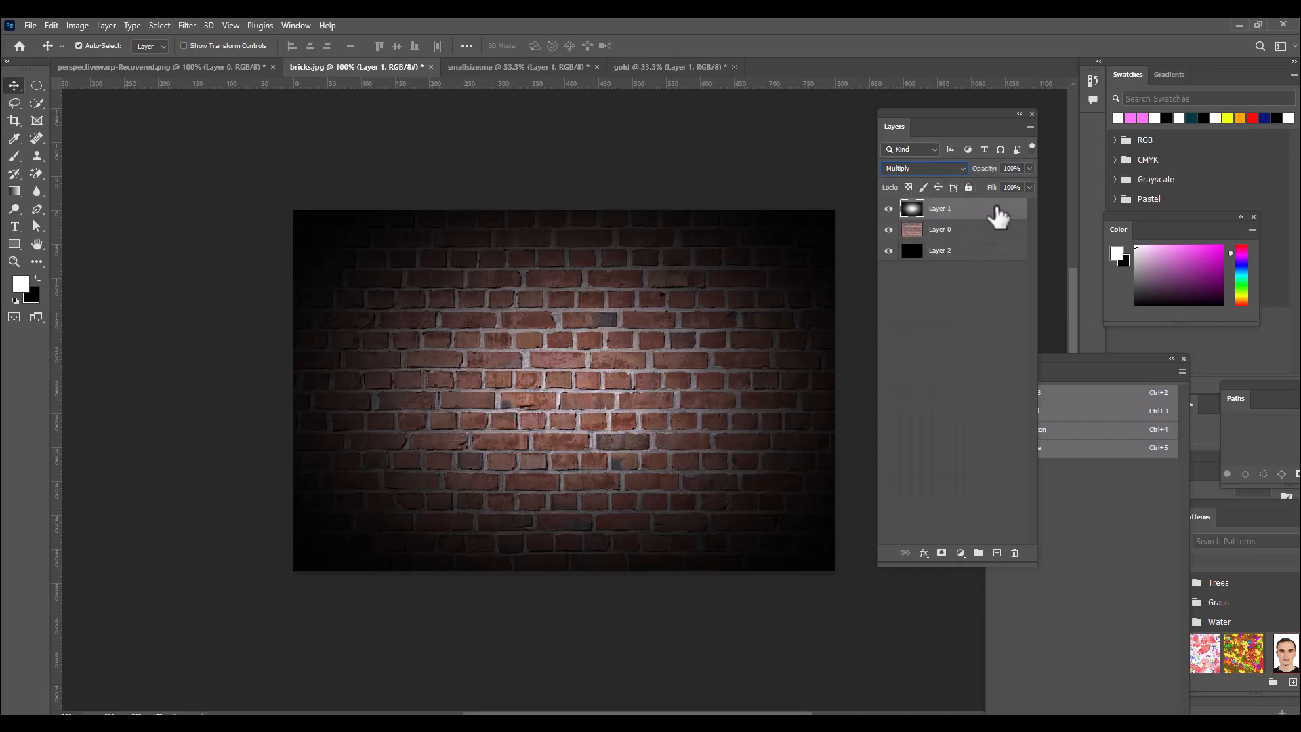
Lower the opacity of the brick layer to 29%.
left_click(966, 232)
left_click(966, 233)
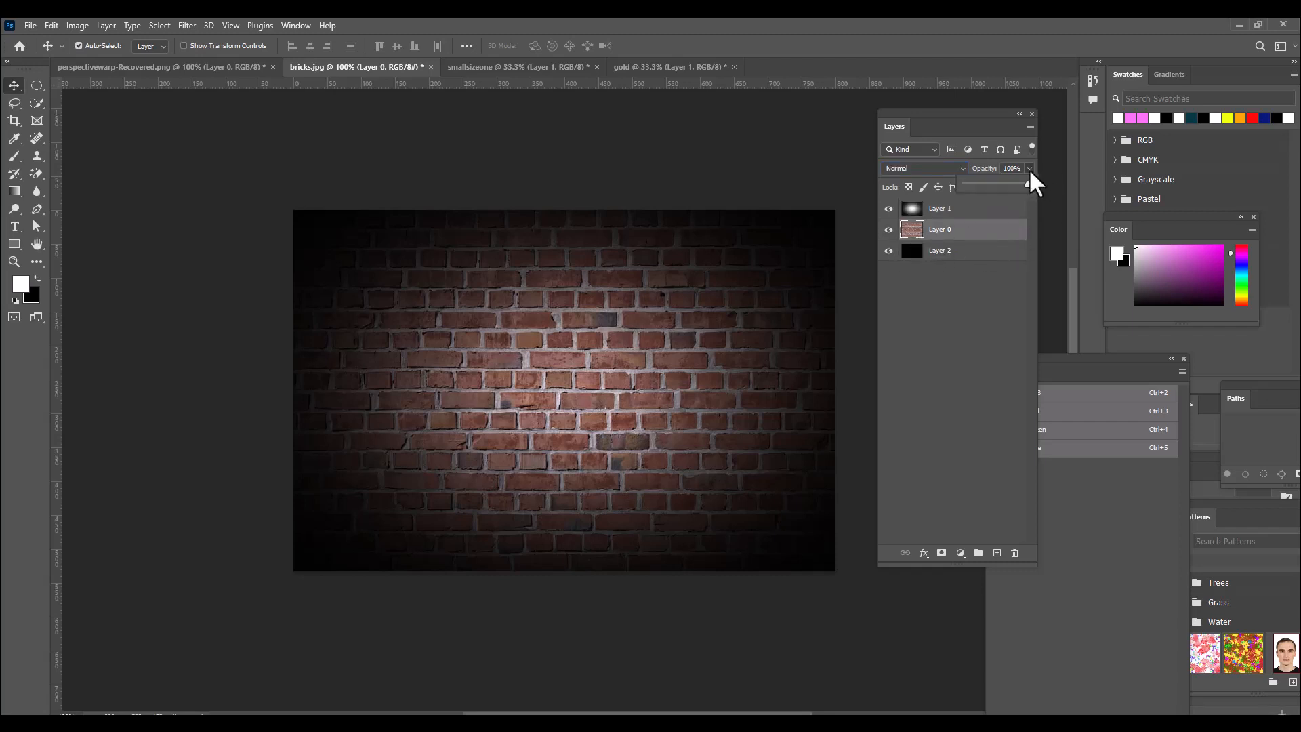
left_click_drag(1028, 183, 983, 184)
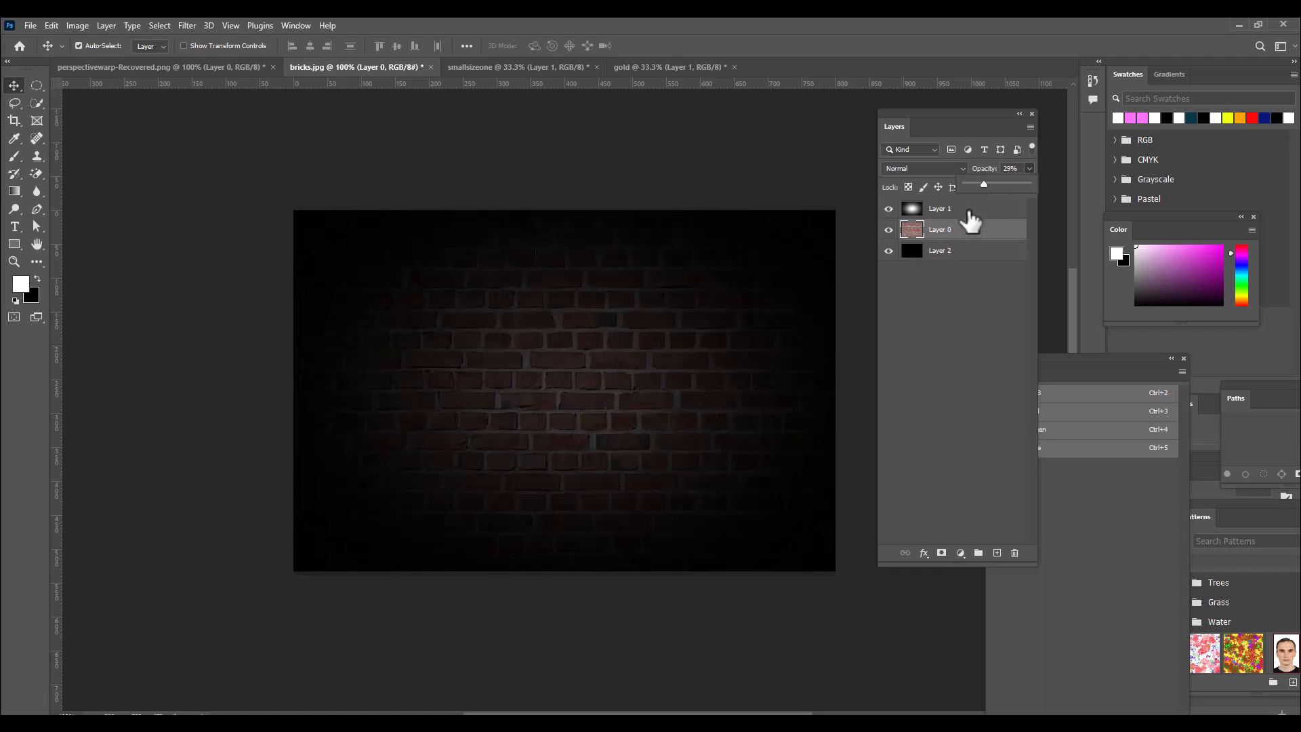
Group the glow, brick and bottom black layers and name the group "background".
left_click(972, 213)
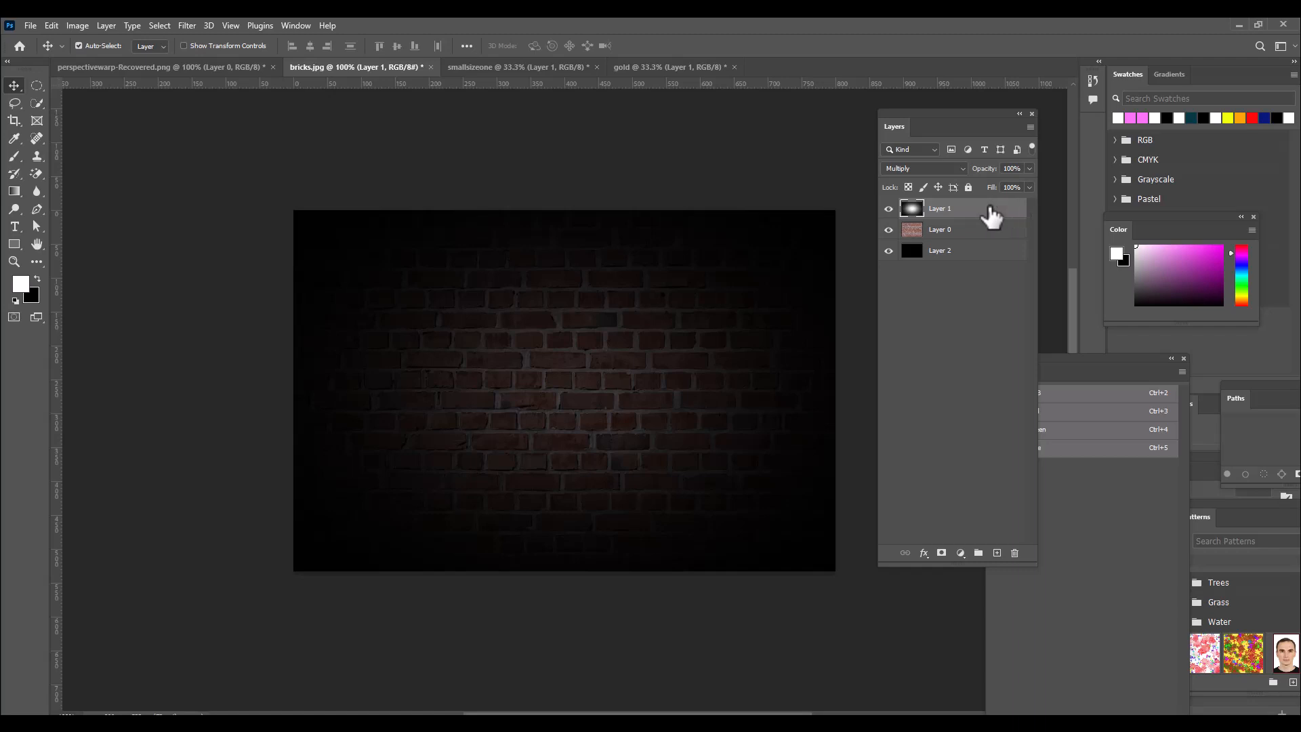
left_click(981, 251, "shift")
key("ctrl+g")
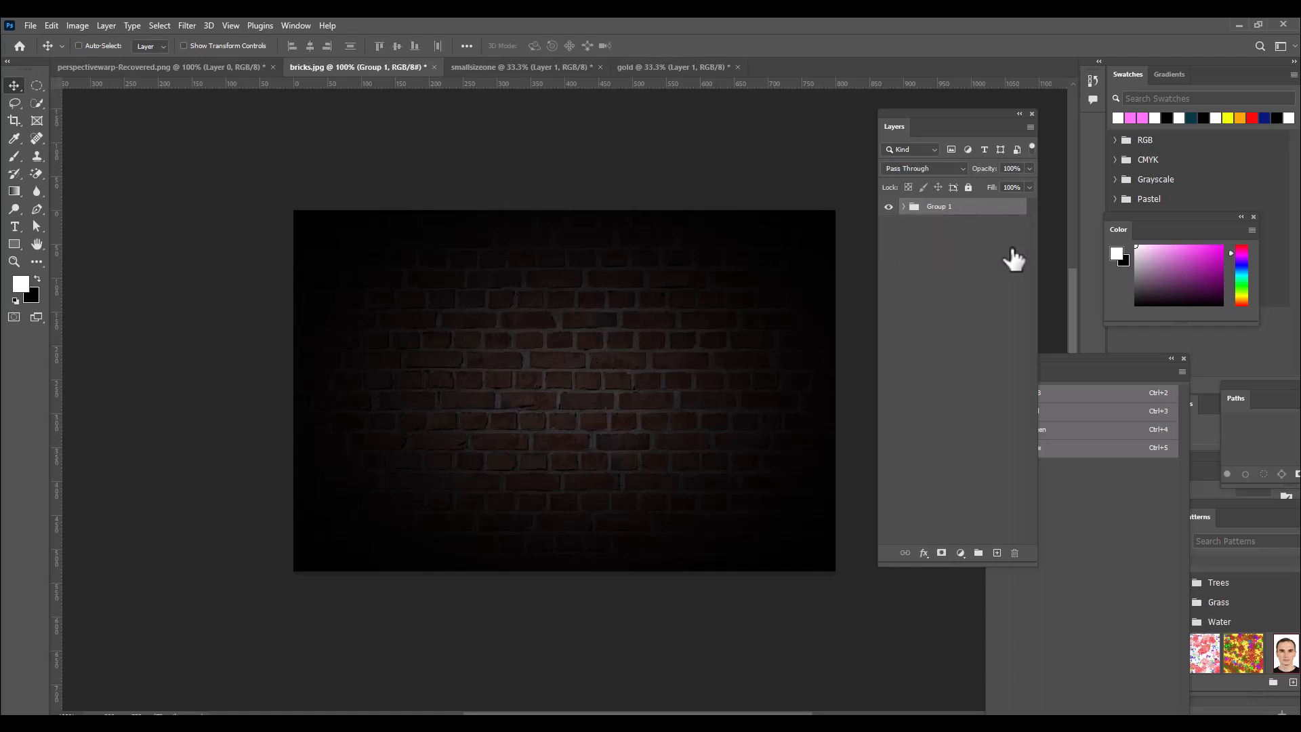
double_click(943, 206)
type("background")
key("Return")
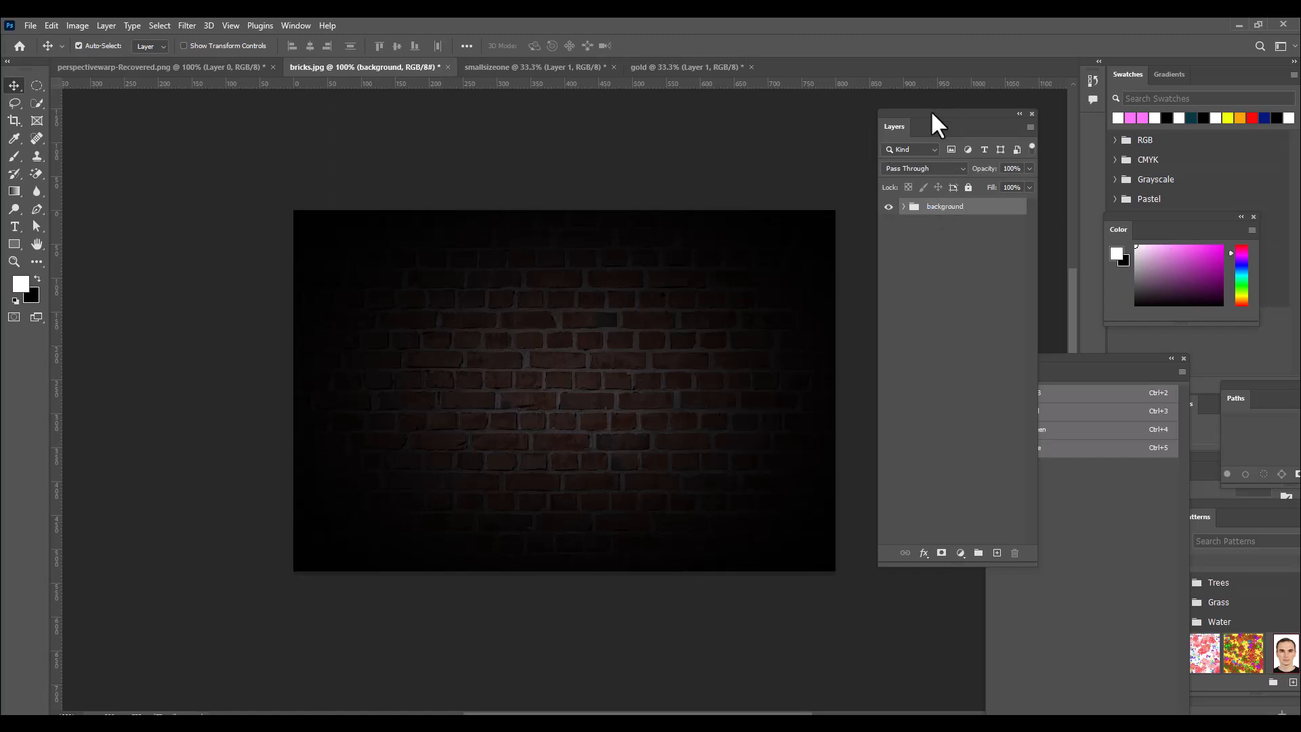
Add the white text "Party hub" over the brick wall above the background group.
left_click_drag(932, 114, 939, 114)
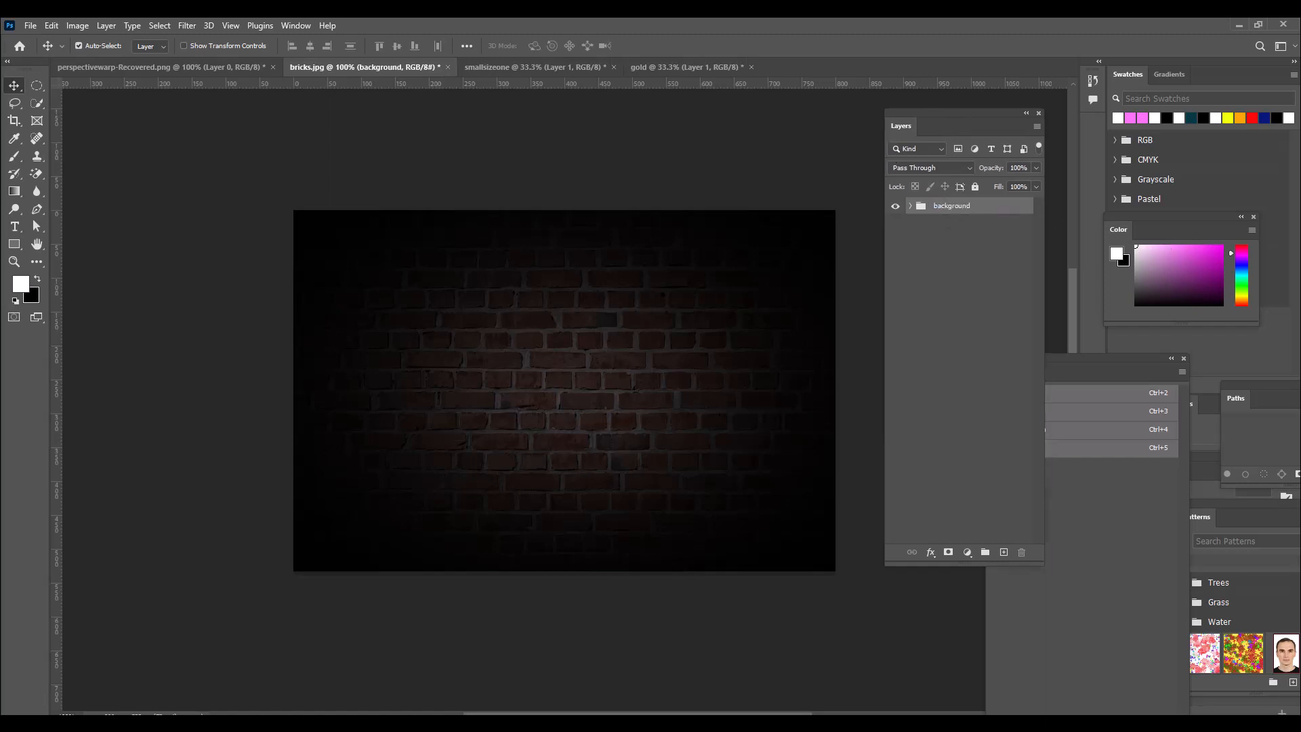
left_click(14, 226)
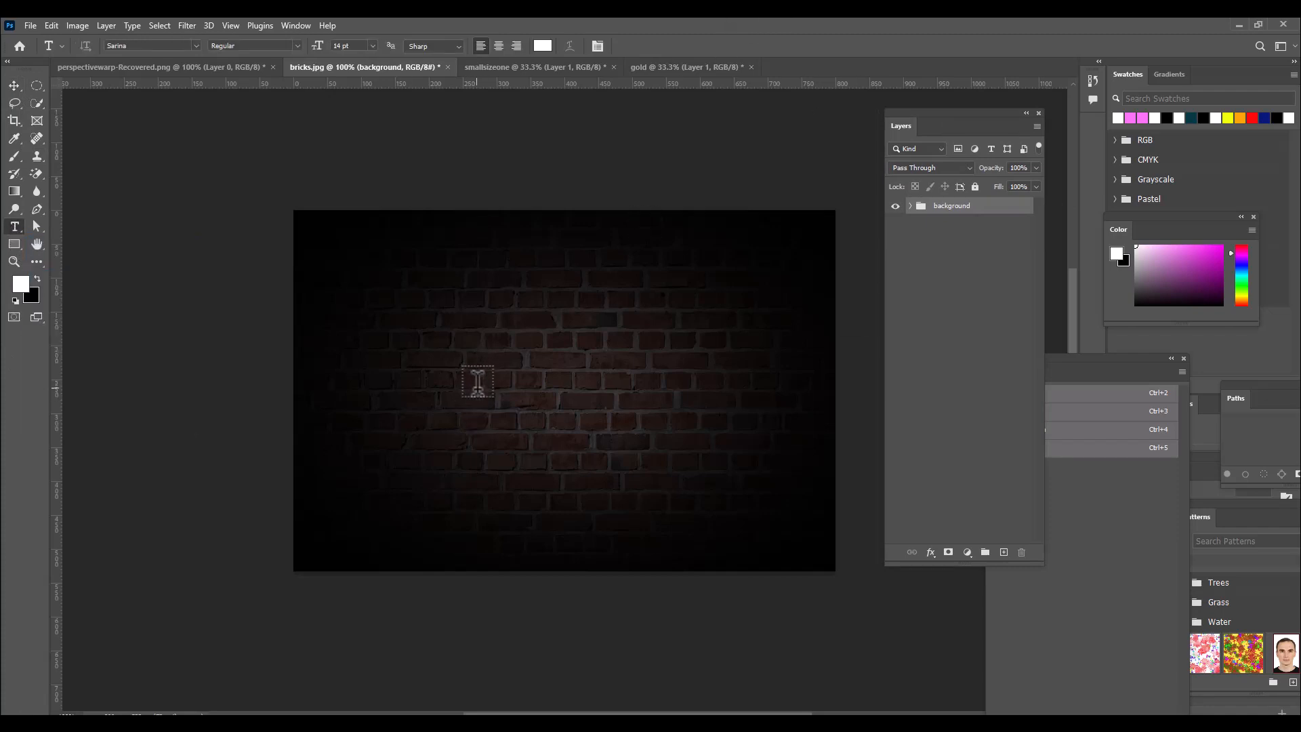
left_click(477, 392)
key("BackSpace")
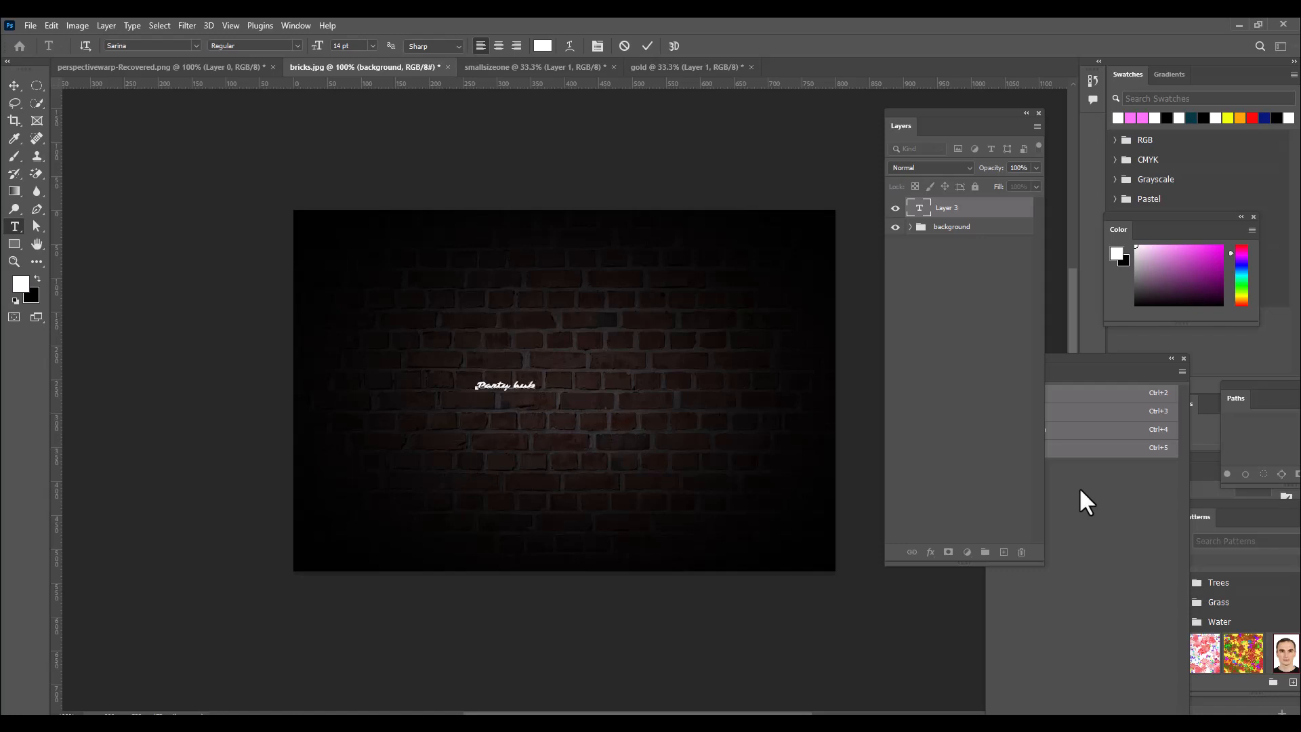
left_click(11, 86)
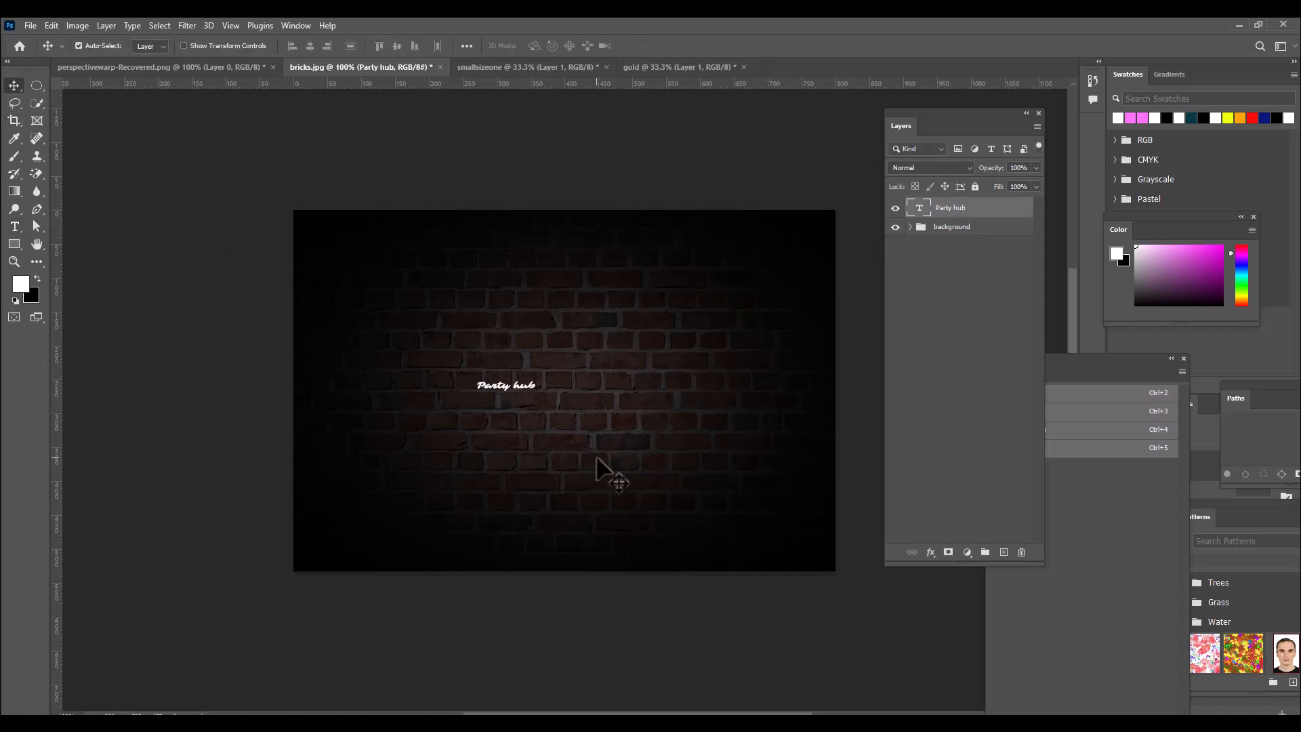
Scale the "Party hub" text to about 628% and centre it horizontally on the canvas.
key("ctrl+t")
left_click_drag(537, 379, 717, 325)
left_click_drag(583, 398, 642, 383)
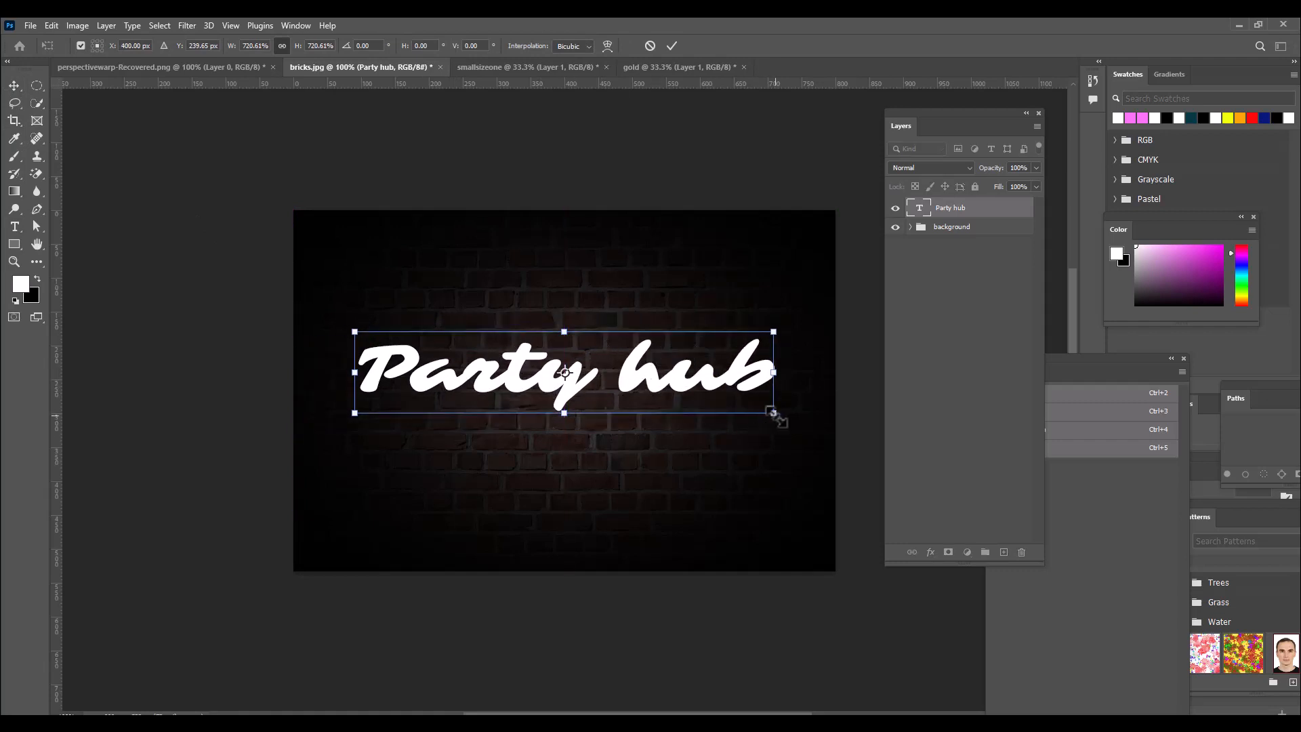
left_click_drag(773, 412, 747, 410)
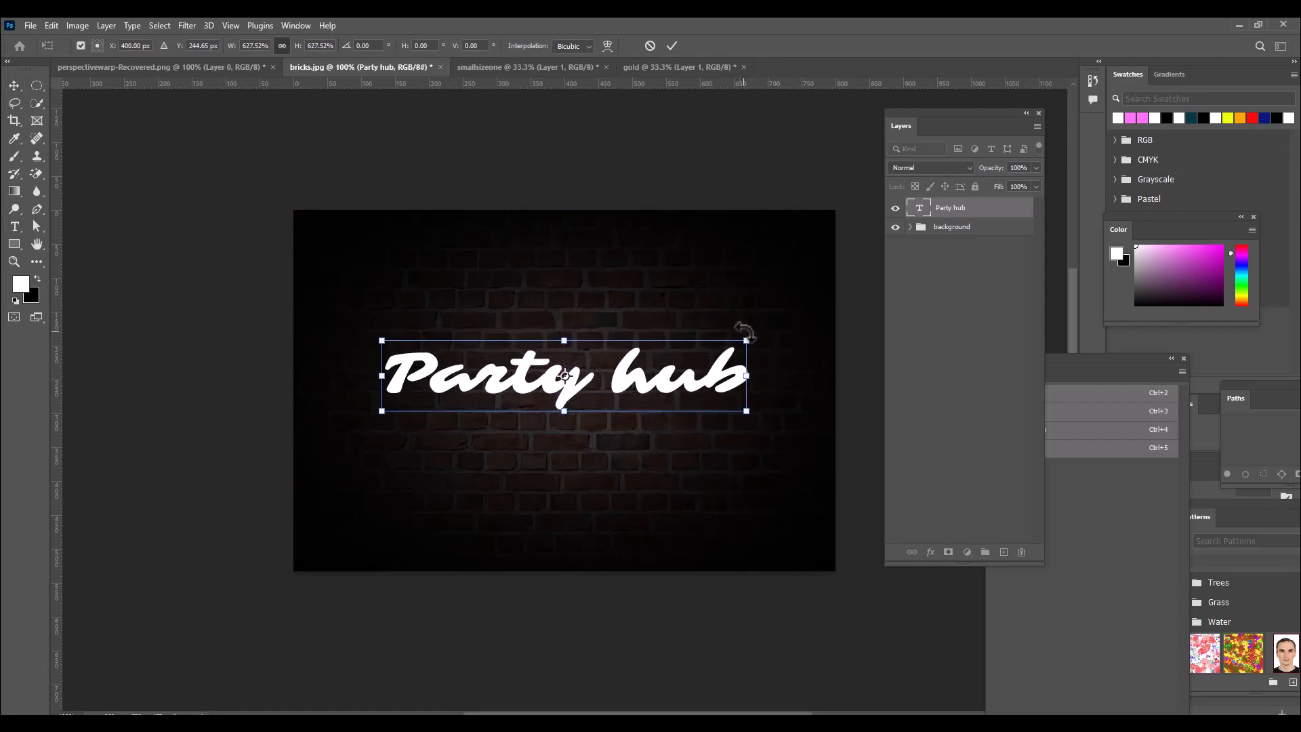
key("Return")
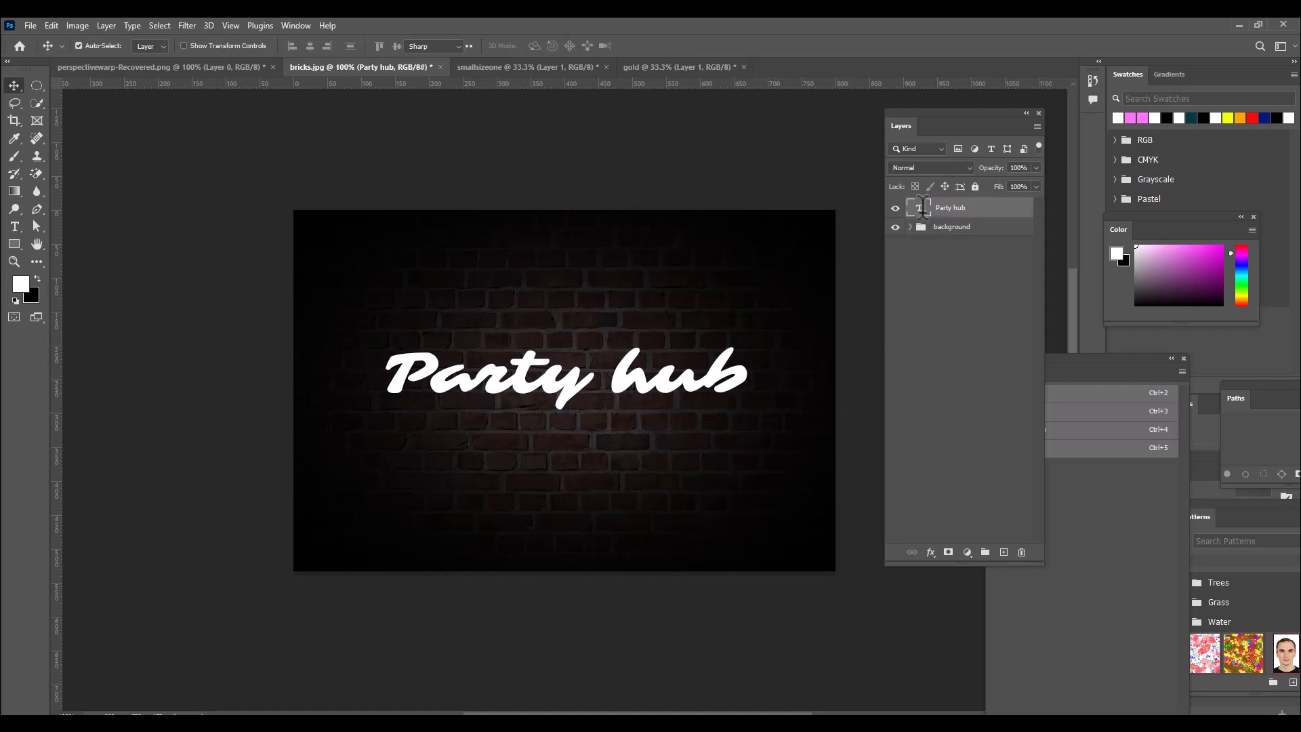
Check which font the "Party hub" text uses, leaving it unchanged, and return to the Move tool.
double_click(922, 212)
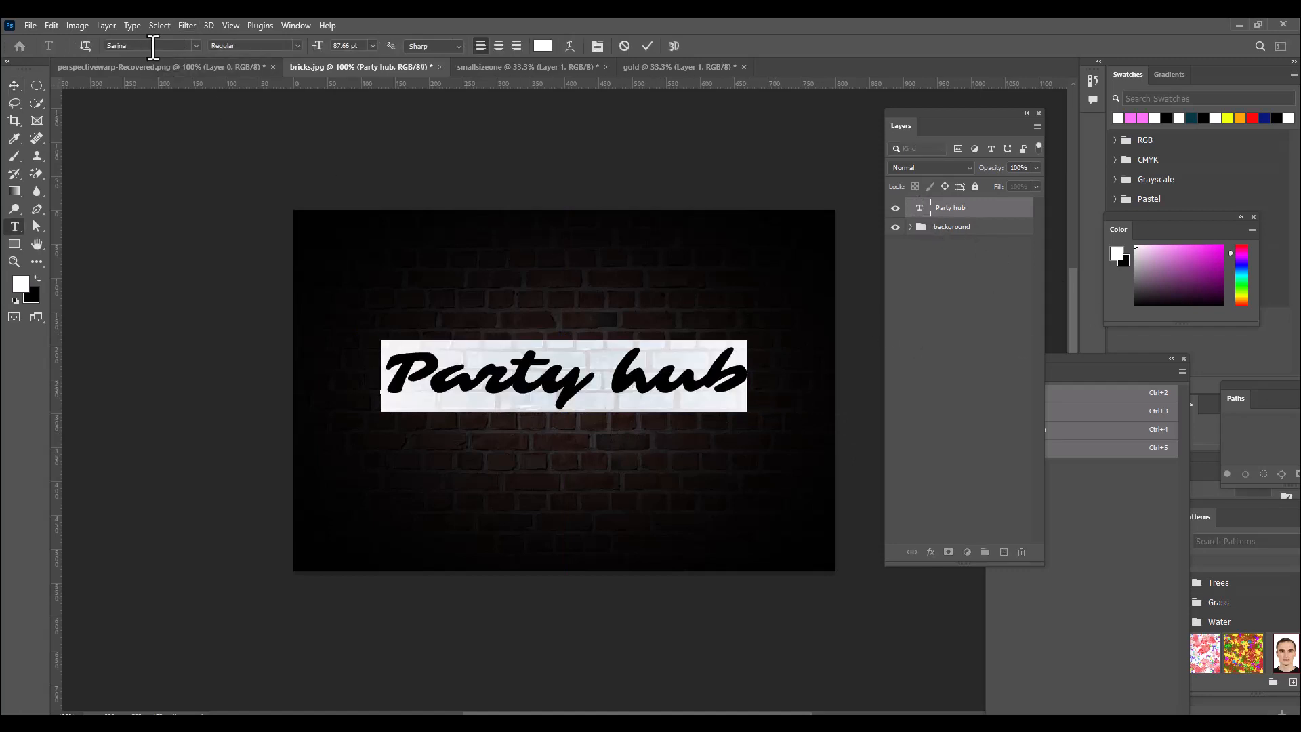
left_click(192, 45)
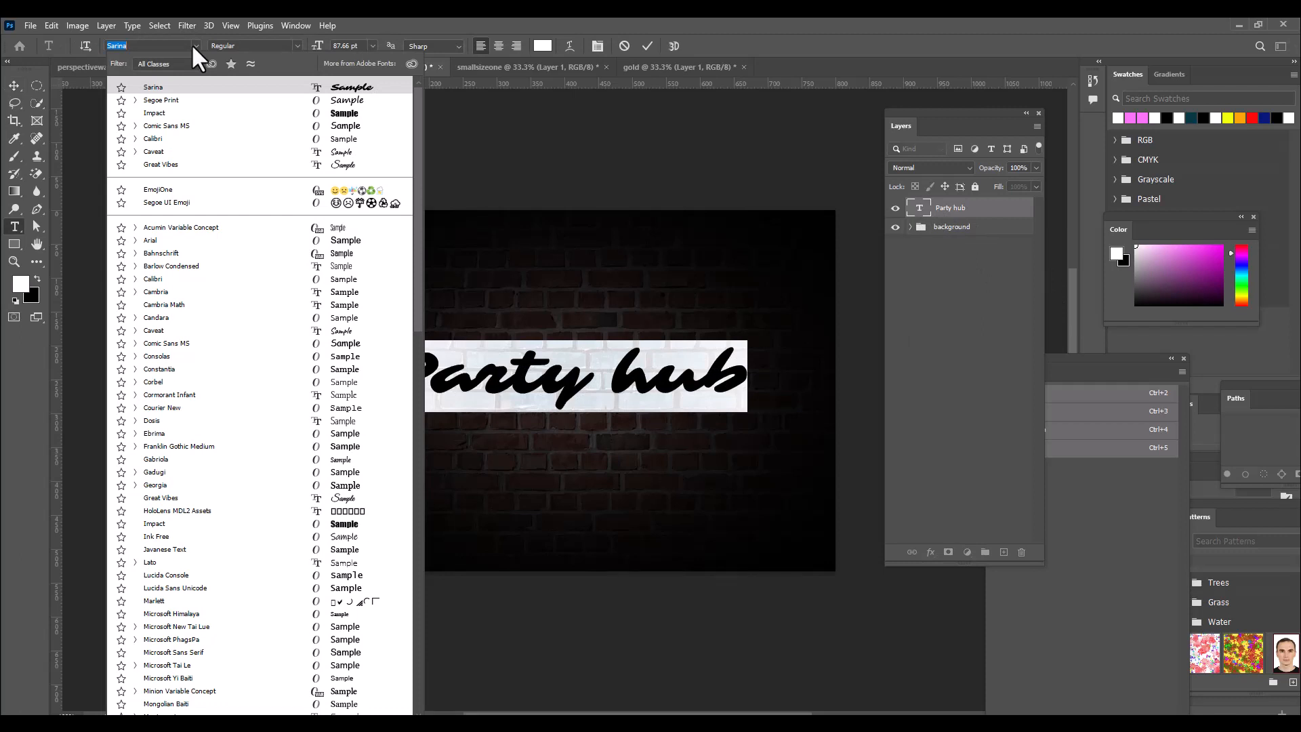
left_click(398, 15)
left_click(744, 377)
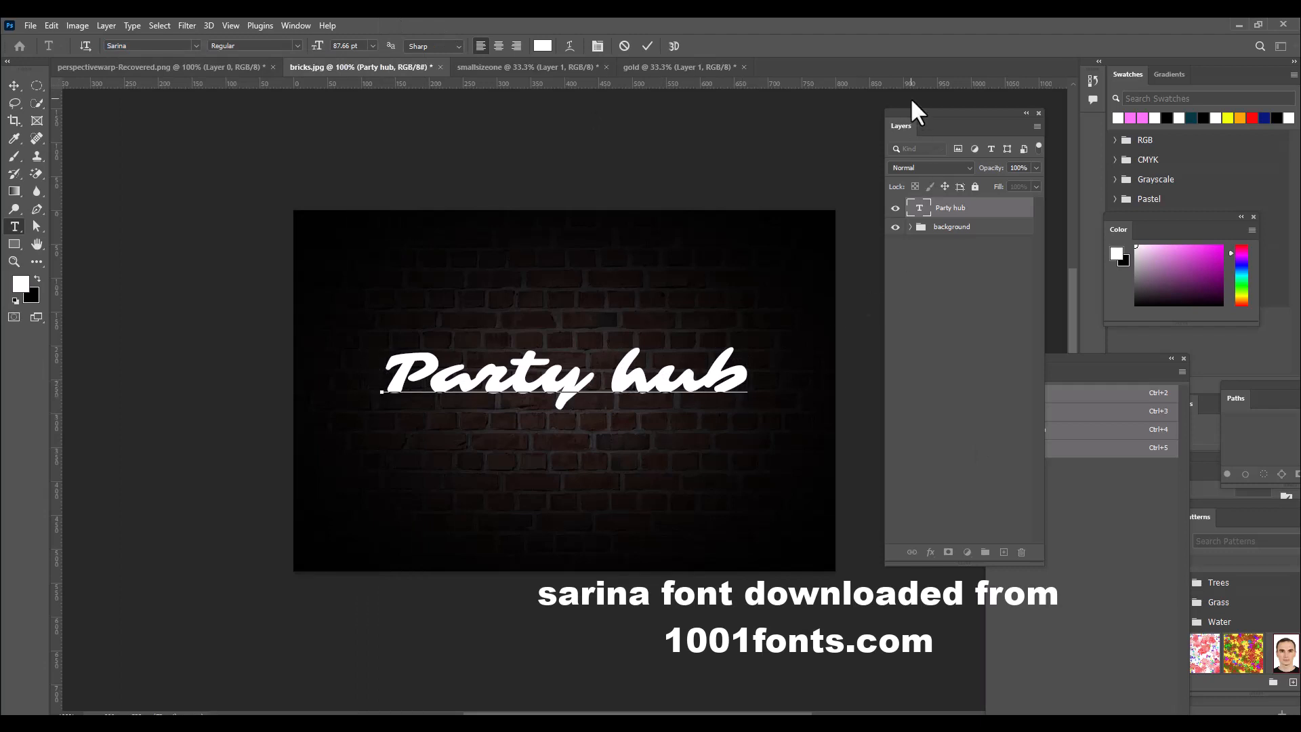
left_click_drag(909, 111, 902, 122)
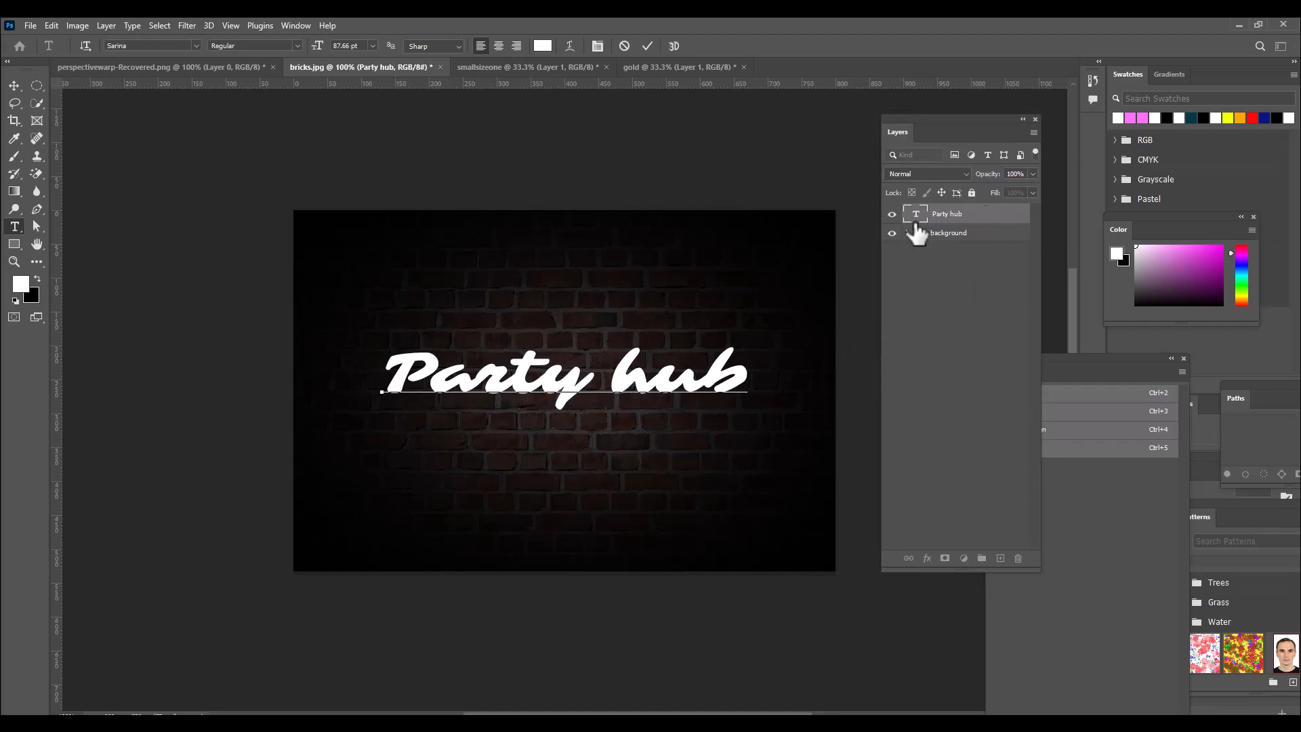
left_click_drag(915, 115, 912, 116)
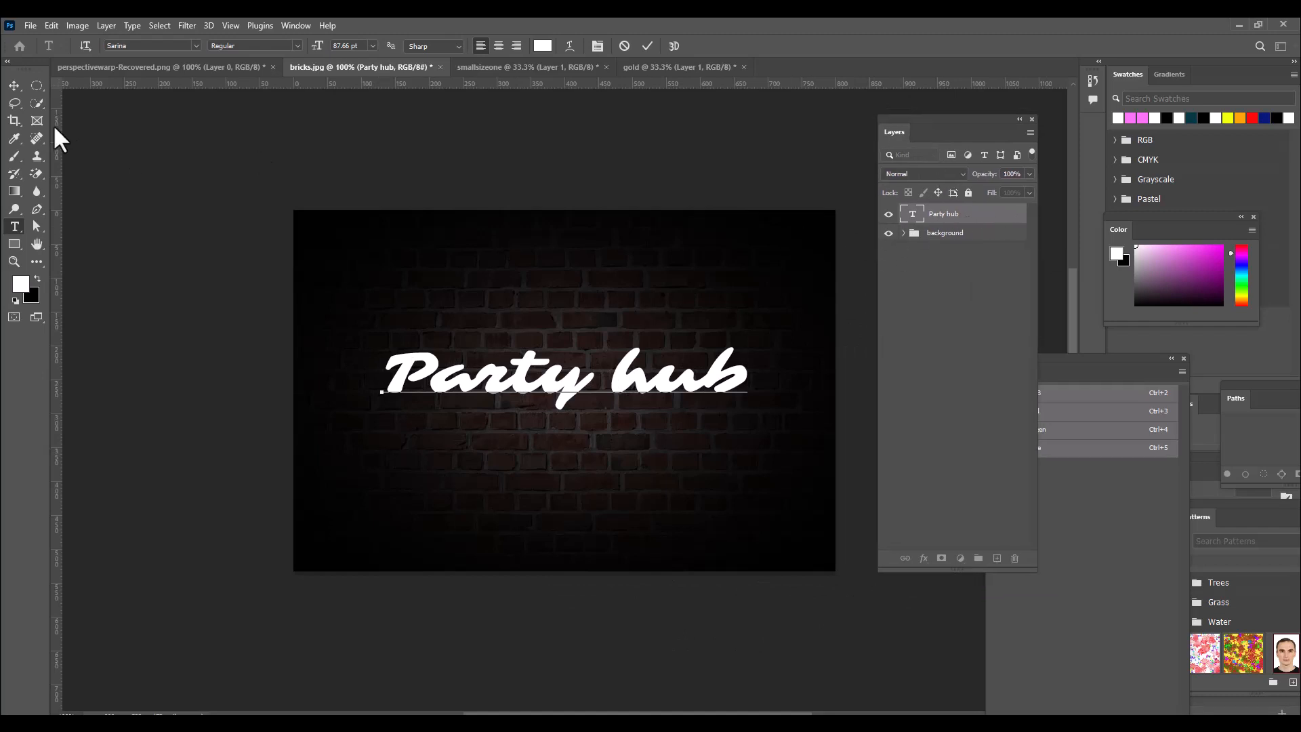
left_click(12, 86)
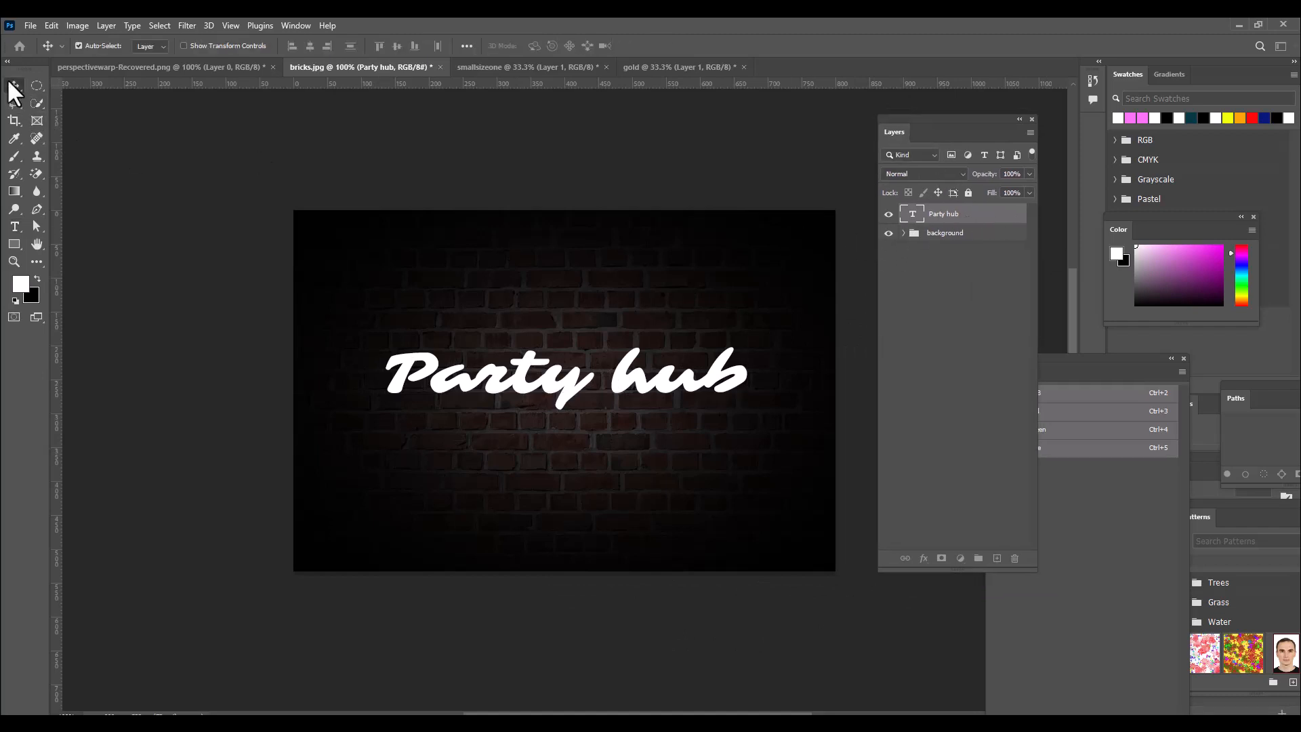
Add an Inner Glow effect to the "Party hub" text layer and reset its settings to default.
double_click(992, 217)
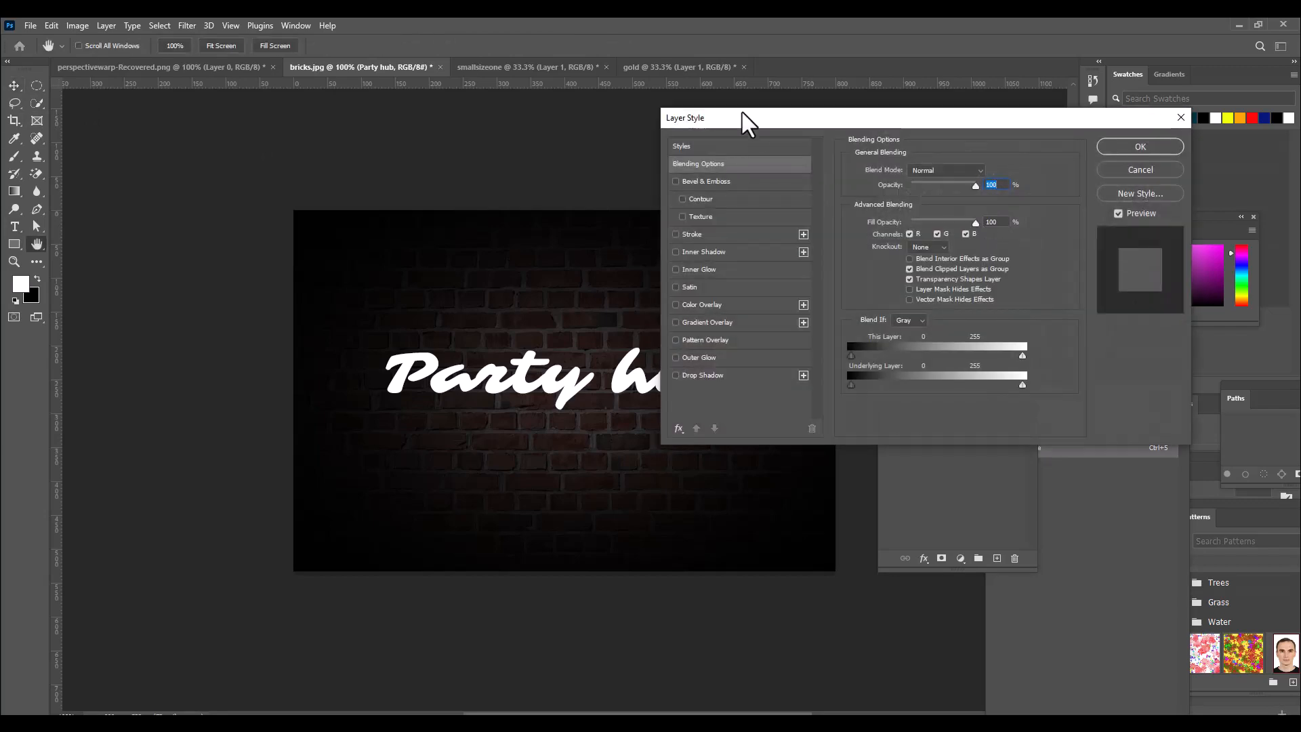
left_click_drag(742, 113, 630, 223)
left_click_drag(921, 223, 857, 237)
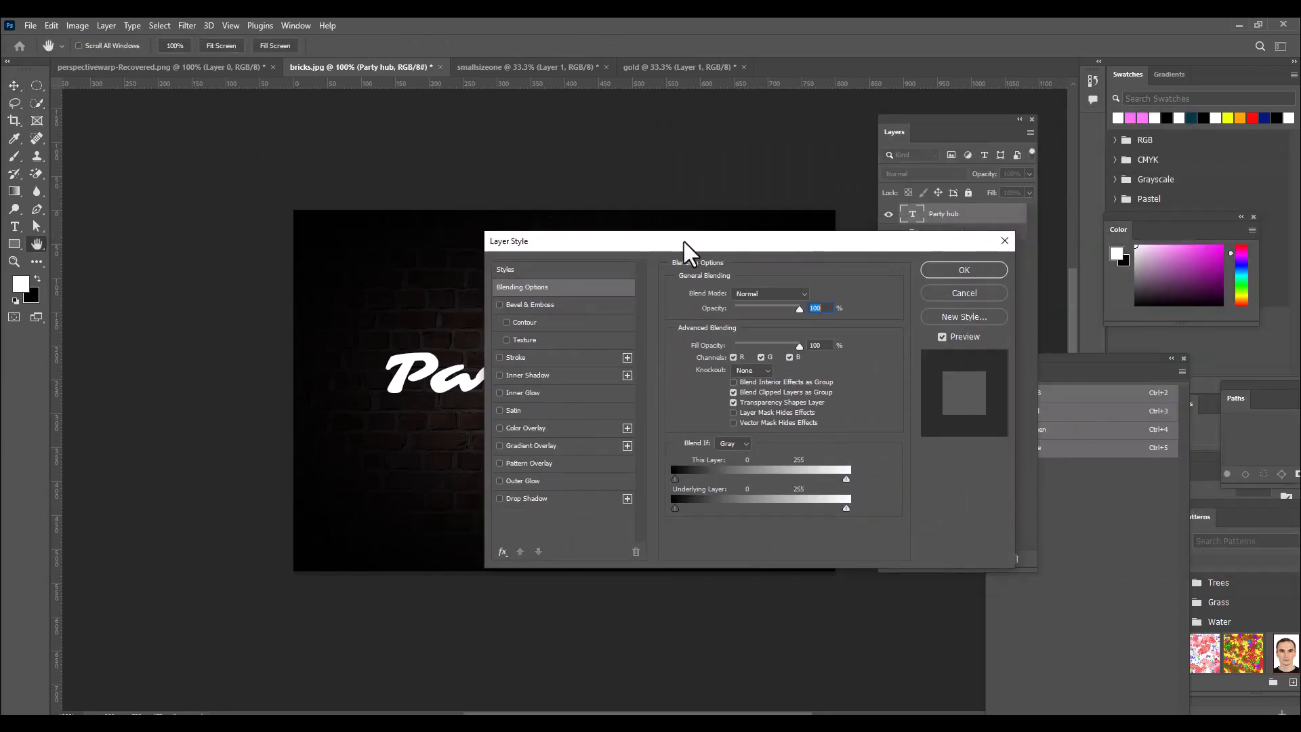
left_click_drag(683, 241, 924, 102)
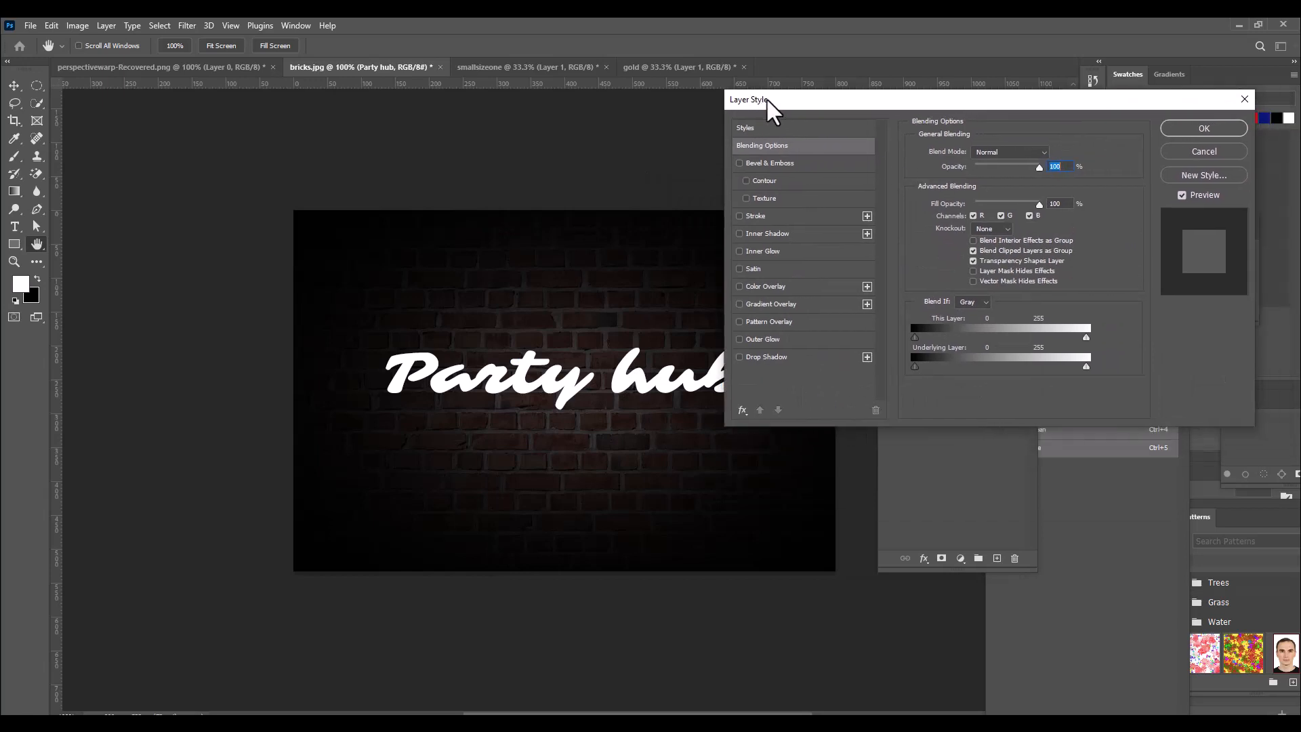
mouse_move(769, 102)
left_mouse_down()
mouse_move(857, 98)
mouse_move(839, 98)
left_mouse_up()
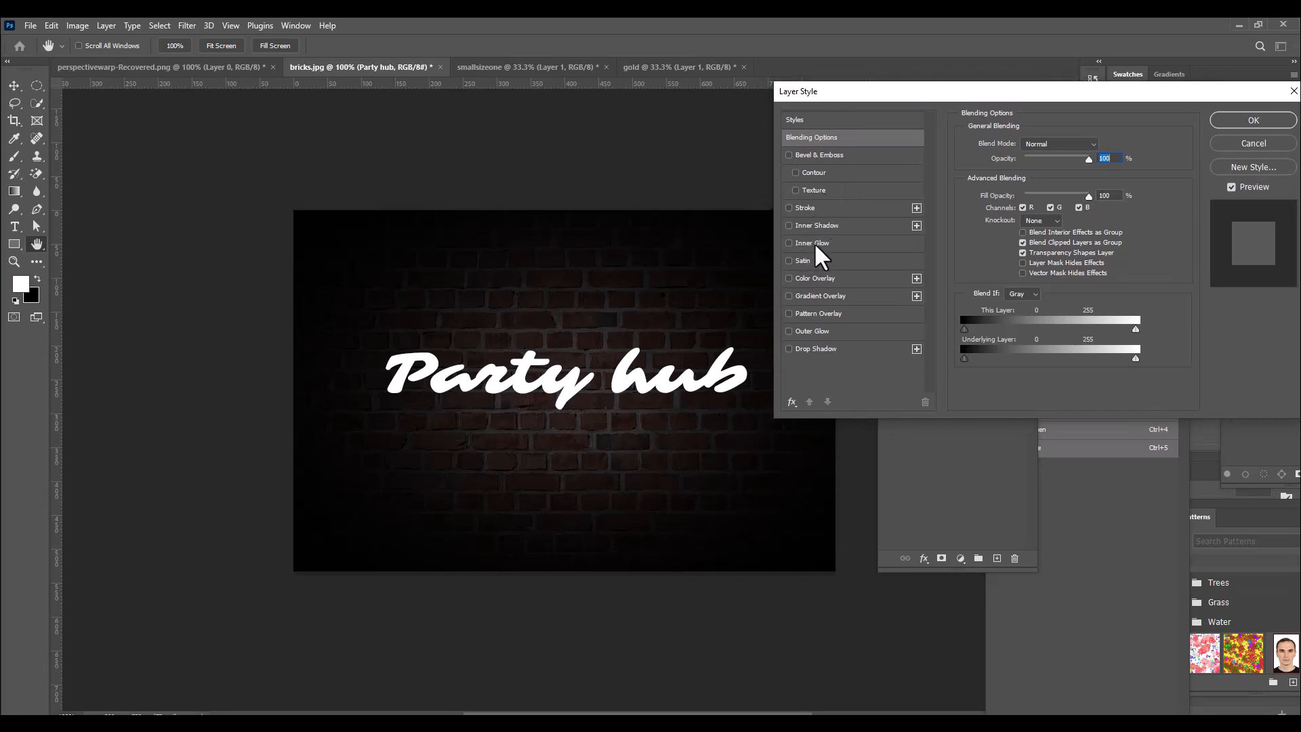
left_click(815, 242)
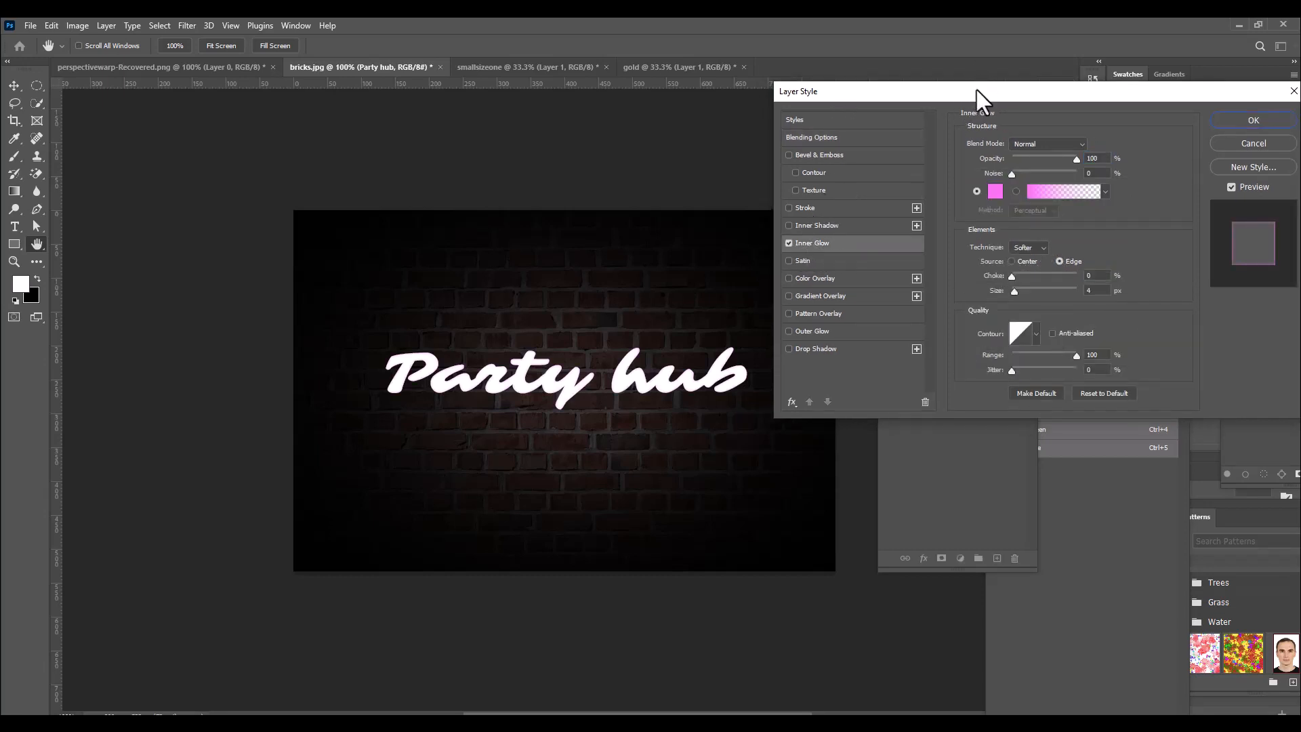
left_click_drag(977, 91, 926, 120)
left_click(1062, 395)
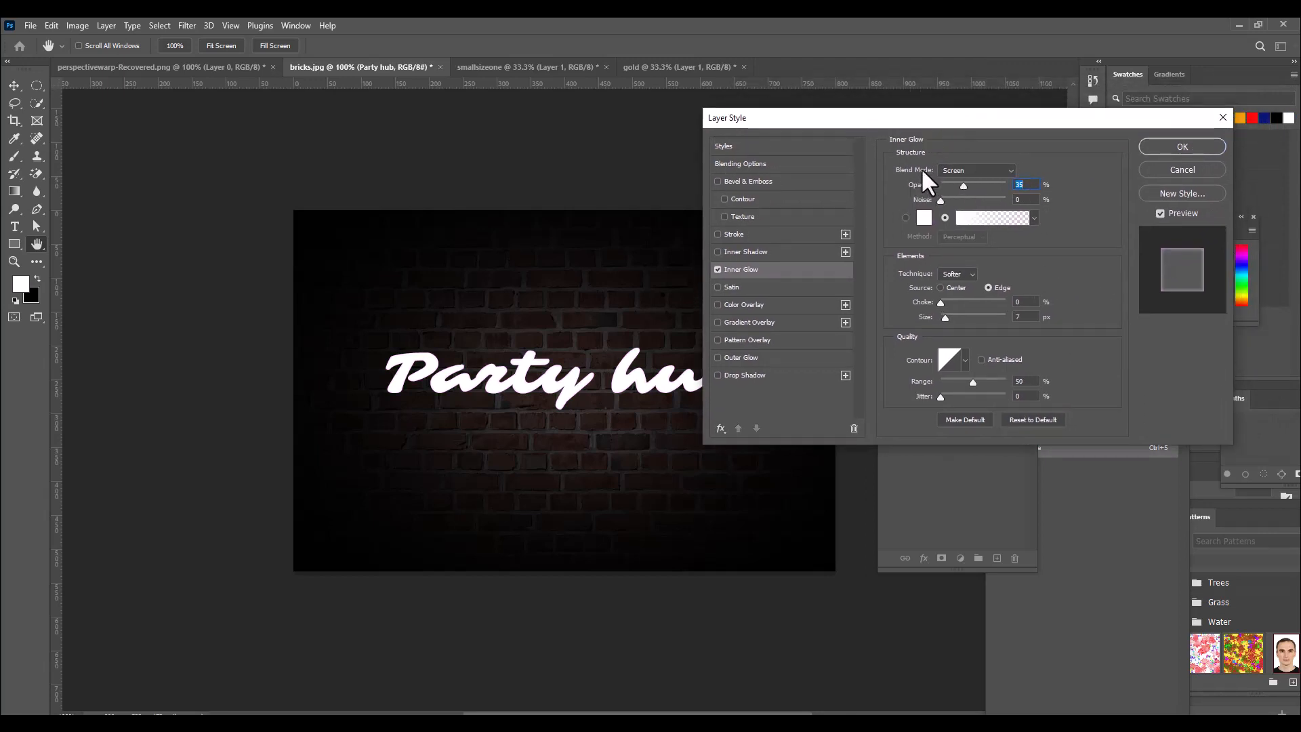
Set the Inner Glow blend mode to Normal and its opacity to 100%.
left_click(972, 172)
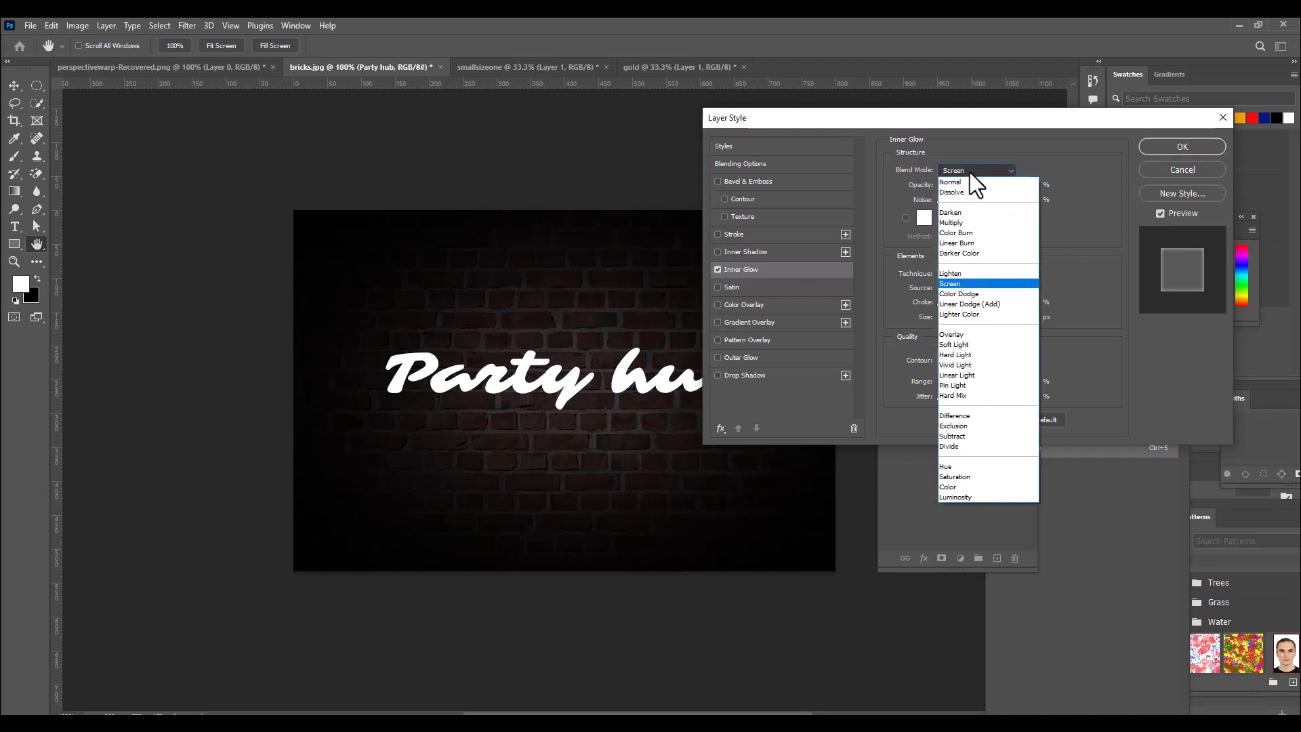
left_click(974, 182)
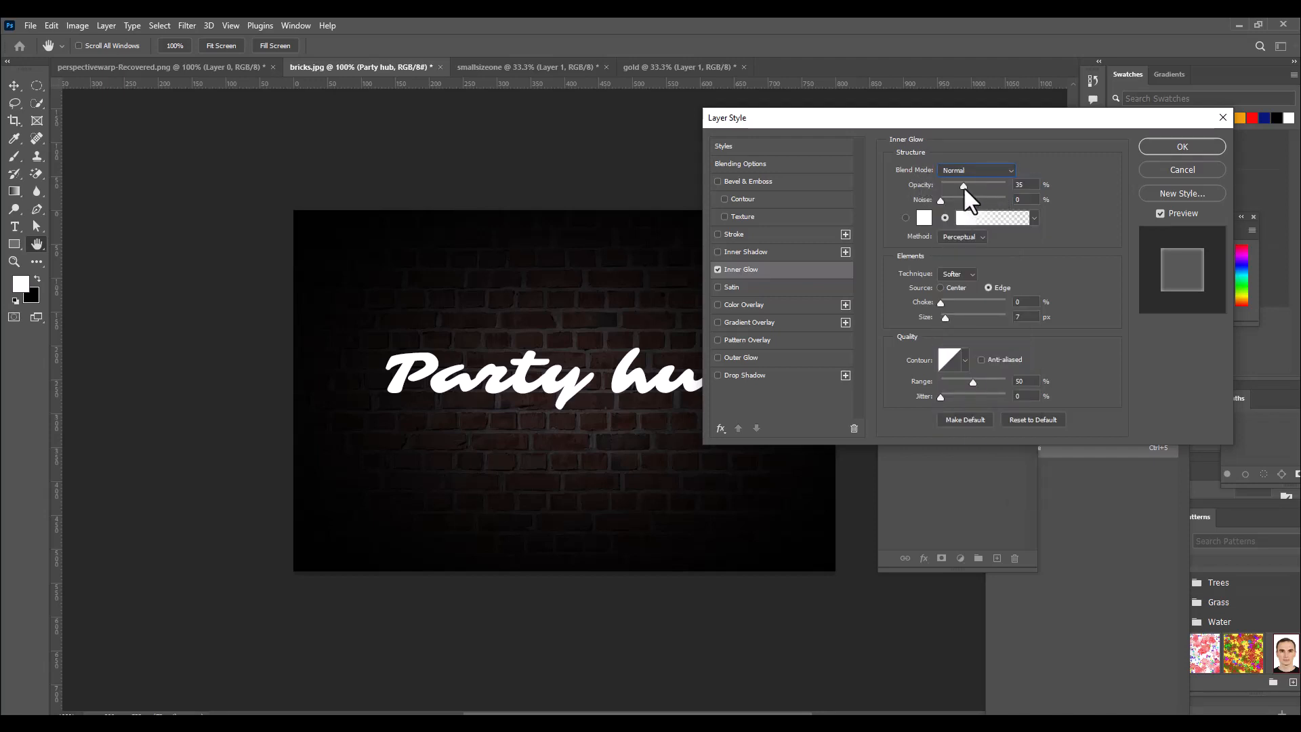
left_click_drag(964, 185, 1041, 185)
left_click_drag(952, 117, 913, 122)
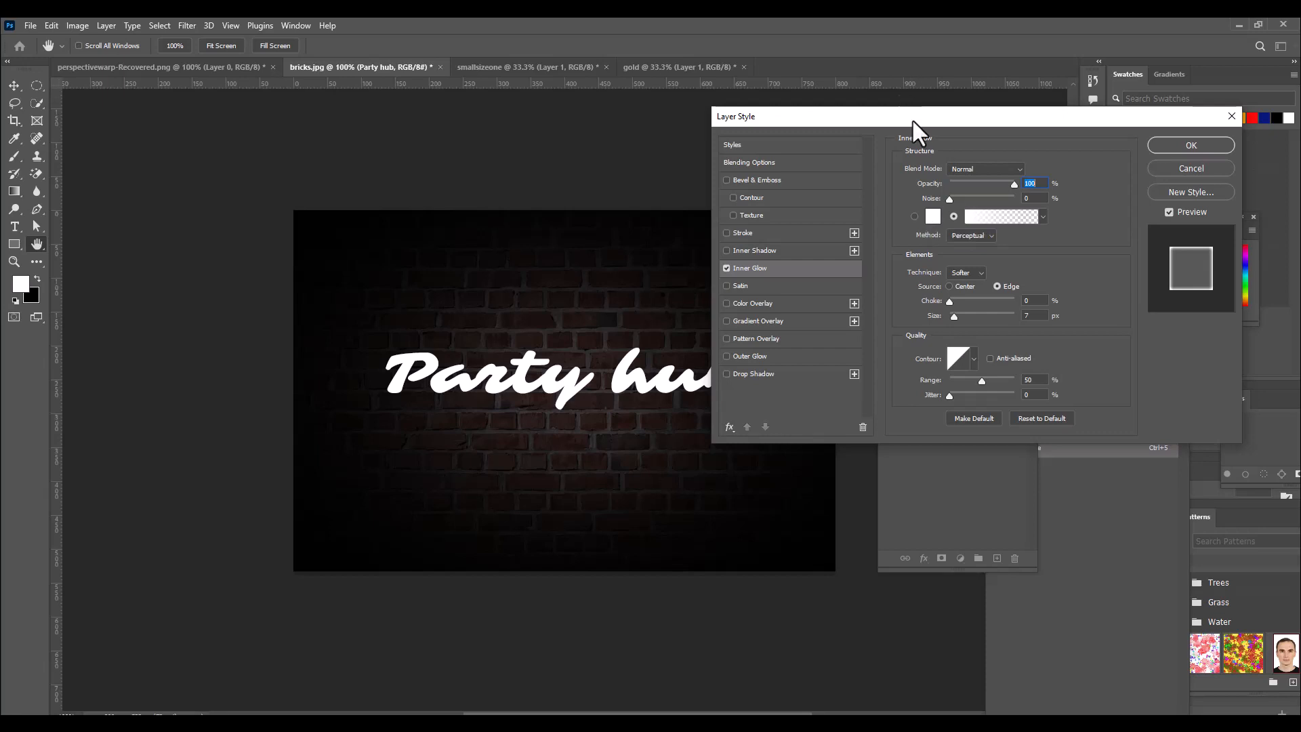
left_click_drag(913, 119, 896, 122)
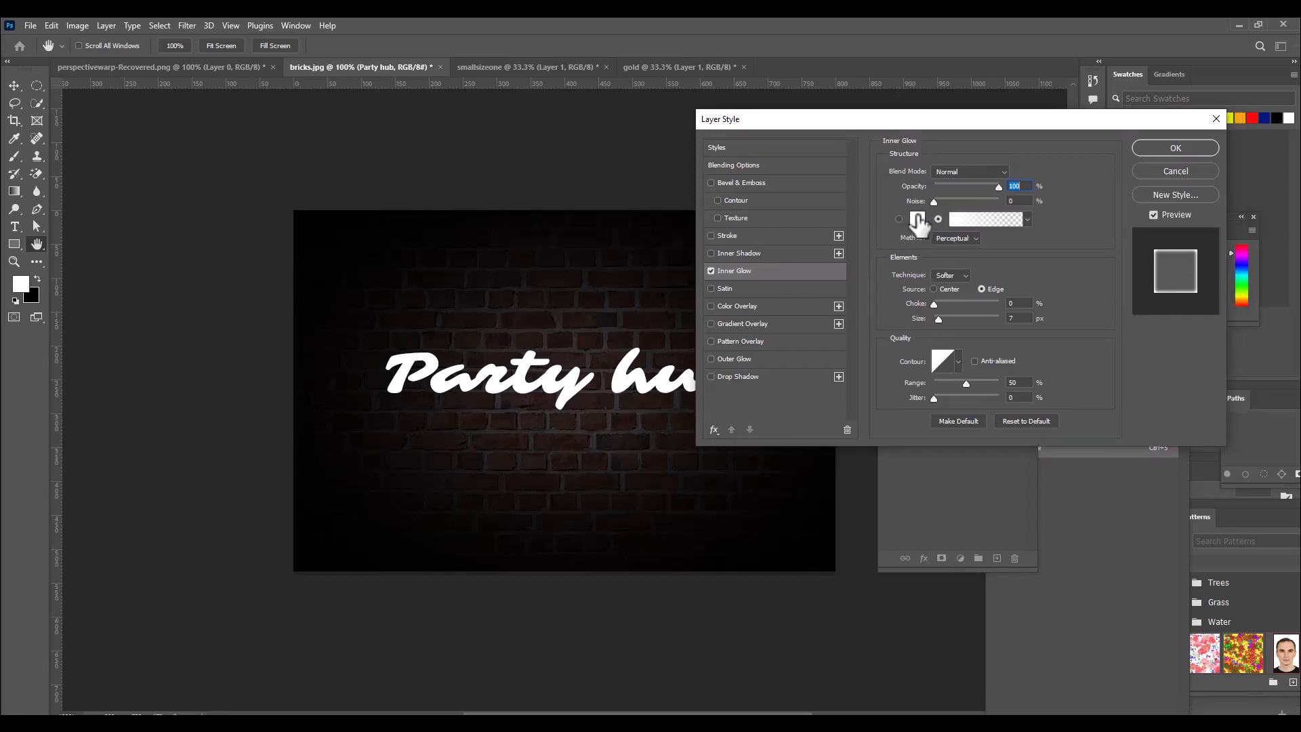
Set the Inner Glow colour to the pink-violet f069f8.
left_click(917, 221)
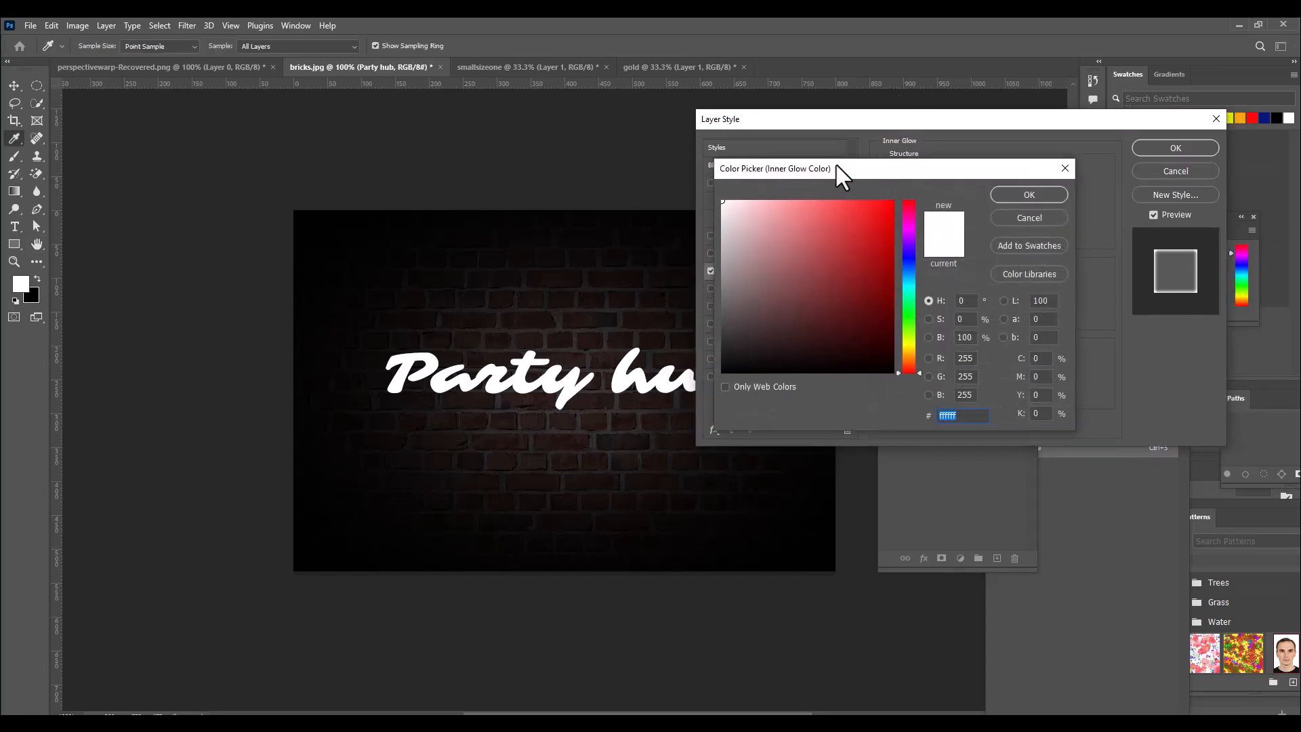
left_click_drag(814, 169, 797, 169)
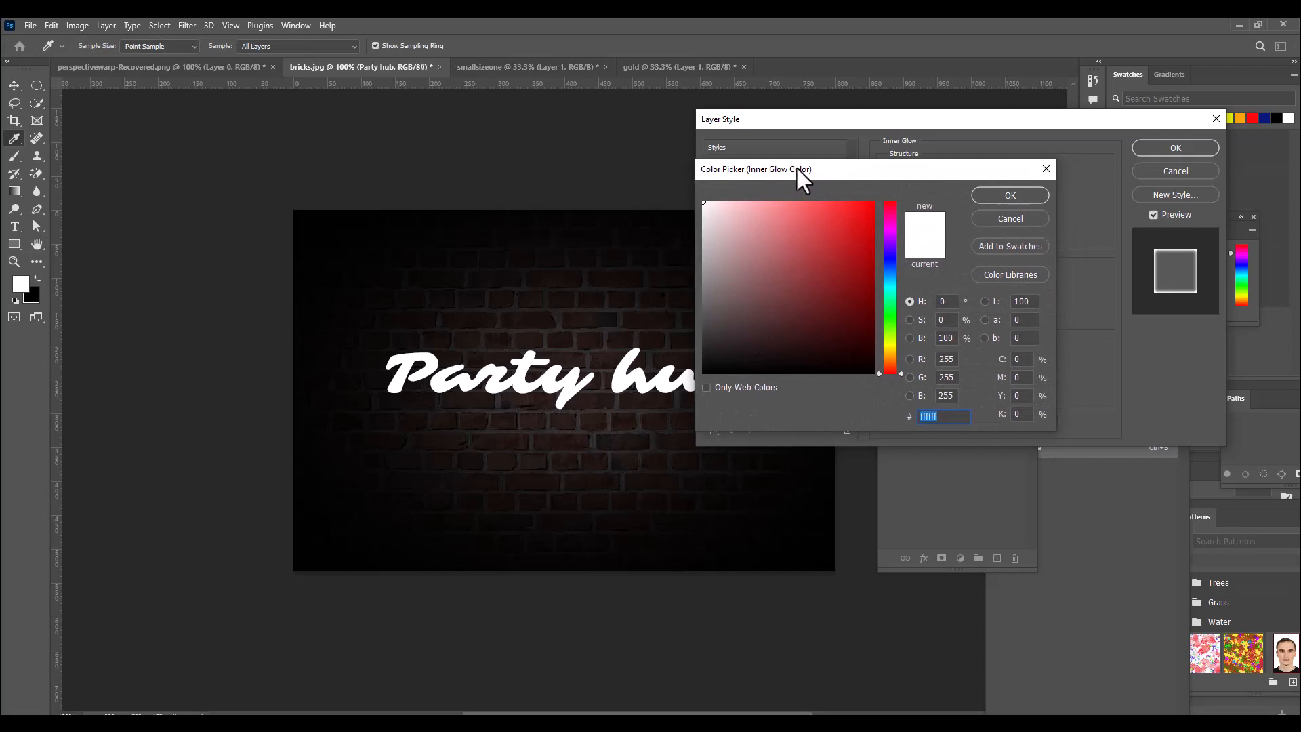
left_click(890, 231)
left_click(803, 205)
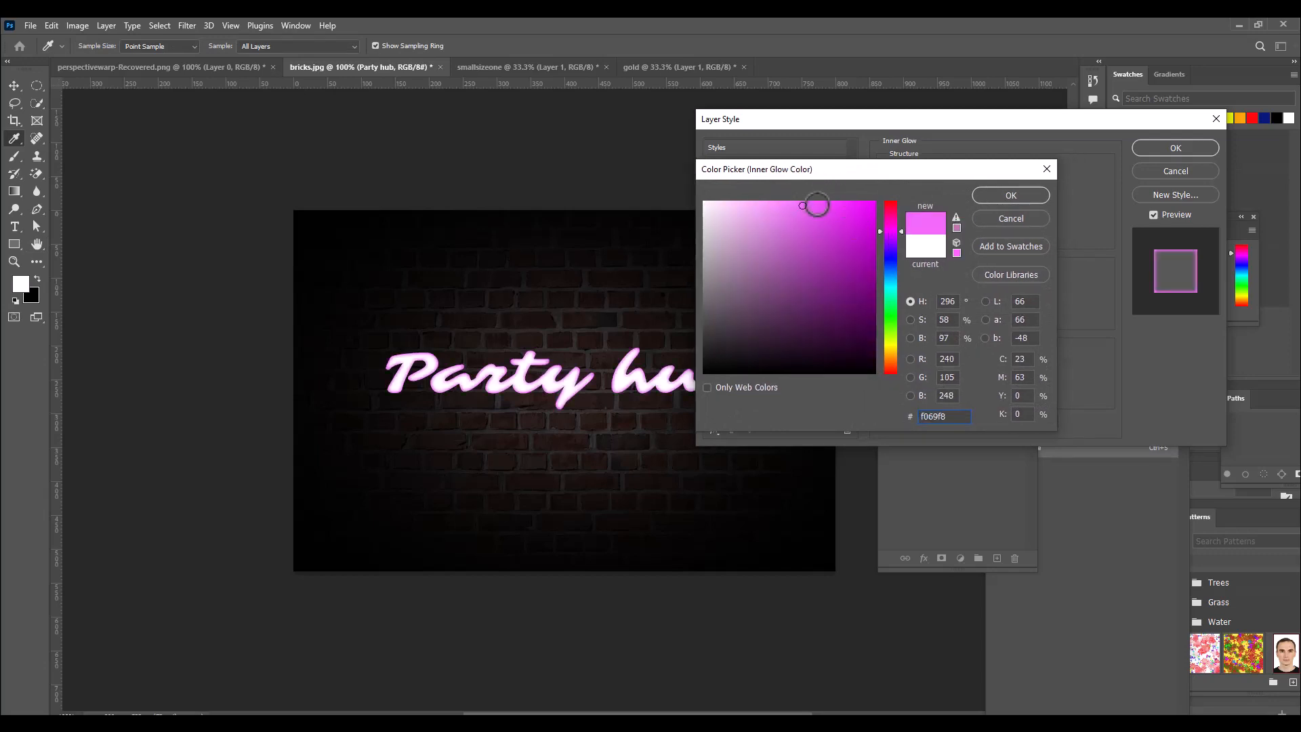
left_click_drag(896, 167, 916, 164)
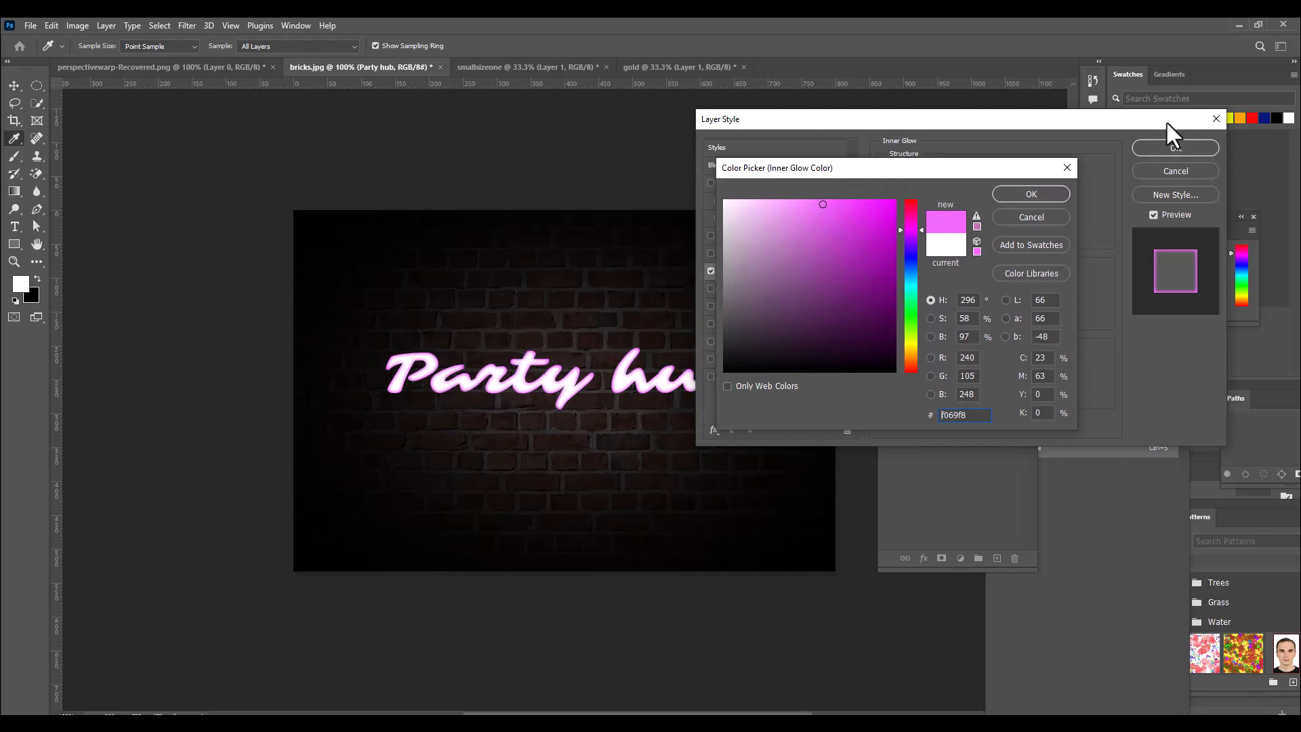
left_click(1012, 195)
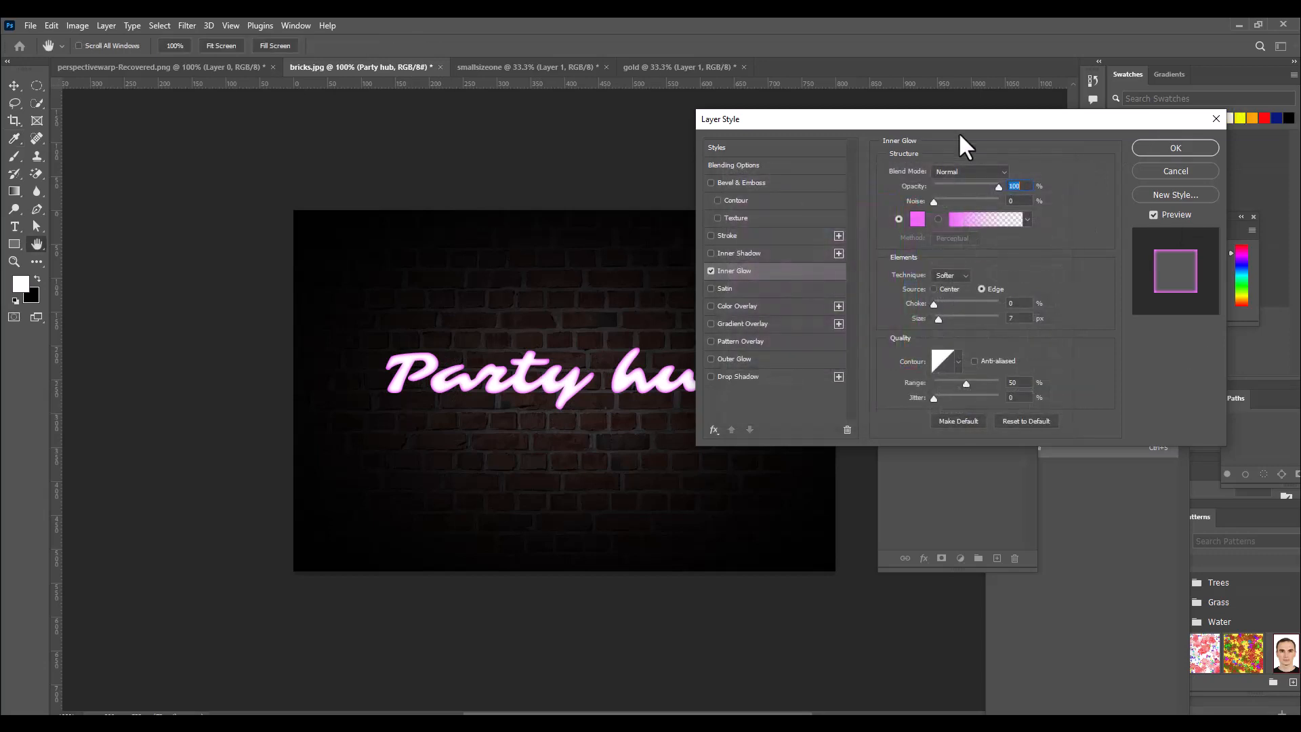
Try an Inner Glow size of 8 px on the text.
left_click_drag(959, 120, 974, 117)
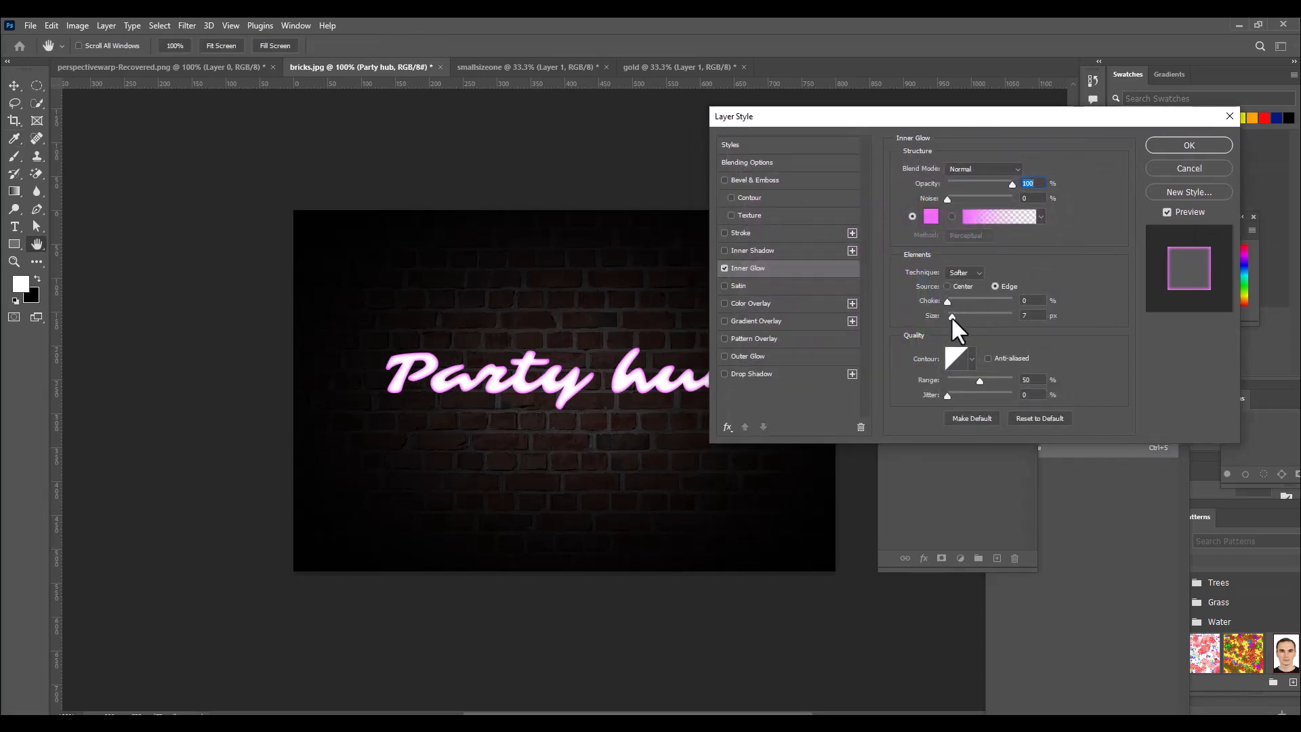
left_click_drag(951, 316, 954, 319)
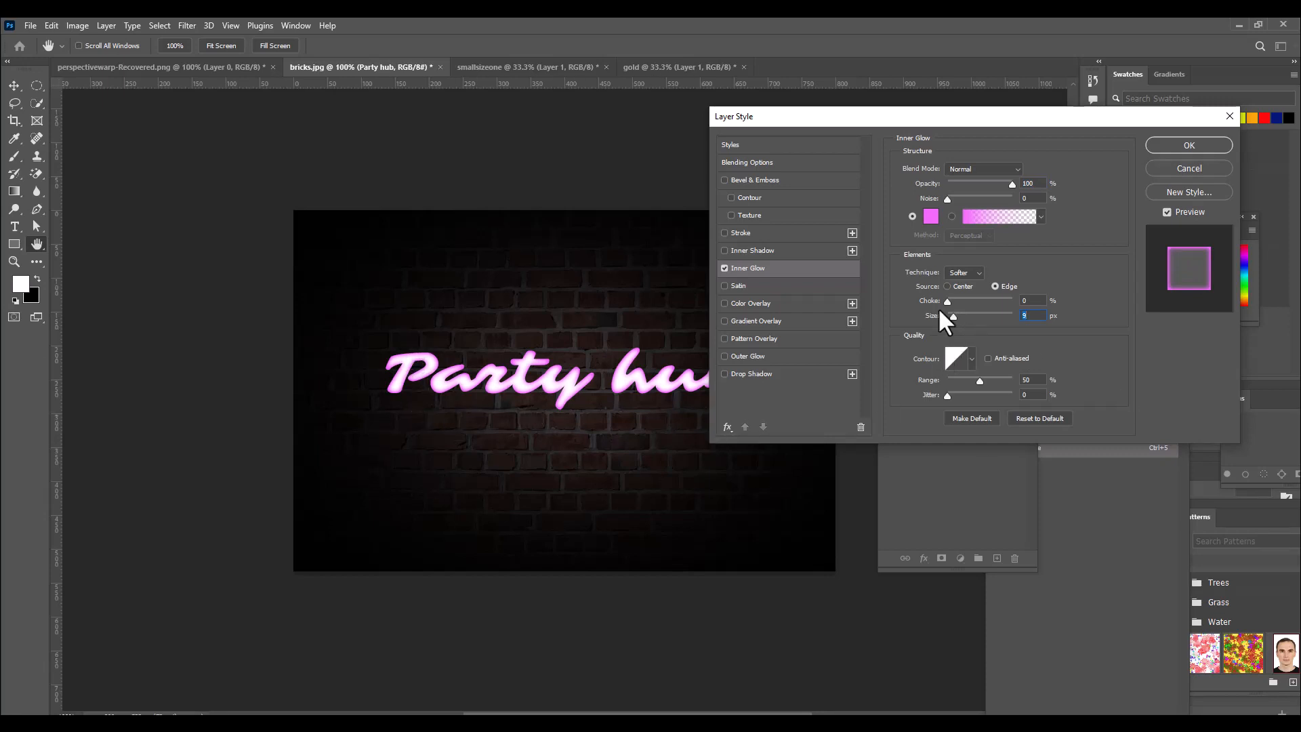
left_click_drag(784, 434, 789, 434)
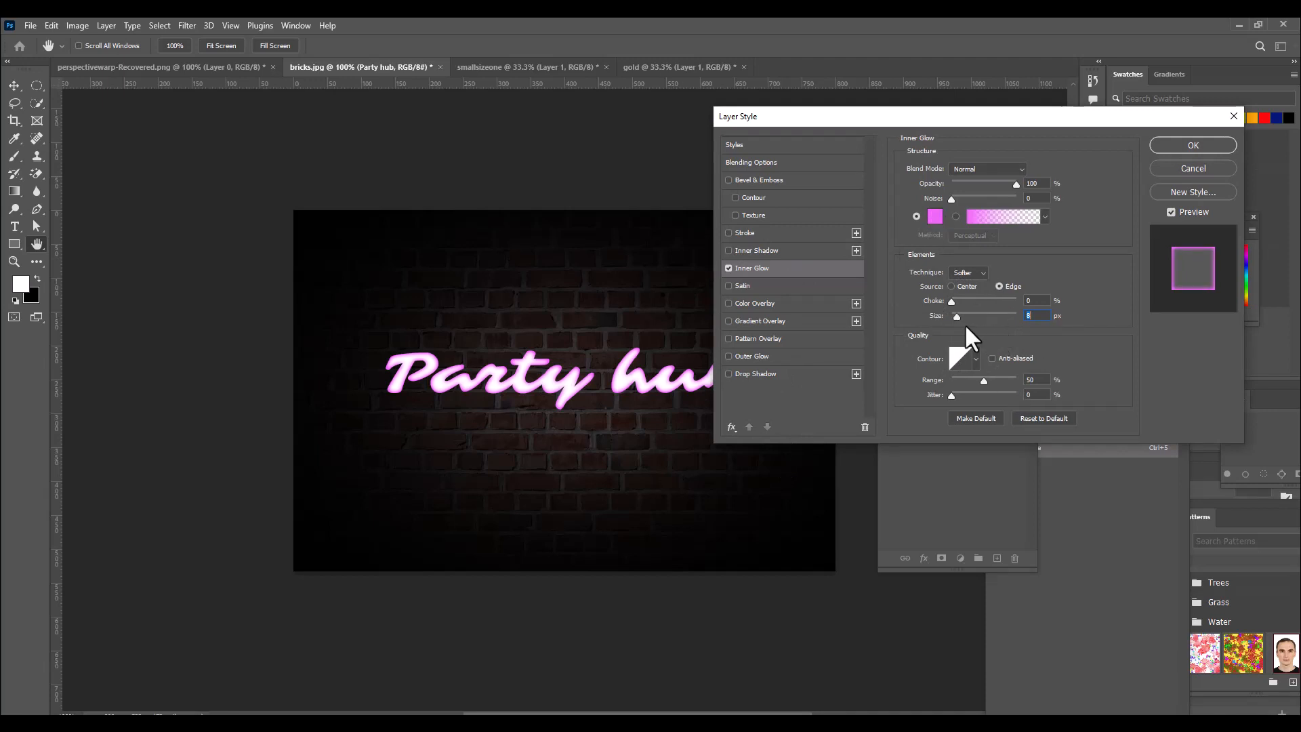
left_click_drag(1041, 319, 1022, 318)
left_click_drag(921, 116, 912, 107)
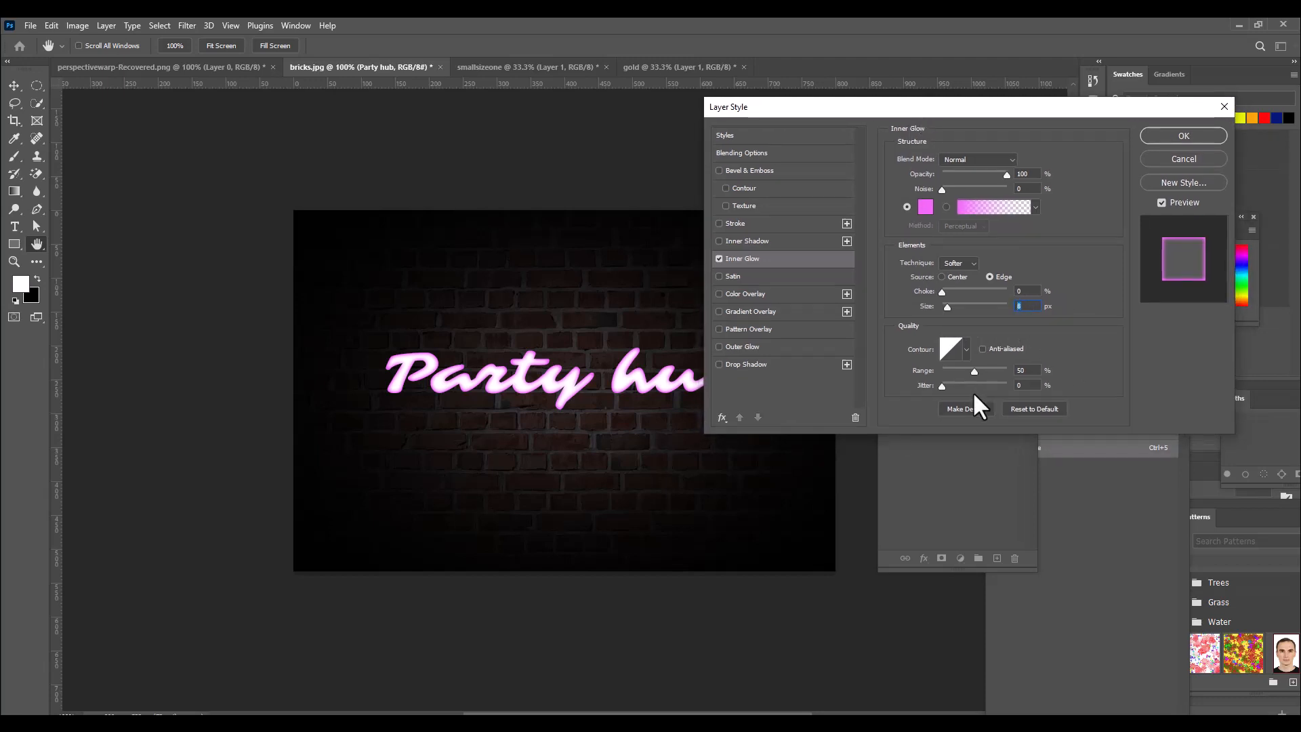
Compare low and high Inner Glow ranges, settling on a range of 100% and a size of 10 px.
left_click_drag(975, 370, 1003, 370)
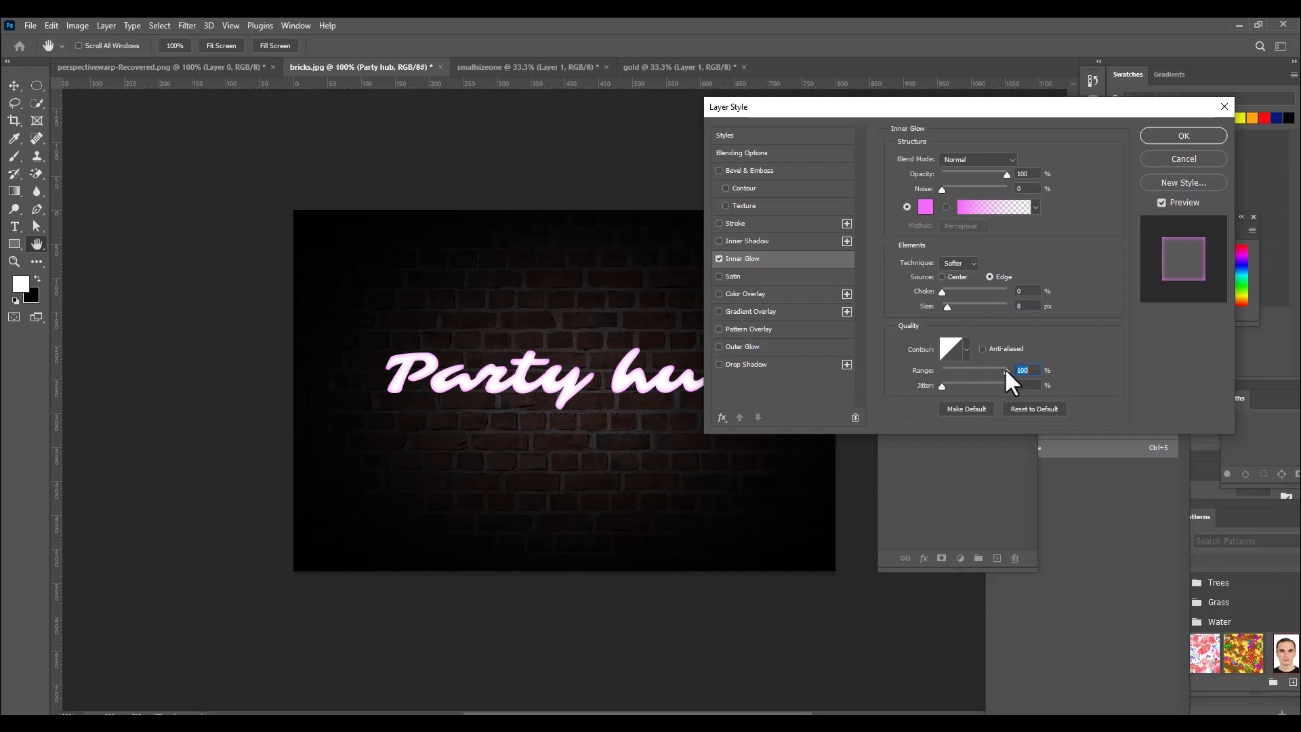
left_click_drag(1005, 369, 948, 372)
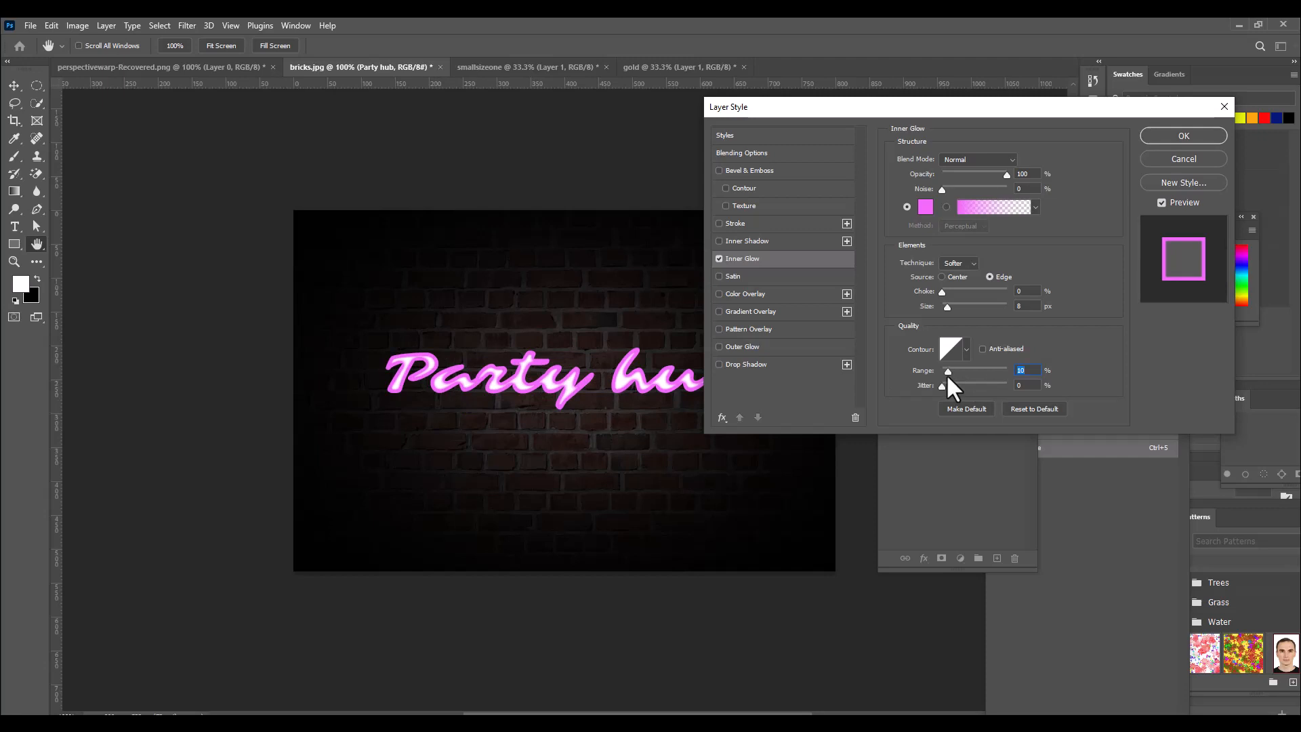
left_click_drag(949, 370, 991, 370)
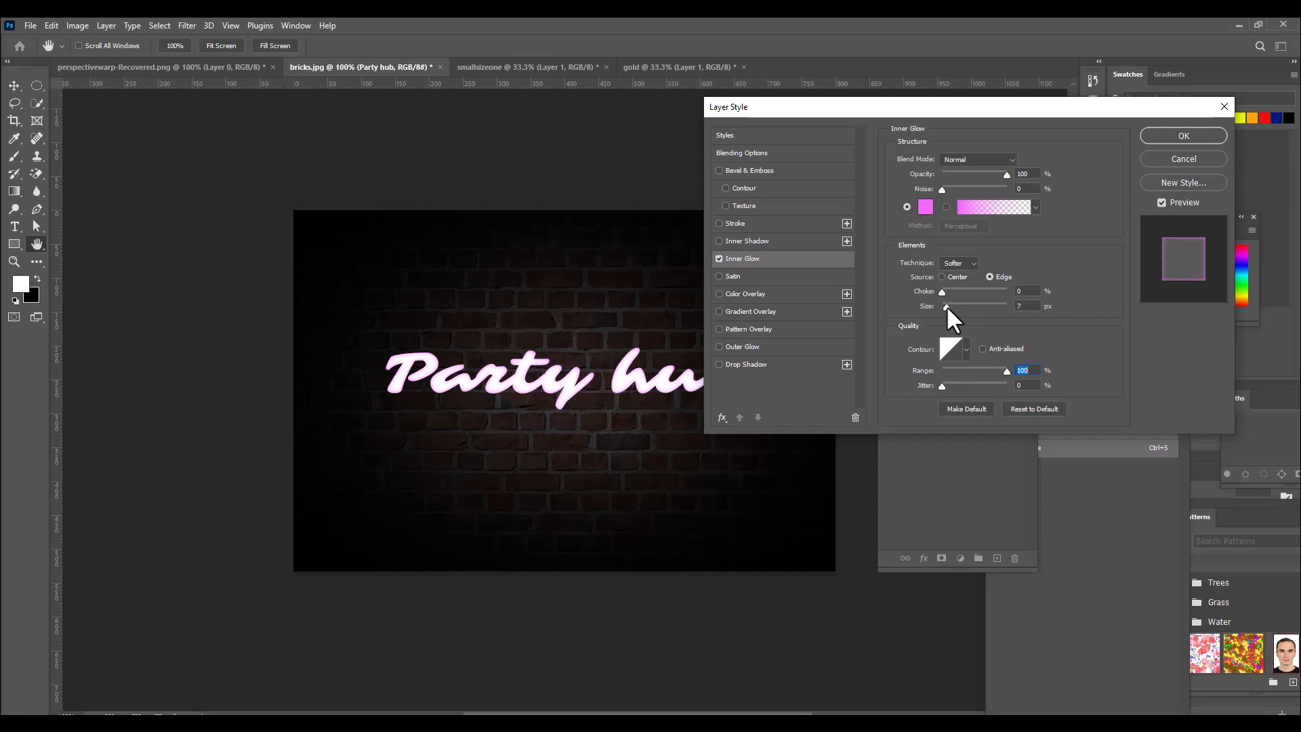
left_click_drag(949, 305, 950, 306)
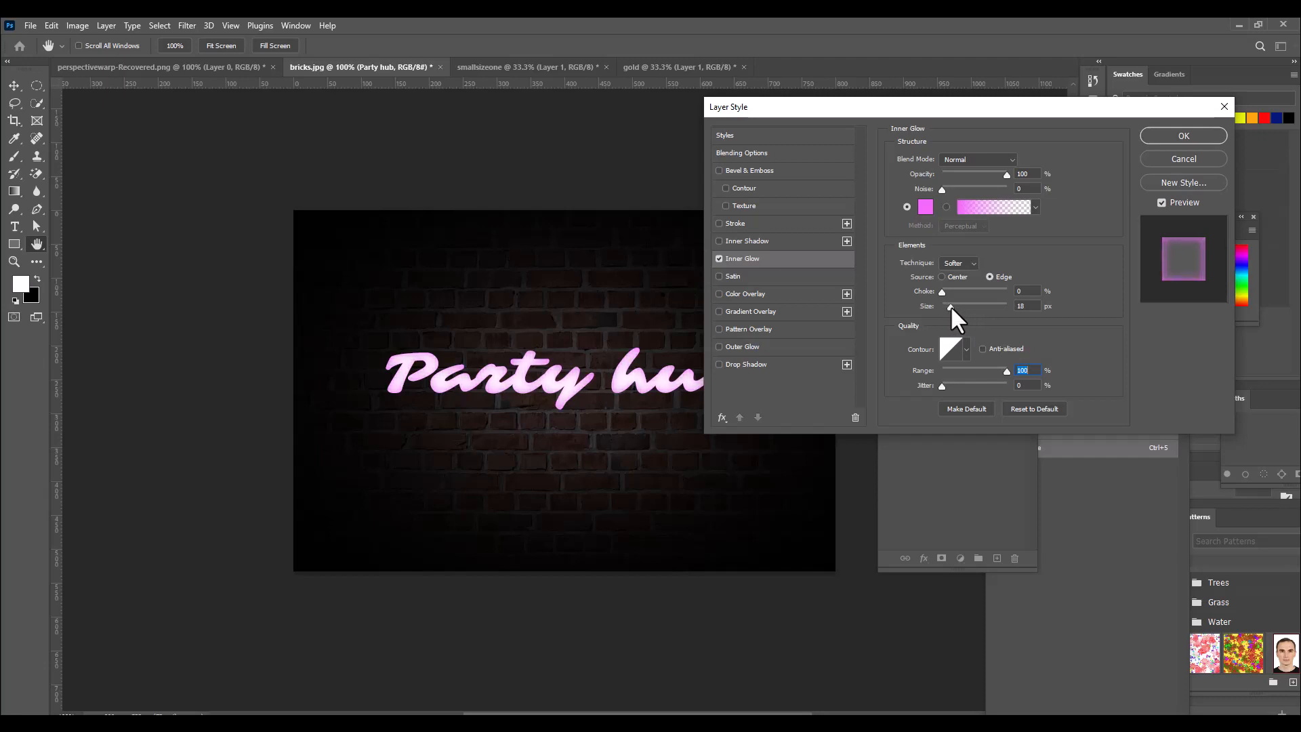
left_click_drag(950, 307, 949, 306)
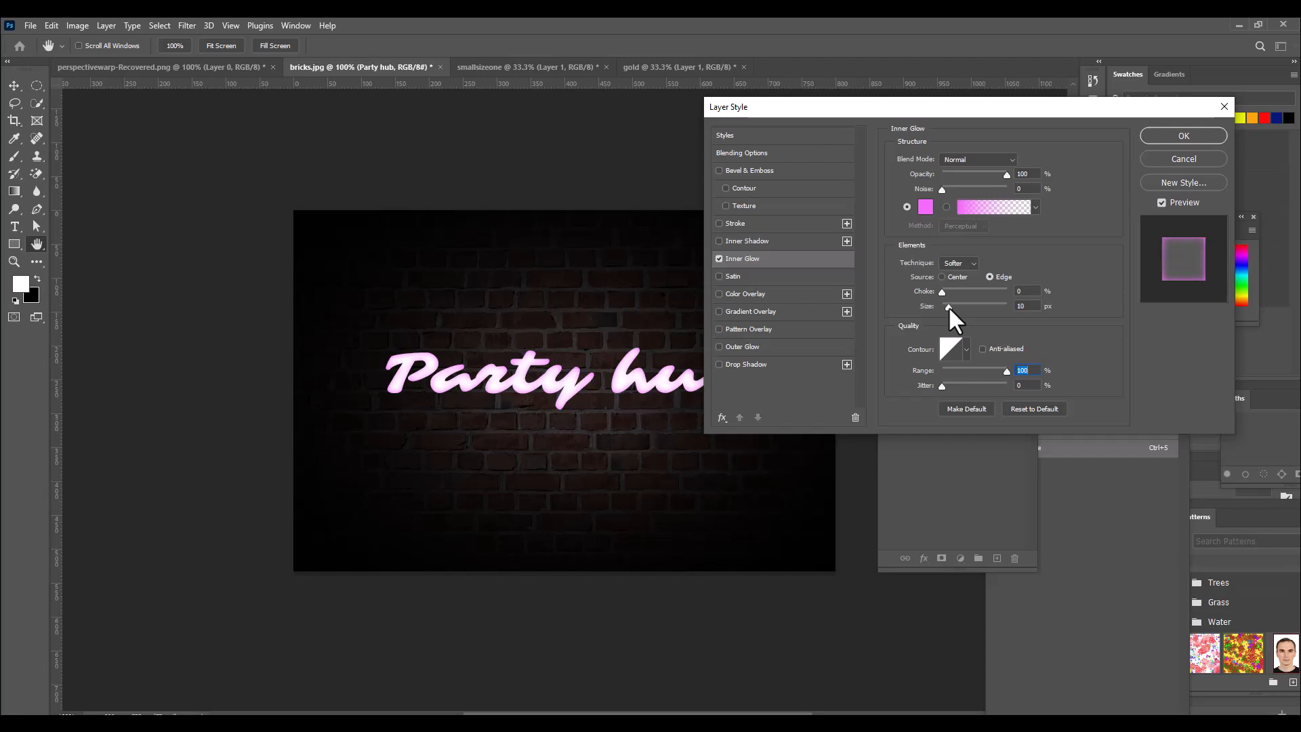
left_click(949, 306)
left_click_drag(825, 107, 835, 99)
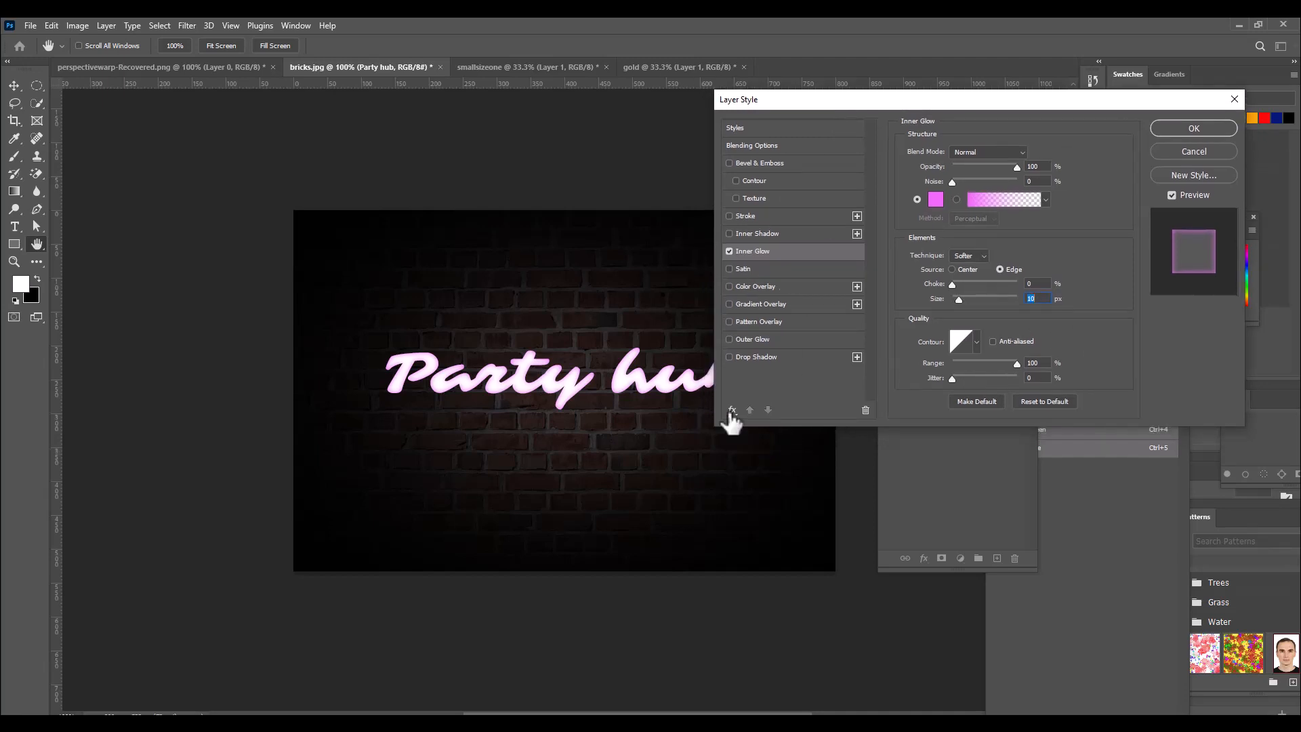
Copy the hex code of the Inner Glow colour and keep the colour as it is.
left_click(938, 200)
mouse_move(824, 162)
left_mouse_down()
mouse_move(848, 241)
mouse_move(805, 160)
left_mouse_up()
right_click(936, 416)
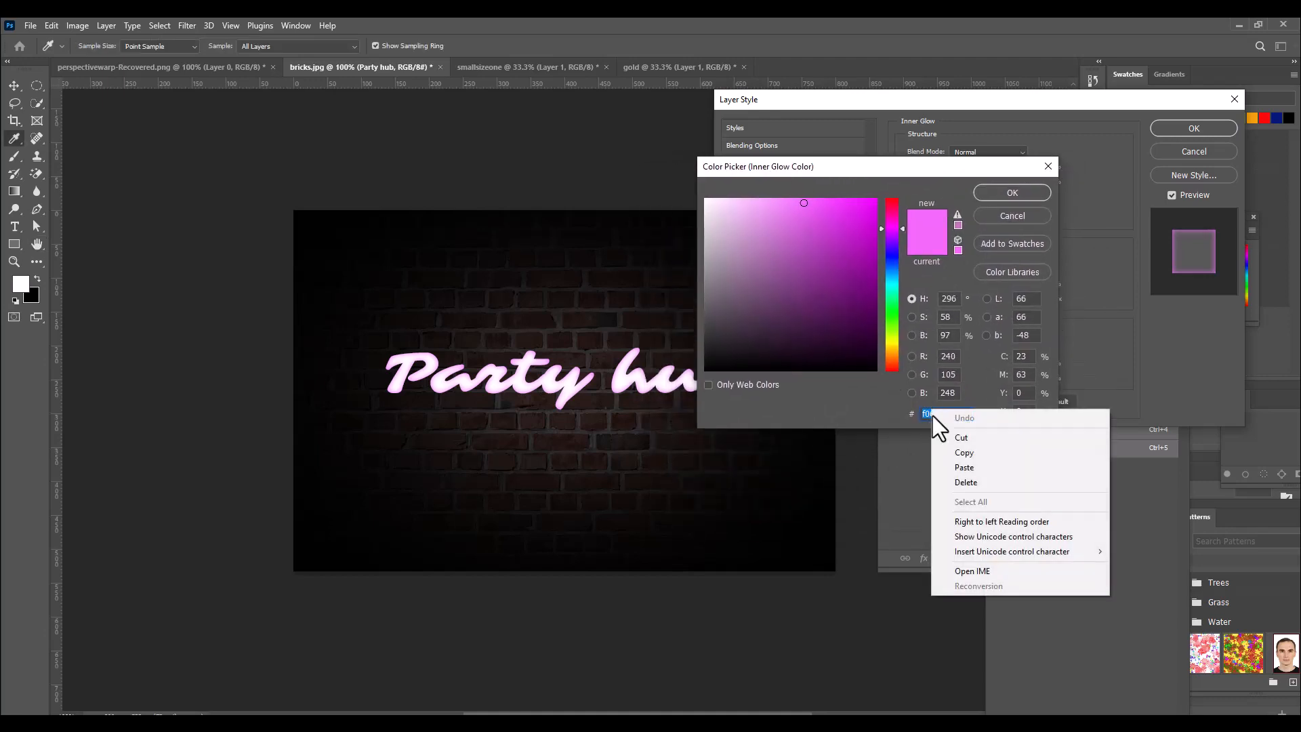
left_click(953, 452)
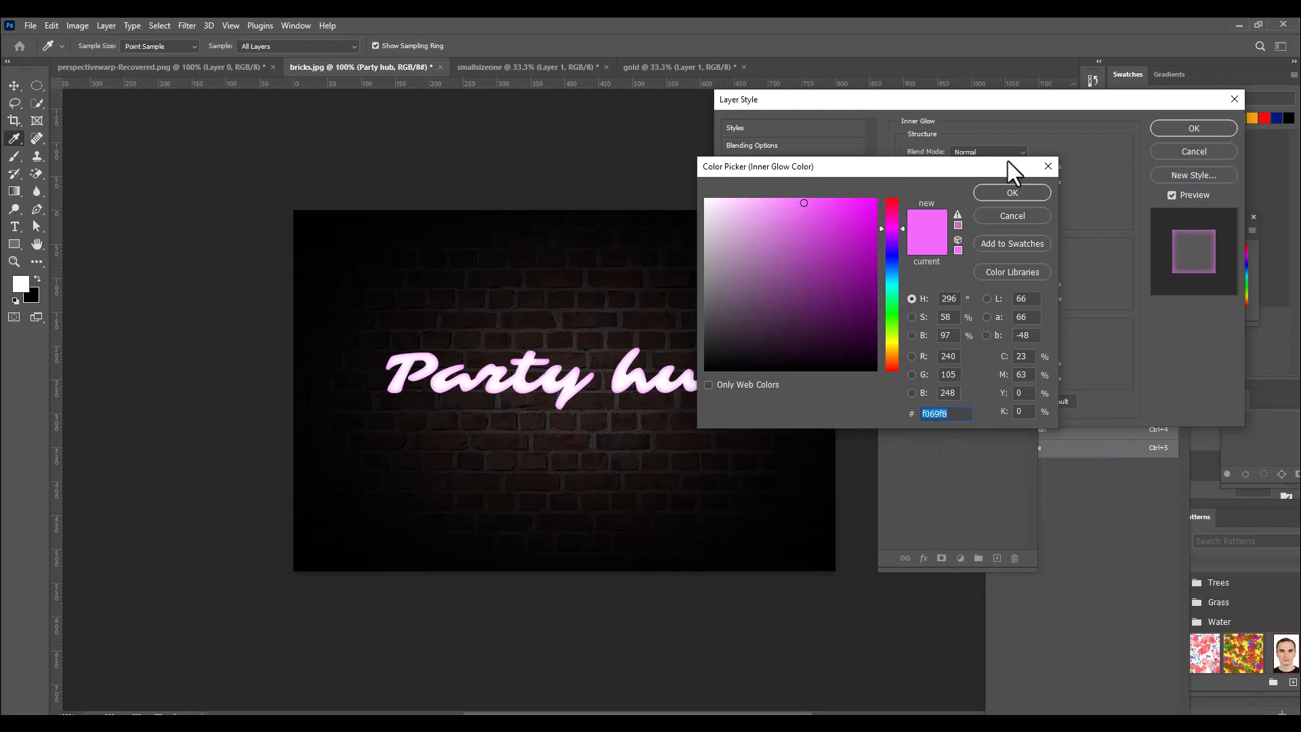
left_click(1005, 193)
Add an Outer Glow effect to the "Party hub" text and open its settings.
left_click_drag(855, 104, 925, 95)
left_click(810, 331)
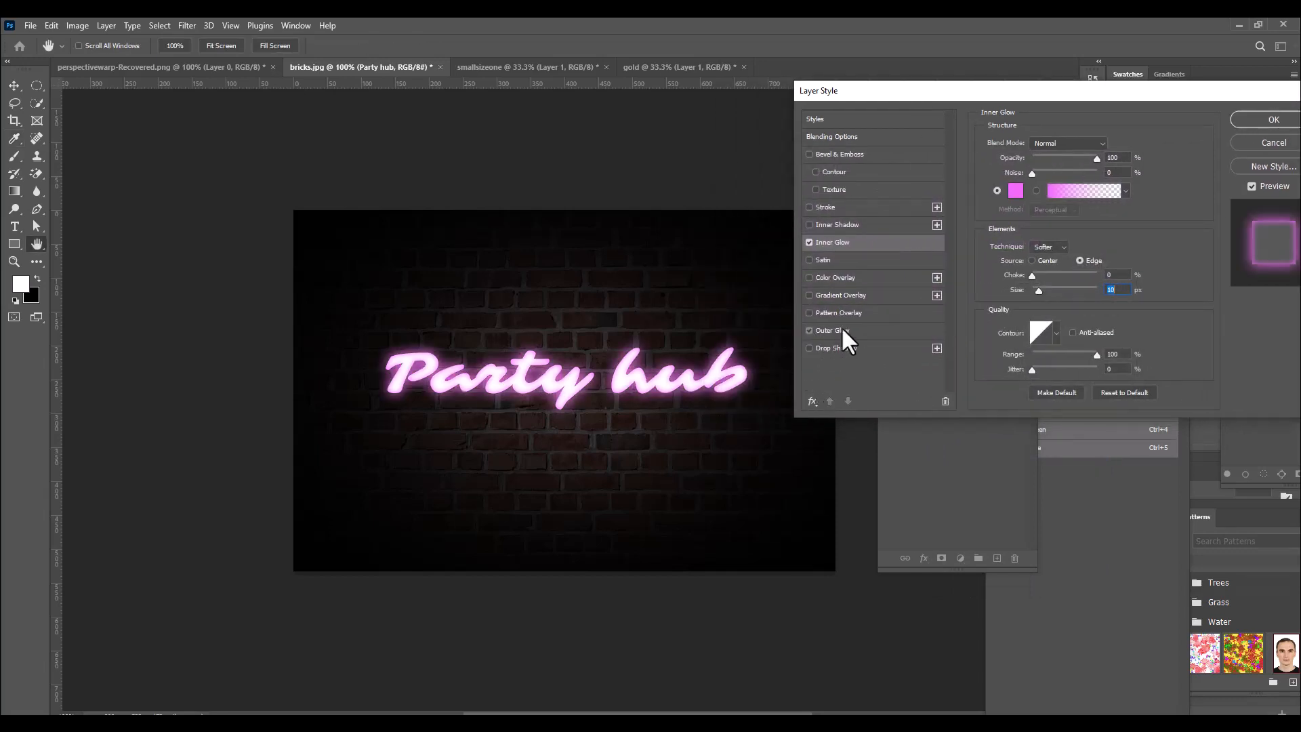
left_click(841, 328)
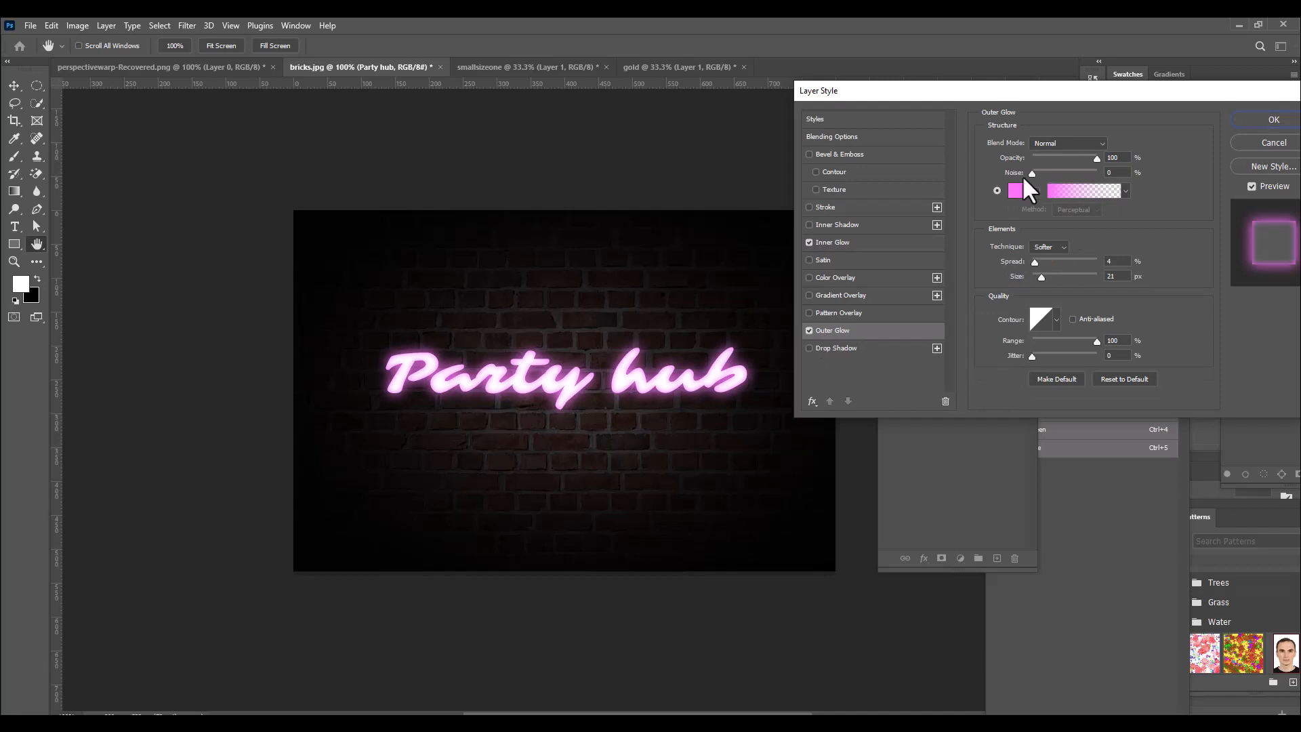
Set the Outer Glow colour of the "Party hub" text to the copied hex code f069f8.
left_click(1017, 196)
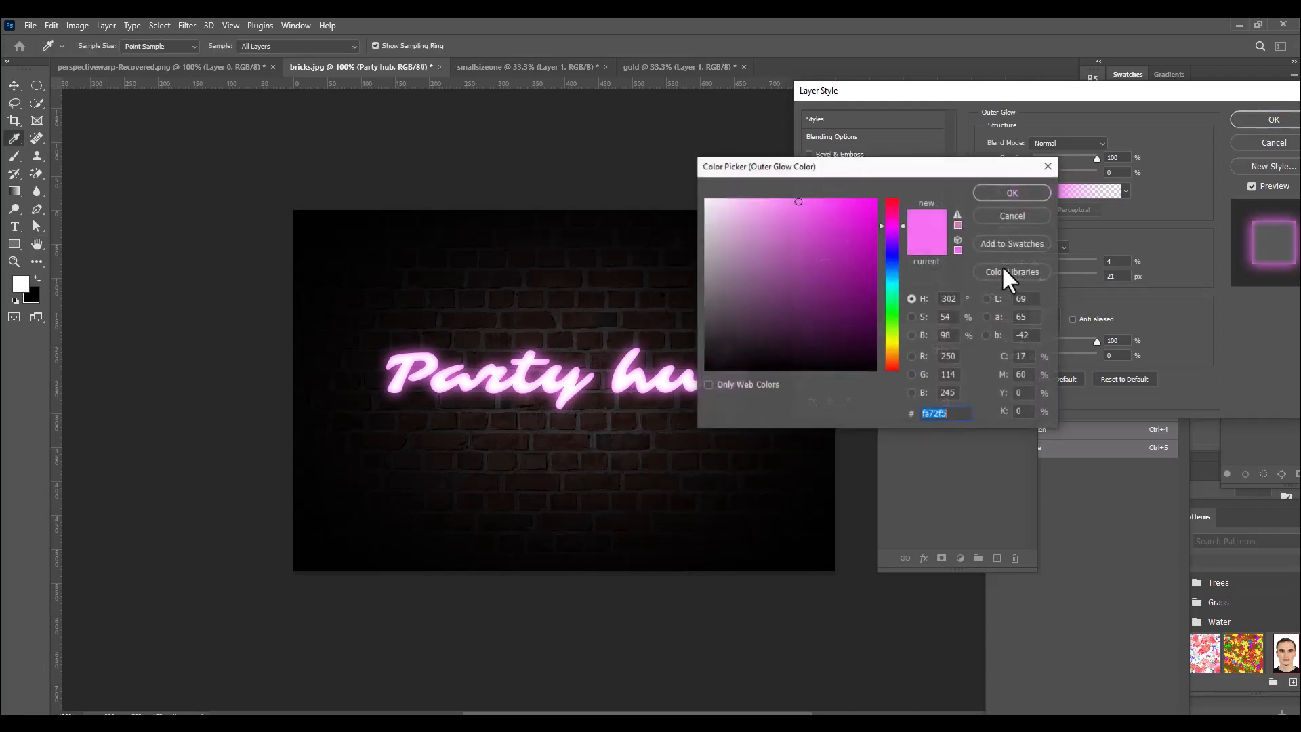
right_click(929, 416)
left_click(960, 472)
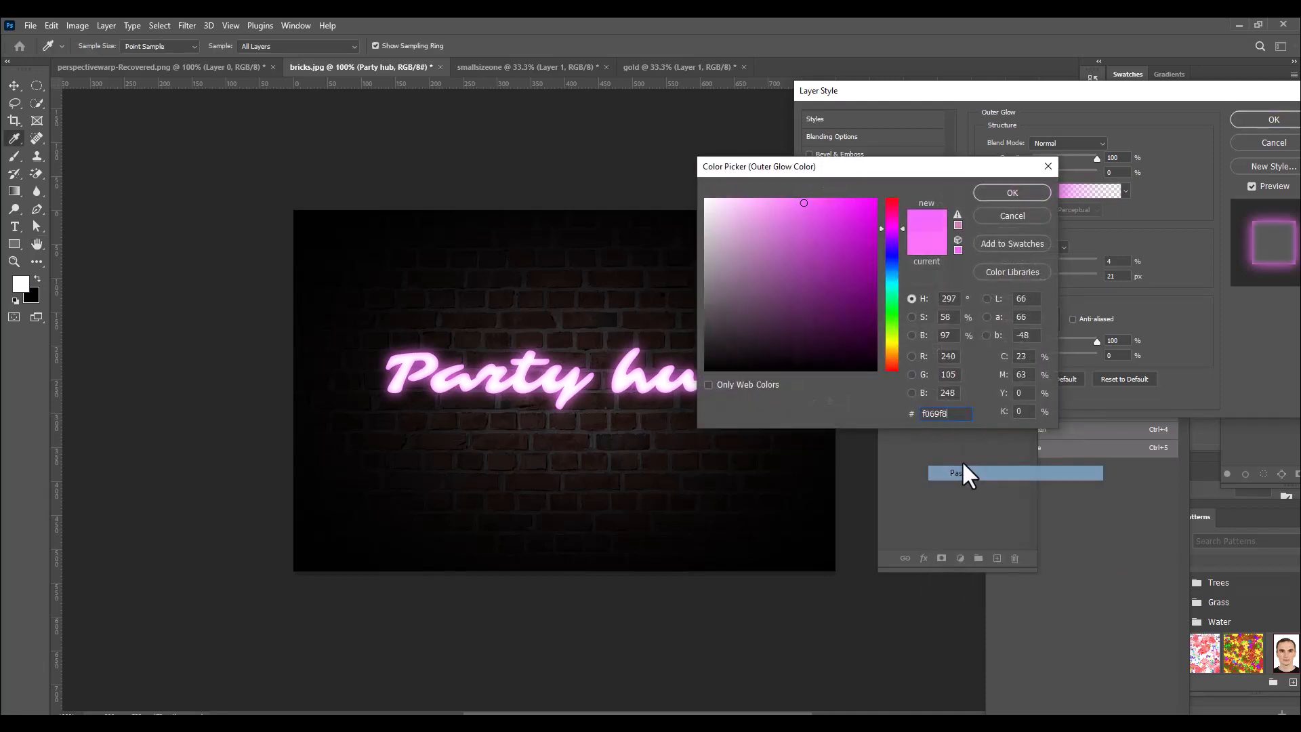
left_click(1010, 192)
left_click_drag(1036, 95, 919, 91)
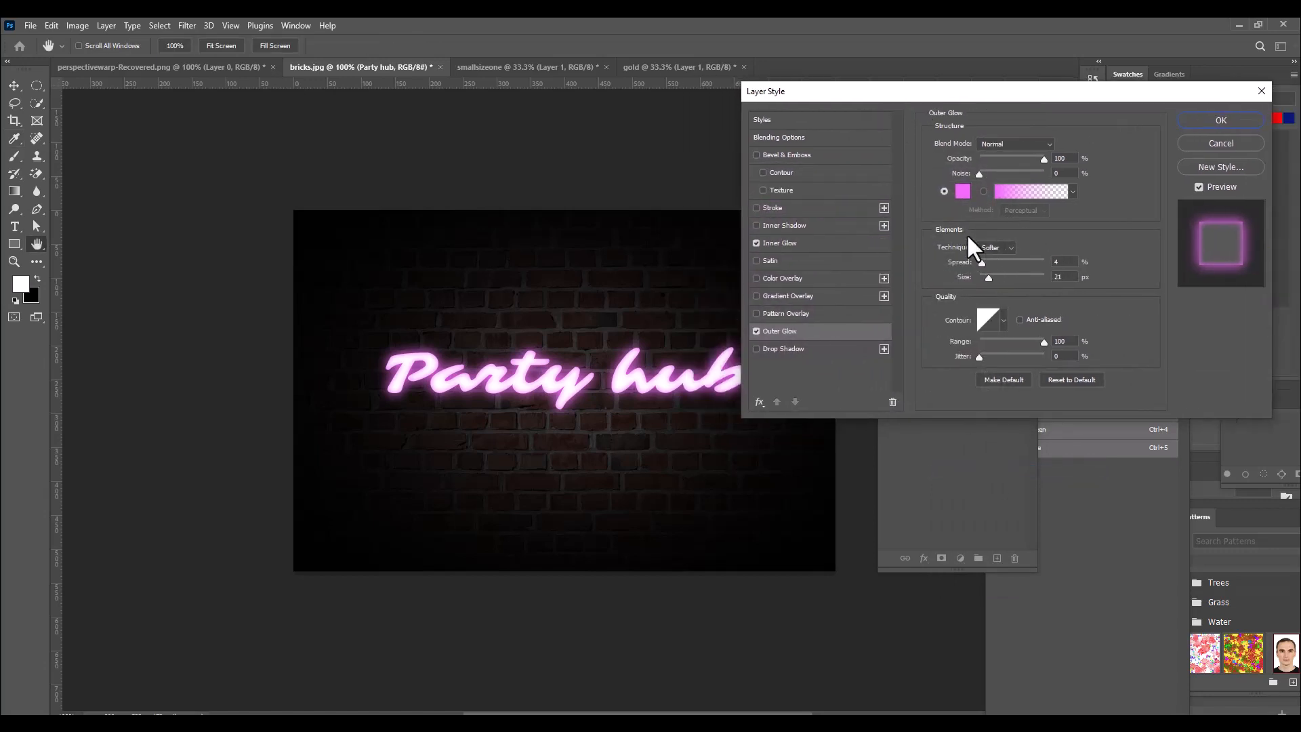
Try different Outer Glow sizes and set the size to 10 px, keeping the range at 100%.
left_click_drag(988, 276, 990, 275)
left_click_drag(987, 277, 987, 277)
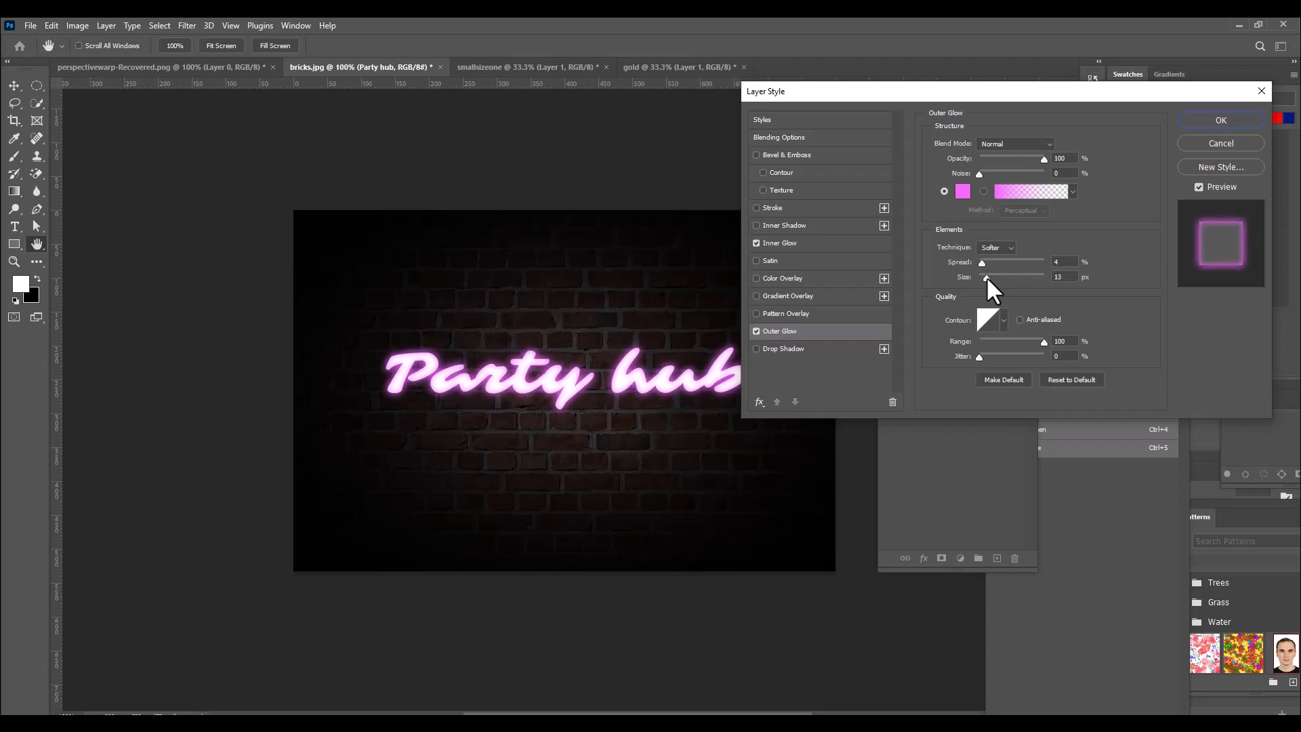
left_click_drag(987, 277, 987, 275)
type("1")
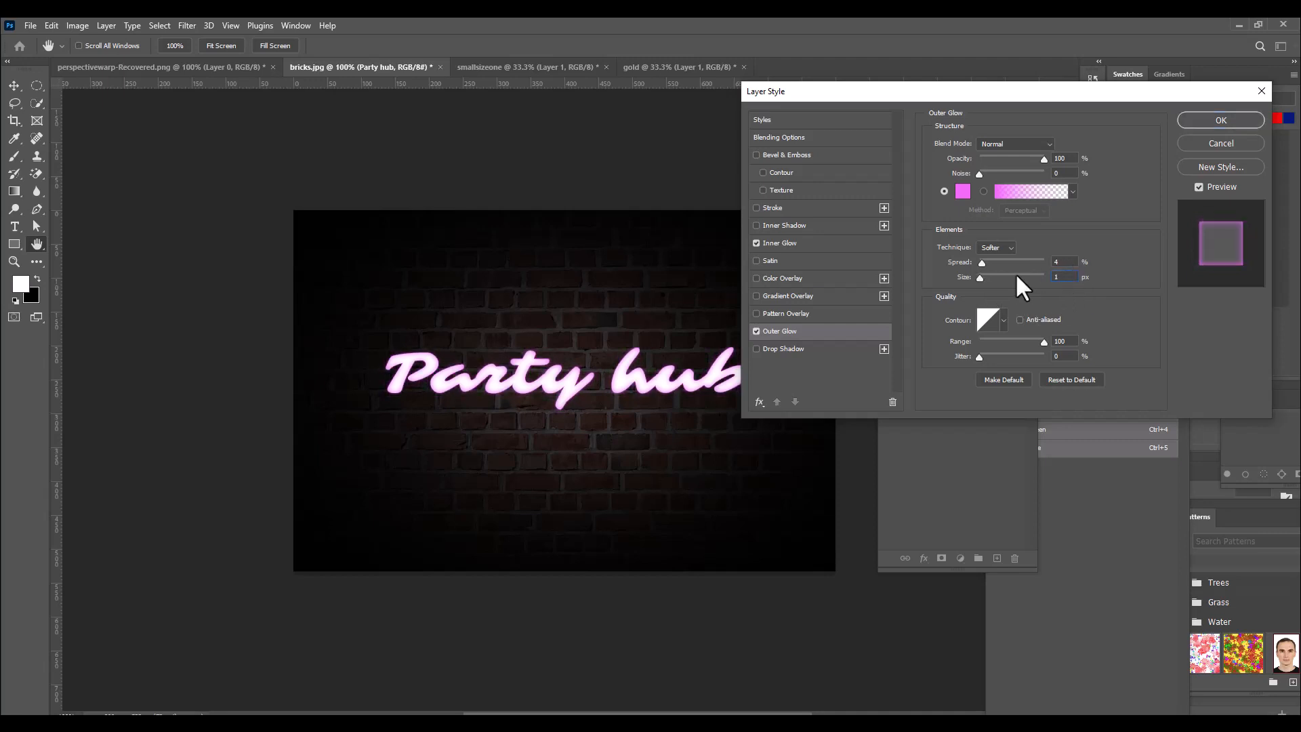
type("0")
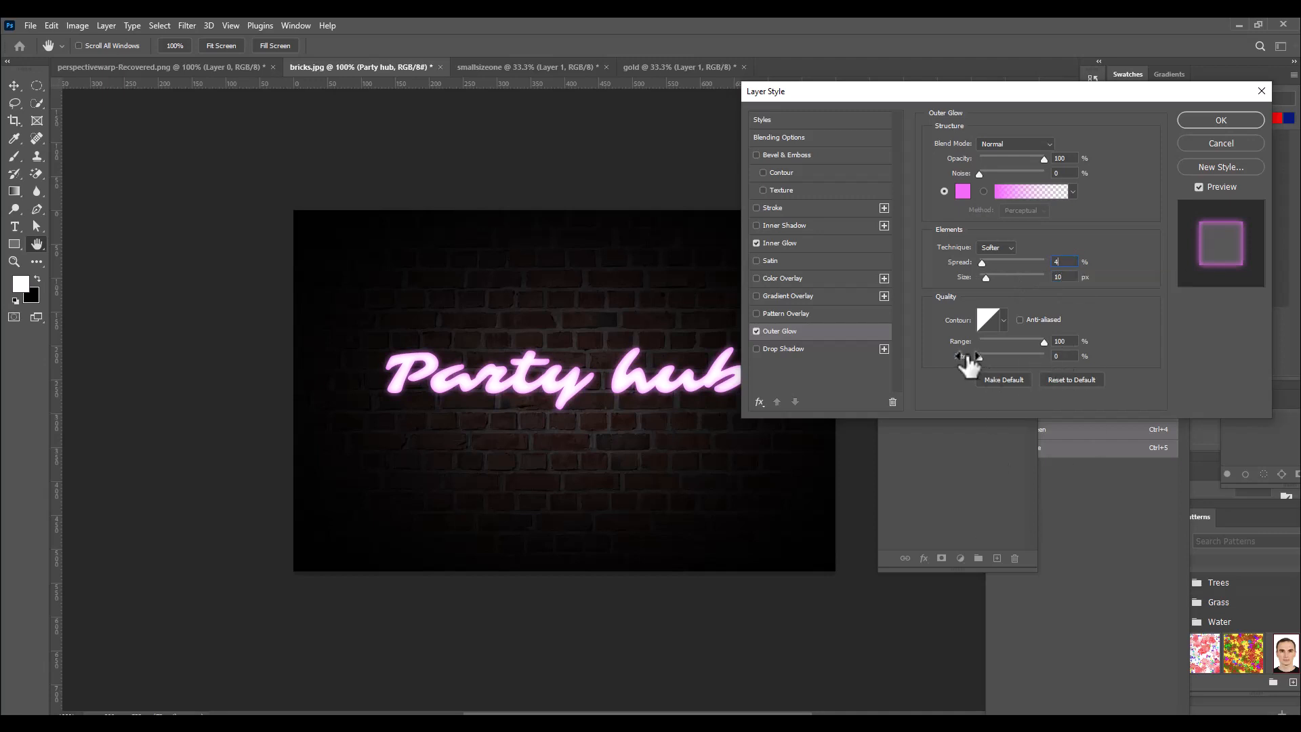
left_click(1055, 343)
left_click_drag(922, 92, 945, 89)
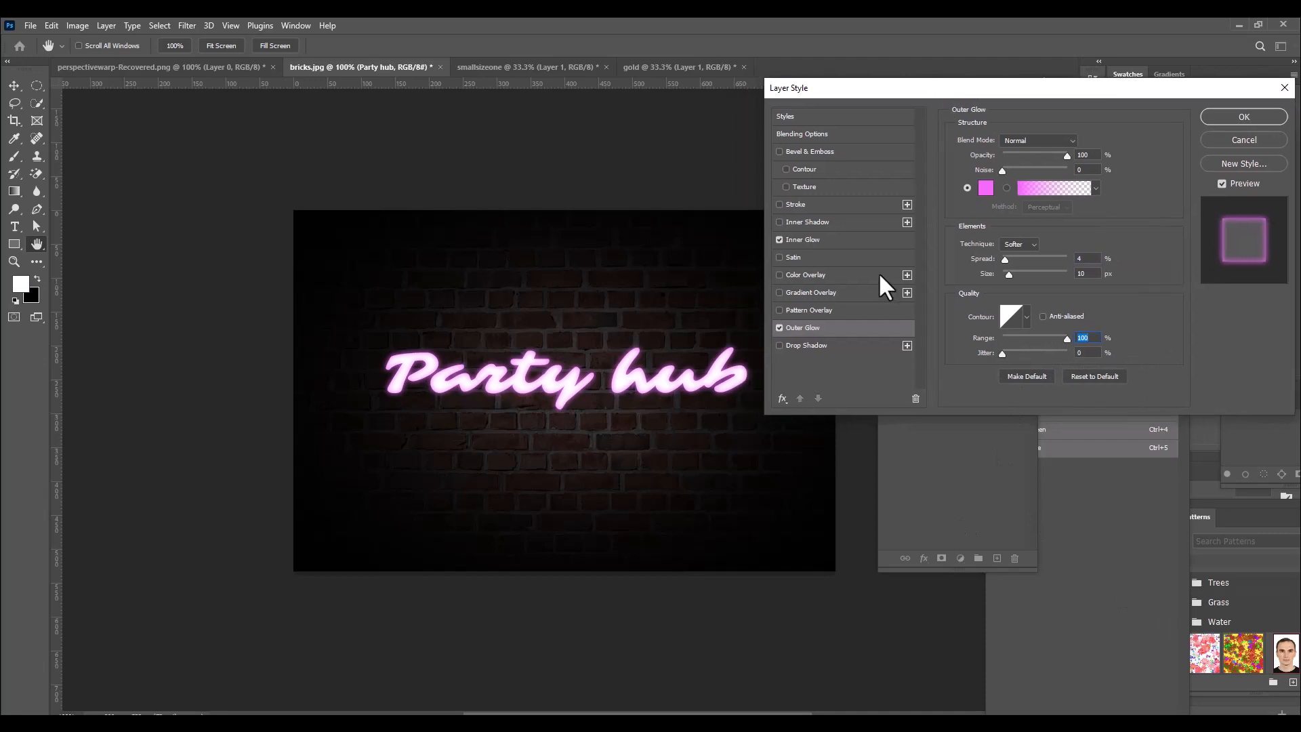
Add a Drop Shadow effect to the "Party hub" text and reset its settings to default.
left_click(811, 345)
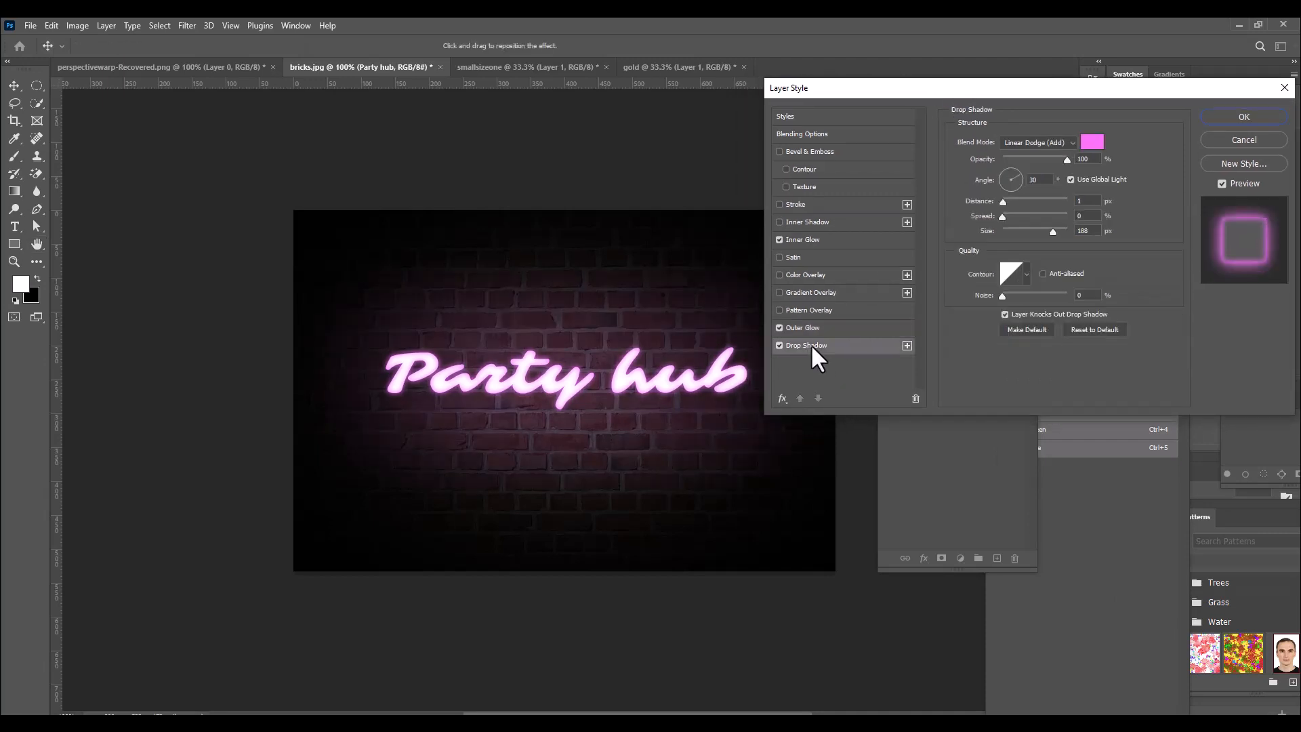
left_click(1088, 328)
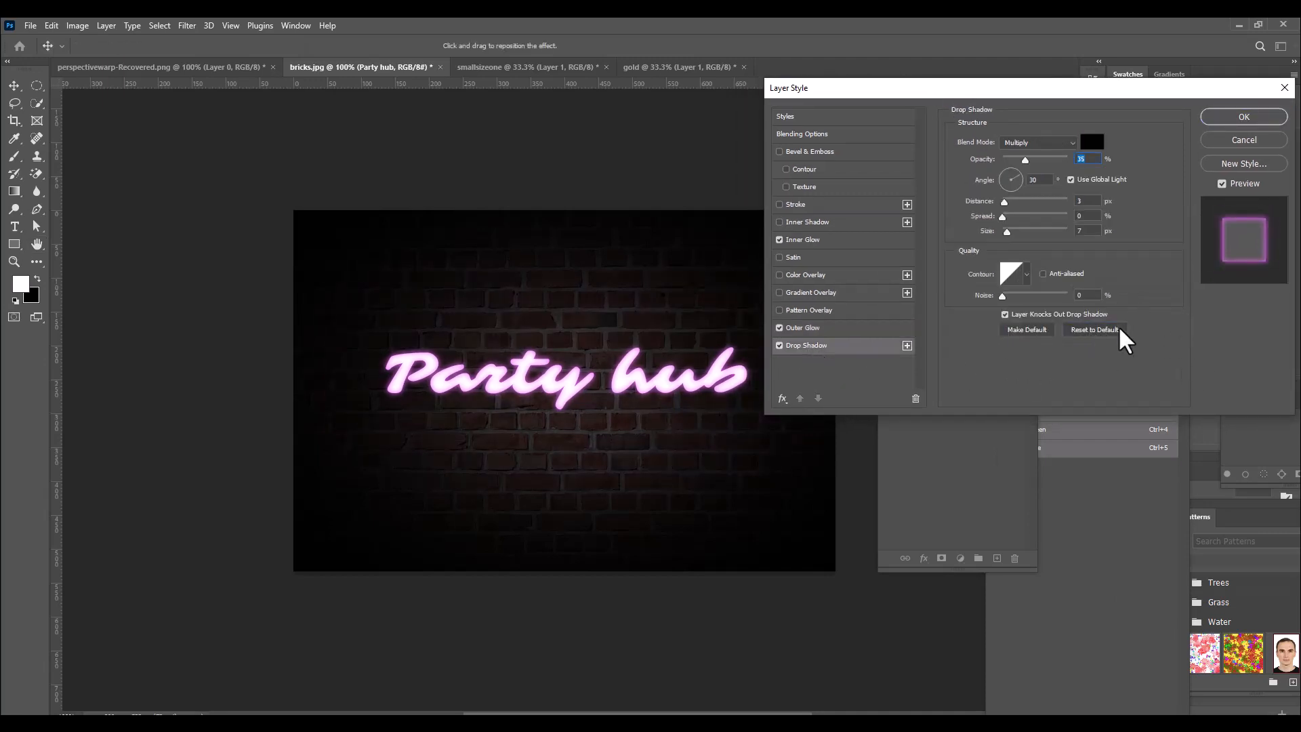
left_click_drag(1016, 88, 996, 120)
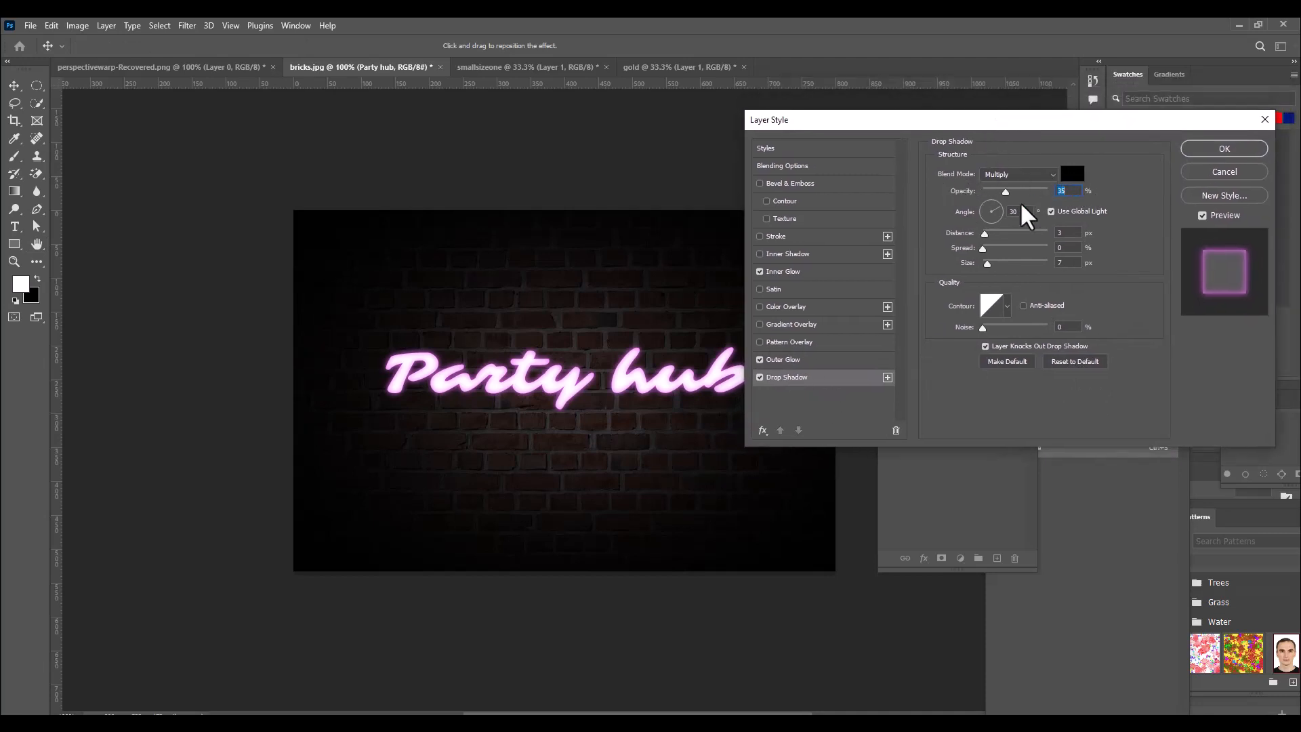
Set the Drop Shadow colour to the copied hex code f069f8 and its blend mode to Linear Dodge (Add).
left_click(1073, 176)
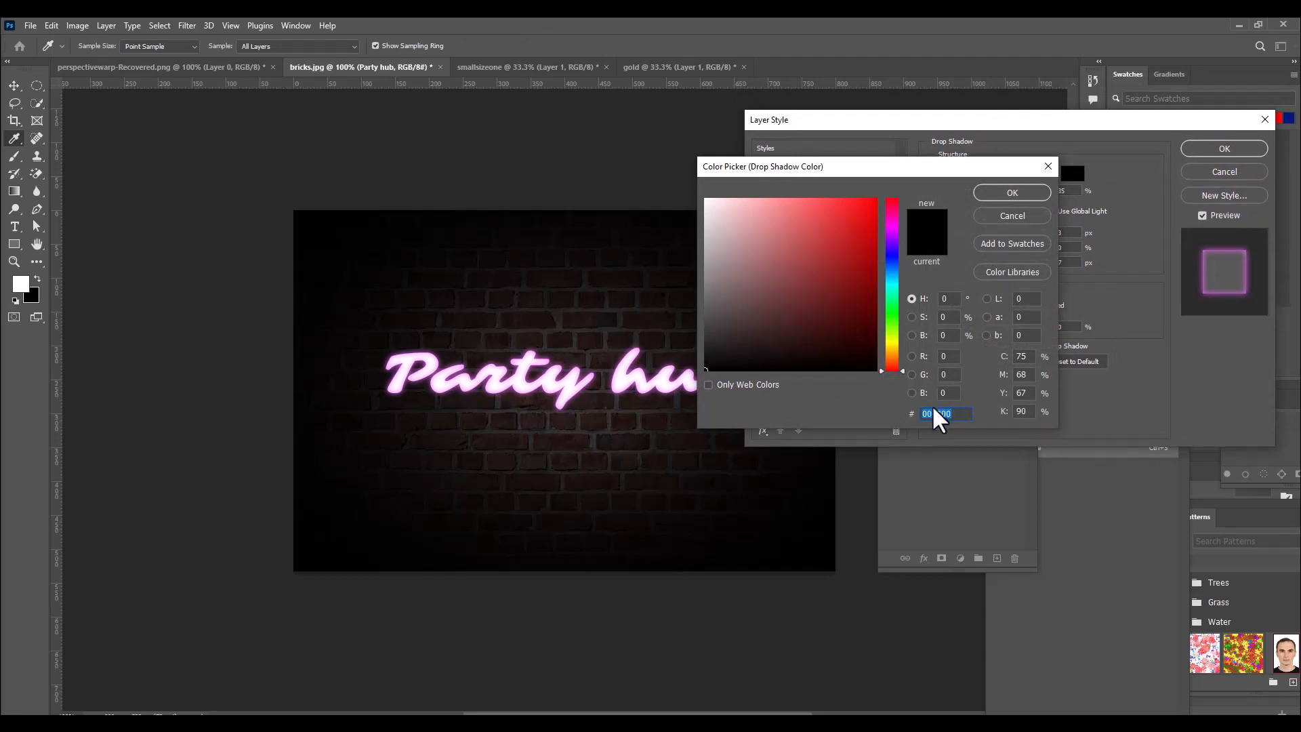
right_click(935, 413)
left_click(964, 471)
left_click(1012, 194)
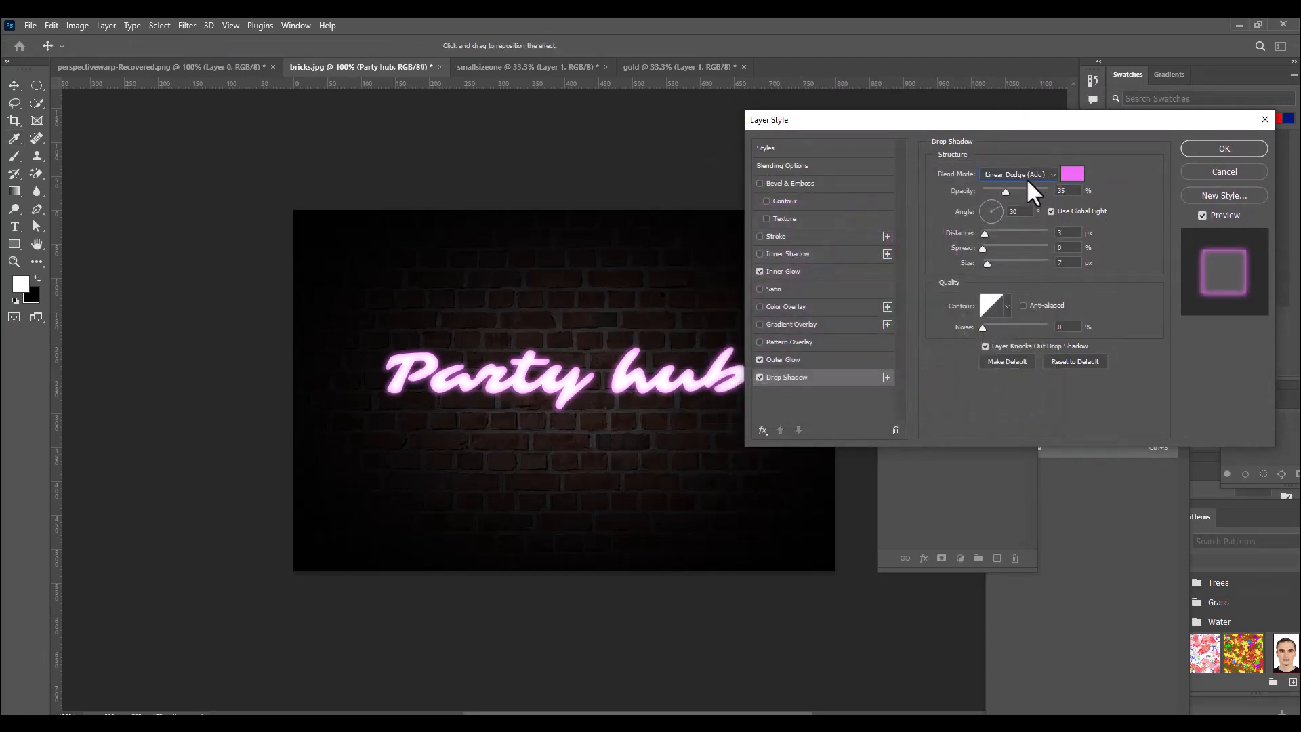
Set the Drop Shadow opacity to 100% and distance to 1 px, keeping the spread at 0%.
left_click_drag(1006, 193, 1096, 203)
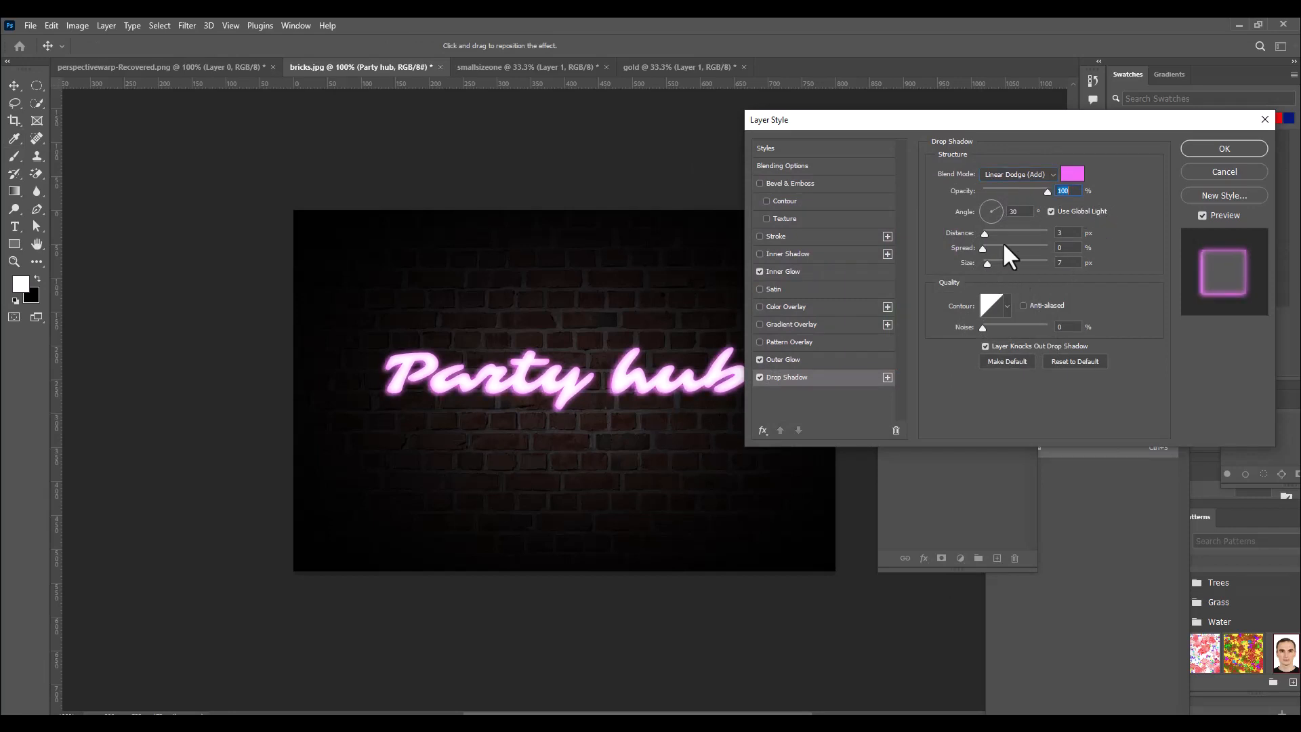
left_click_drag(985, 234, 983, 234)
left_click(1074, 249)
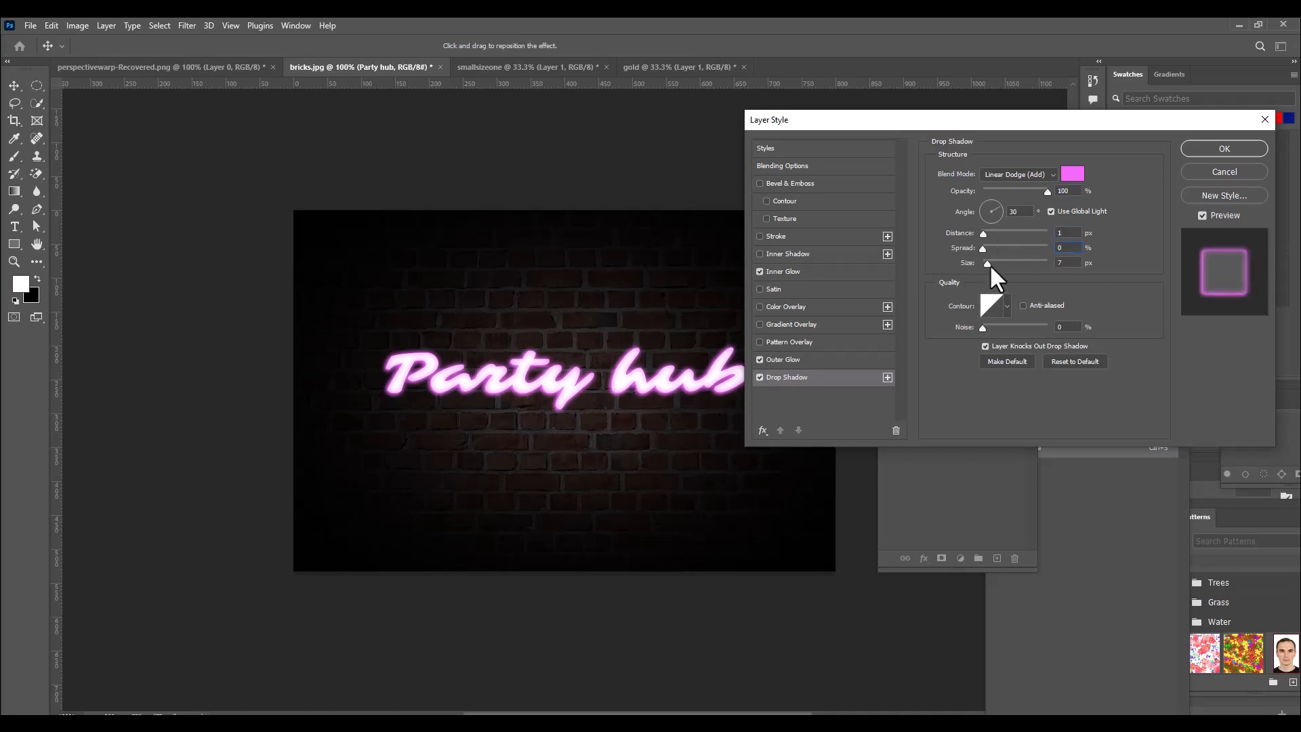
Enlarge the Drop Shadow size to about 130 px and apply the layer style to the text.
left_click_drag(986, 262, 1015, 264)
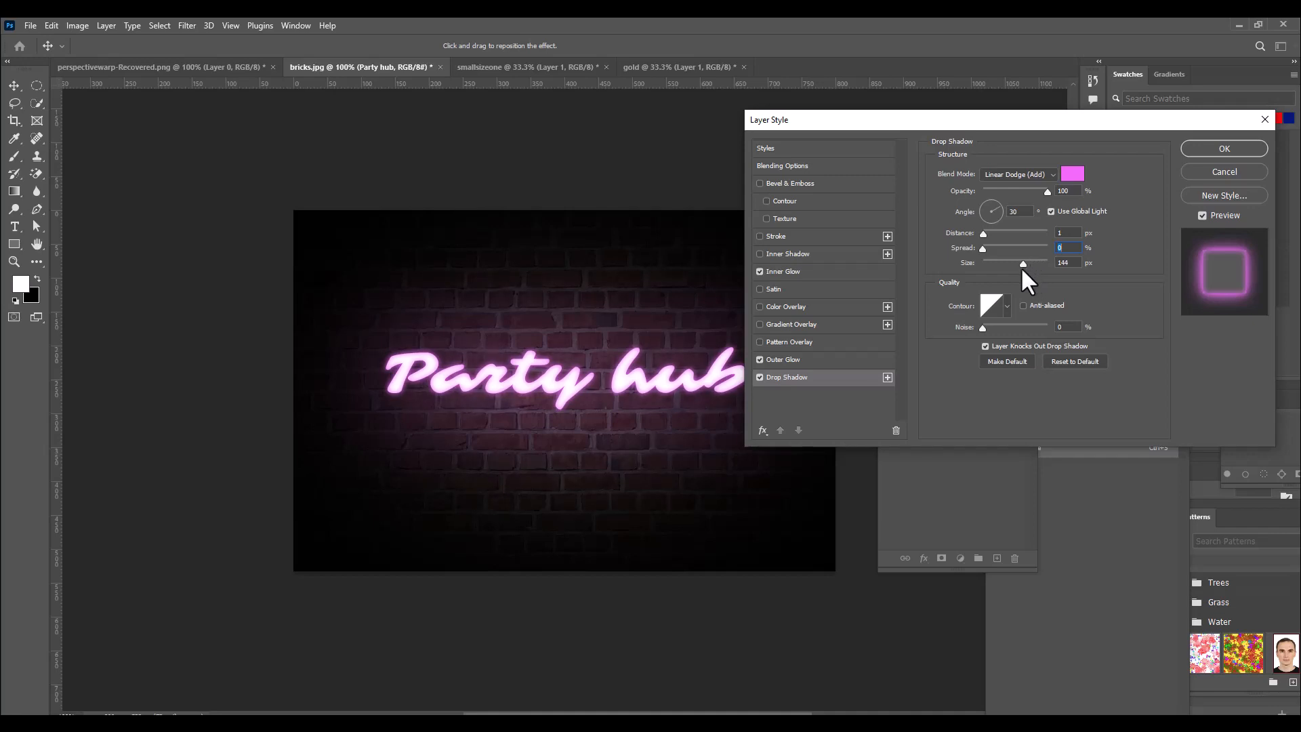
key("Tab")
left_click_drag(1021, 263, 1020, 263)
mouse_move(901, 117)
left_mouse_down()
mouse_move(851, 122)
mouse_move(878, 119)
mouse_move(909, 140)
left_mouse_up()
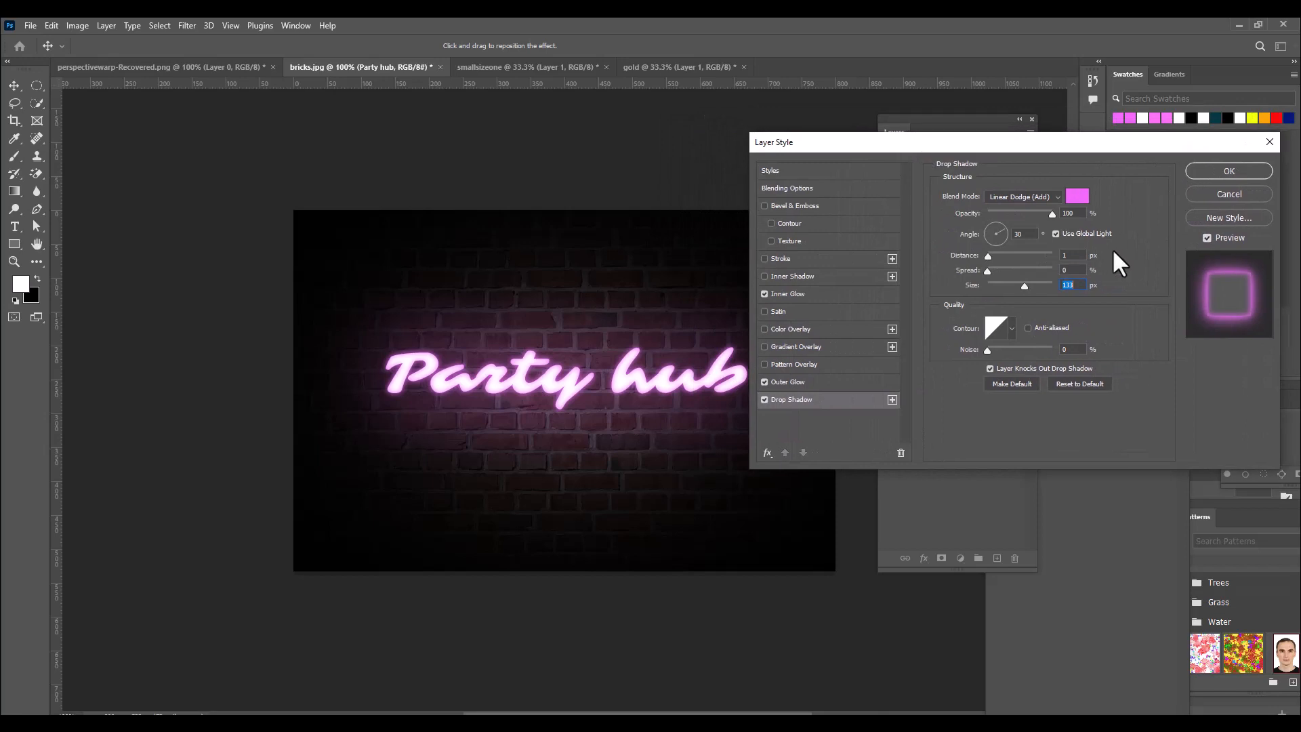
left_click_drag(999, 145, 887, 161)
left_click(1132, 187)
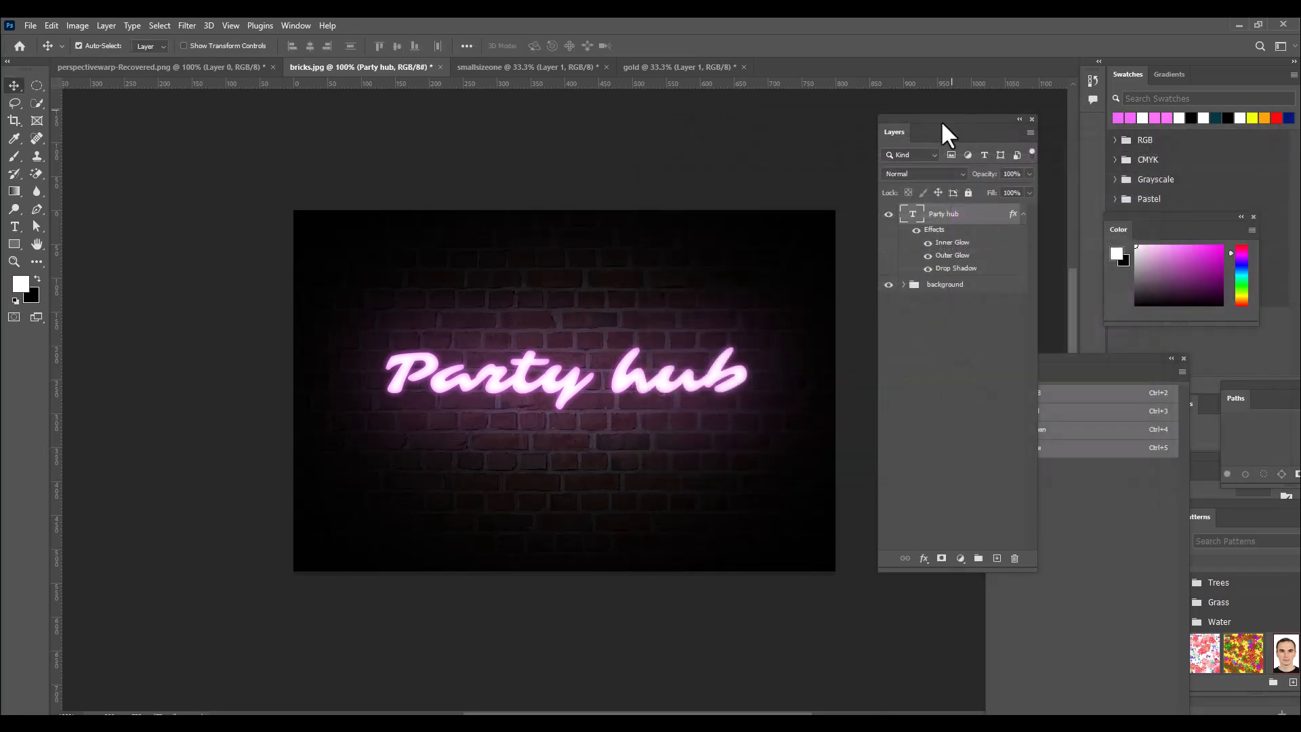
Create a new layer above the "Party hub" text and set its blend mode to Linear Dodge (Add).
left_click_drag(941, 120, 949, 117)
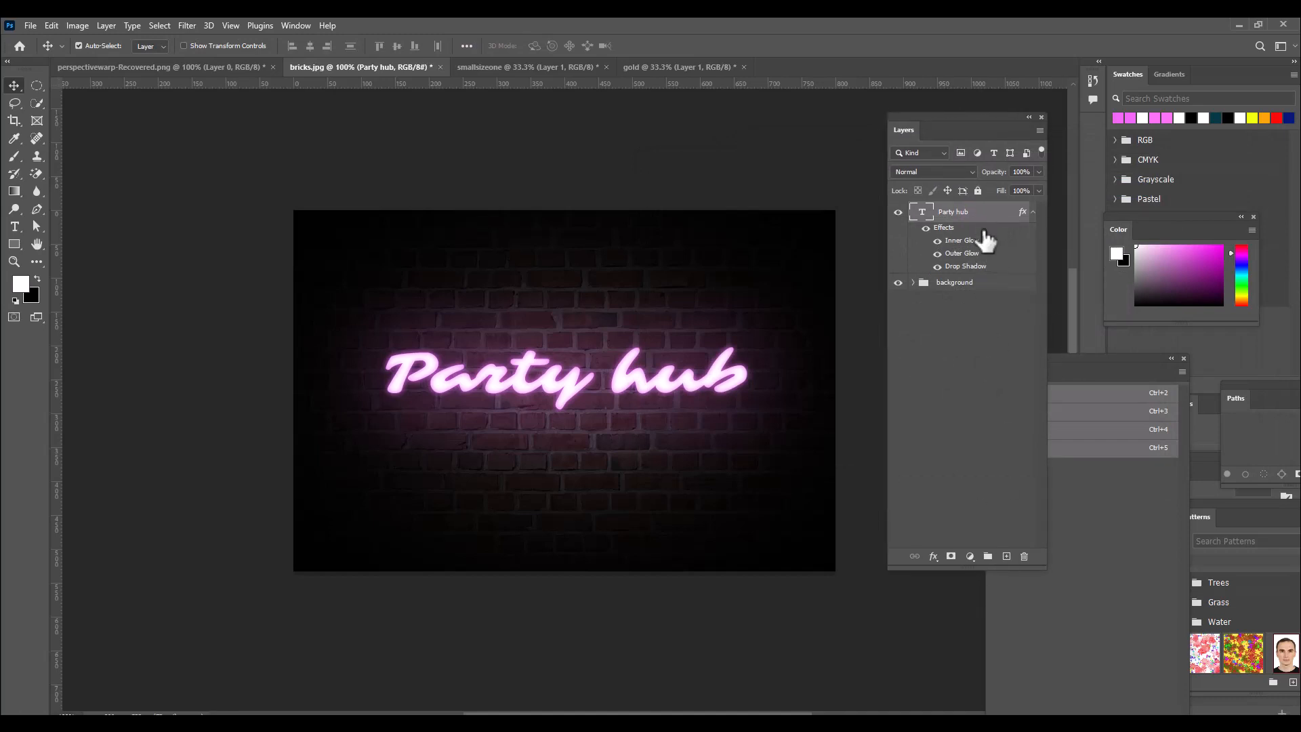
left_click(1006, 557)
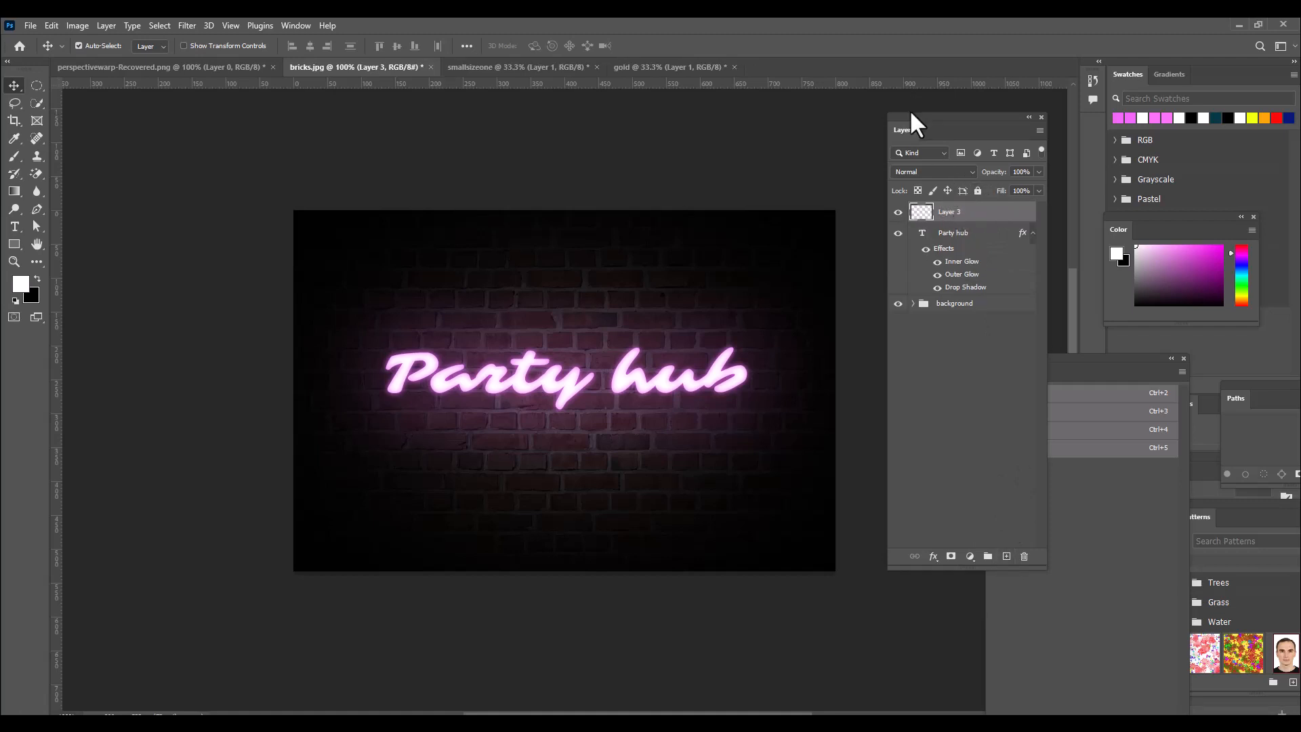
left_click(938, 170)
left_click(947, 316)
Set the foreground colour to the copied hex code f069f8.
left_click(23, 285)
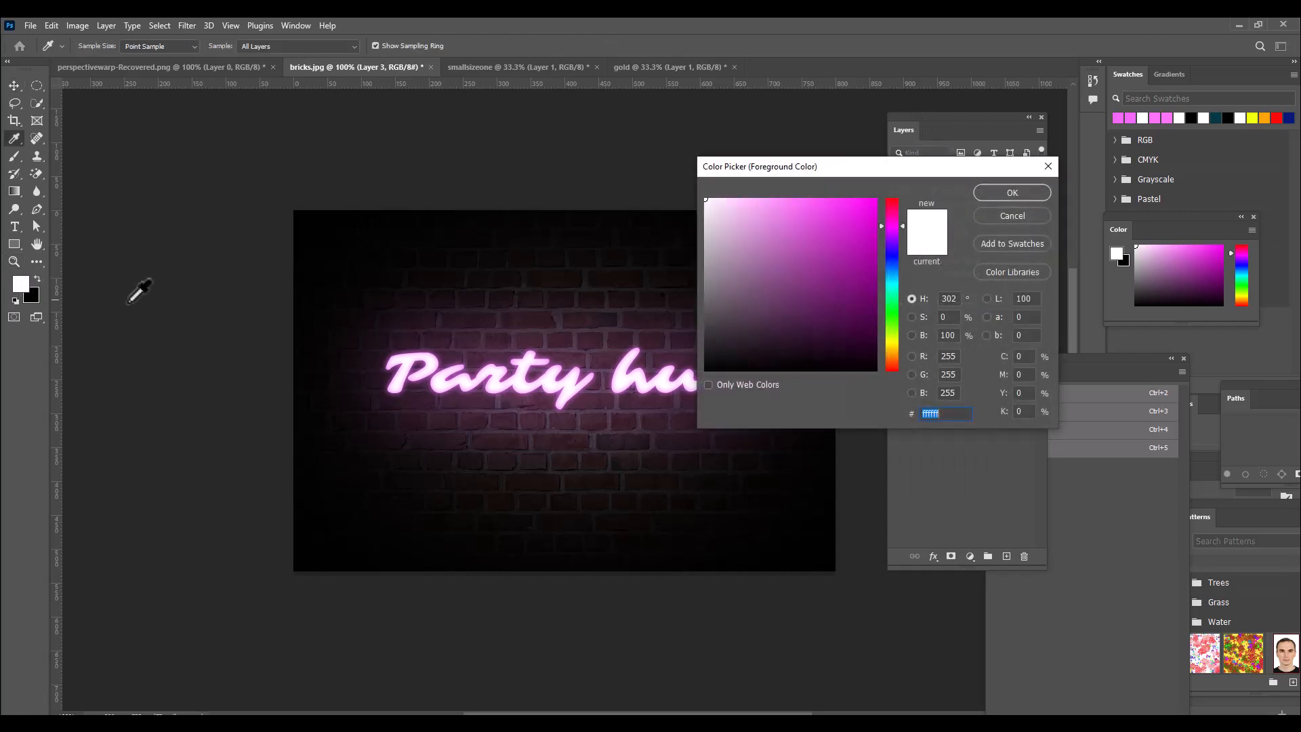
left_click_drag(819, 160, 744, 175)
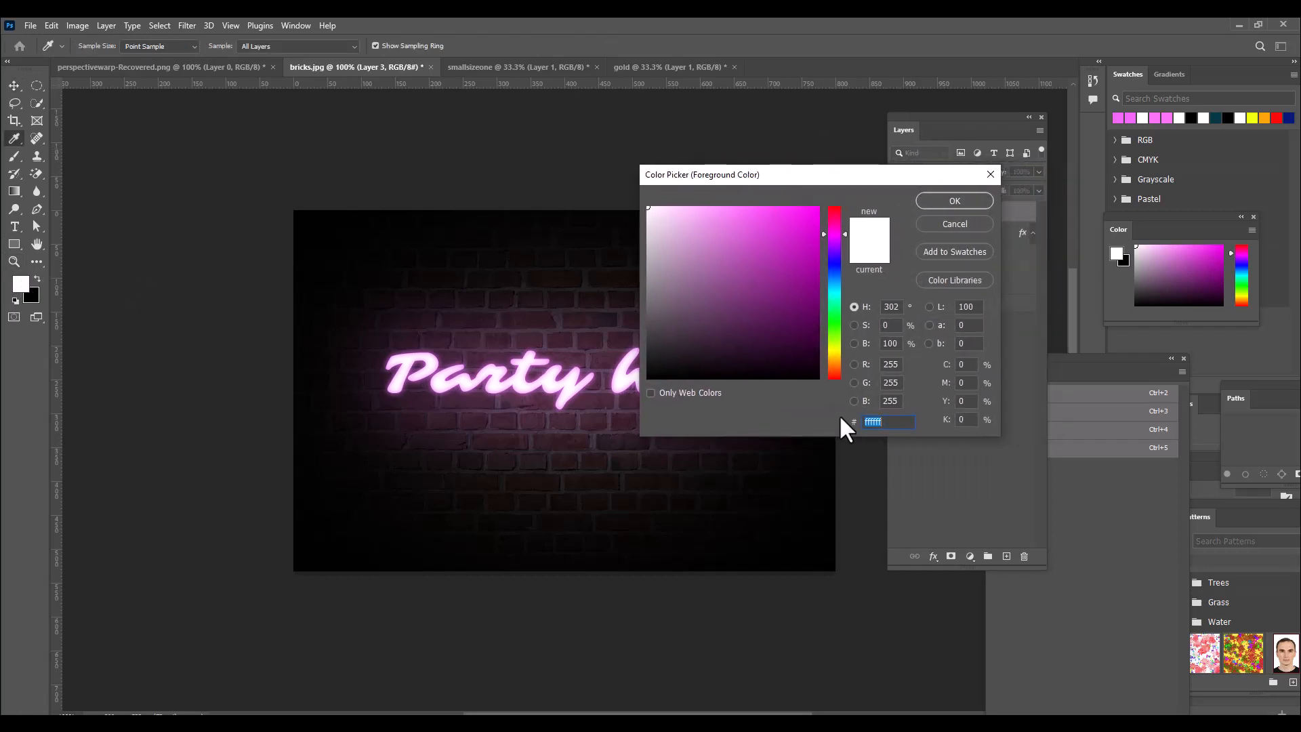
right_click(876, 422)
left_click(894, 482)
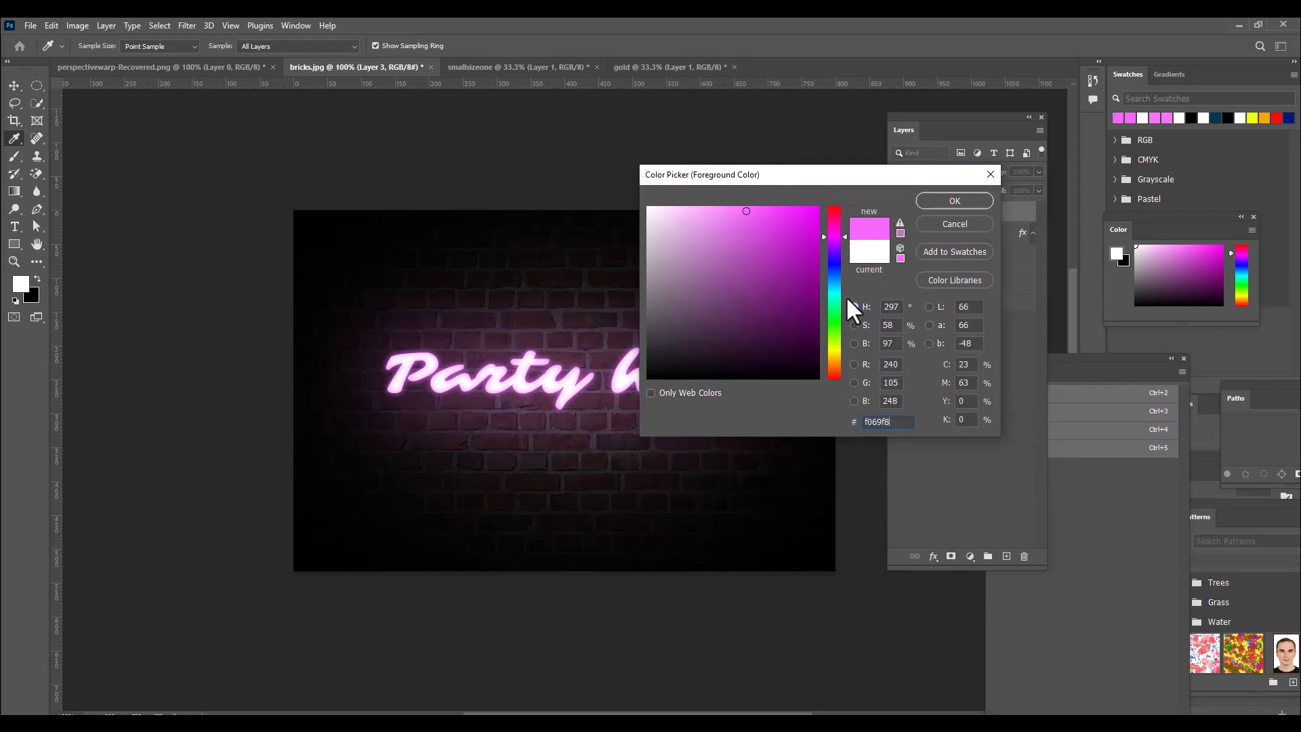
left_click(956, 202)
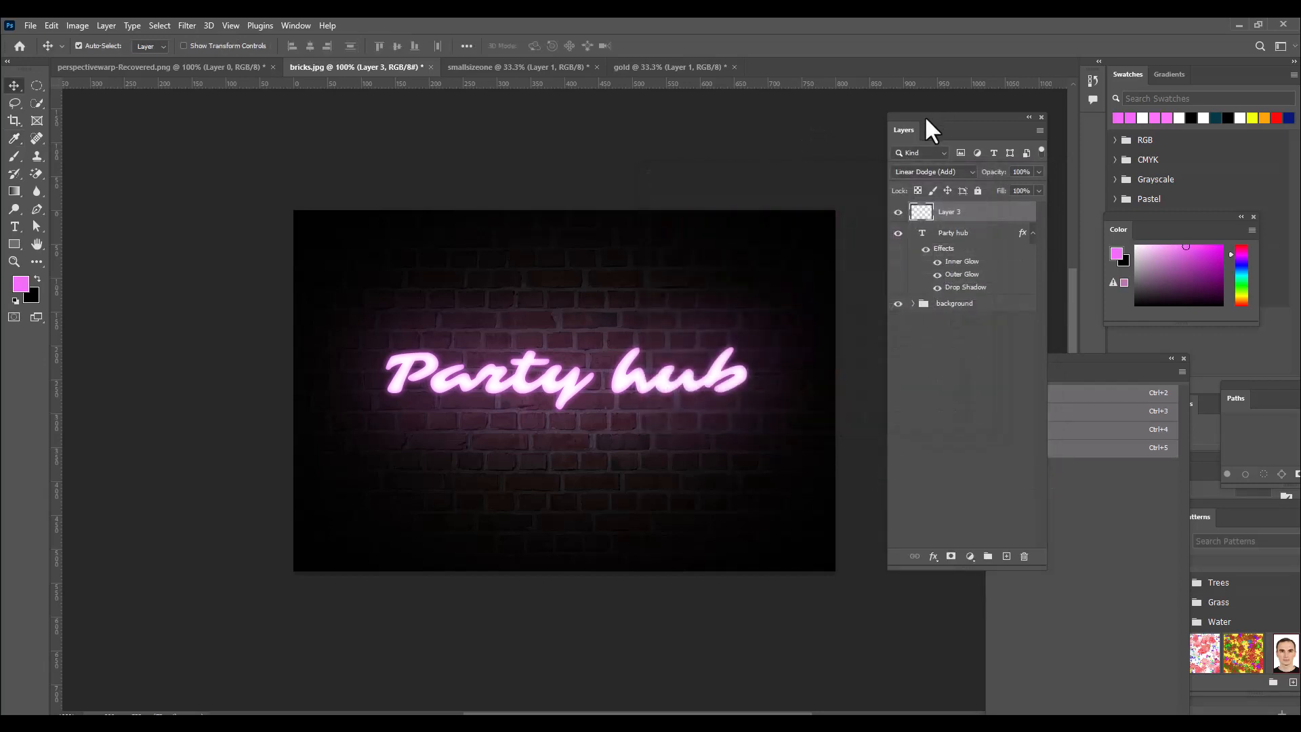
Choose the Brush tool with a soft round 800 px tip at 0% hardness and reduce its flow to 16%.
left_click_drag(14, 156, 67, 159)
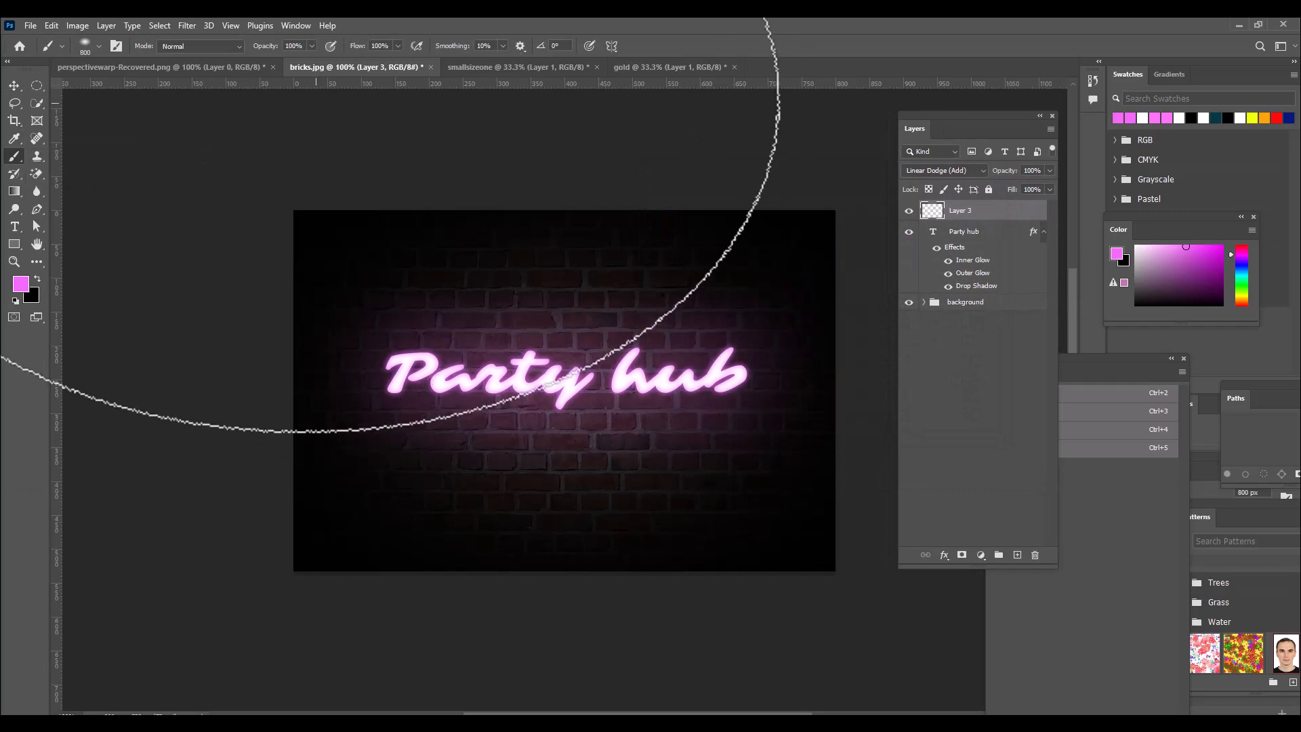
left_click(85, 45)
left_click(37, 176)
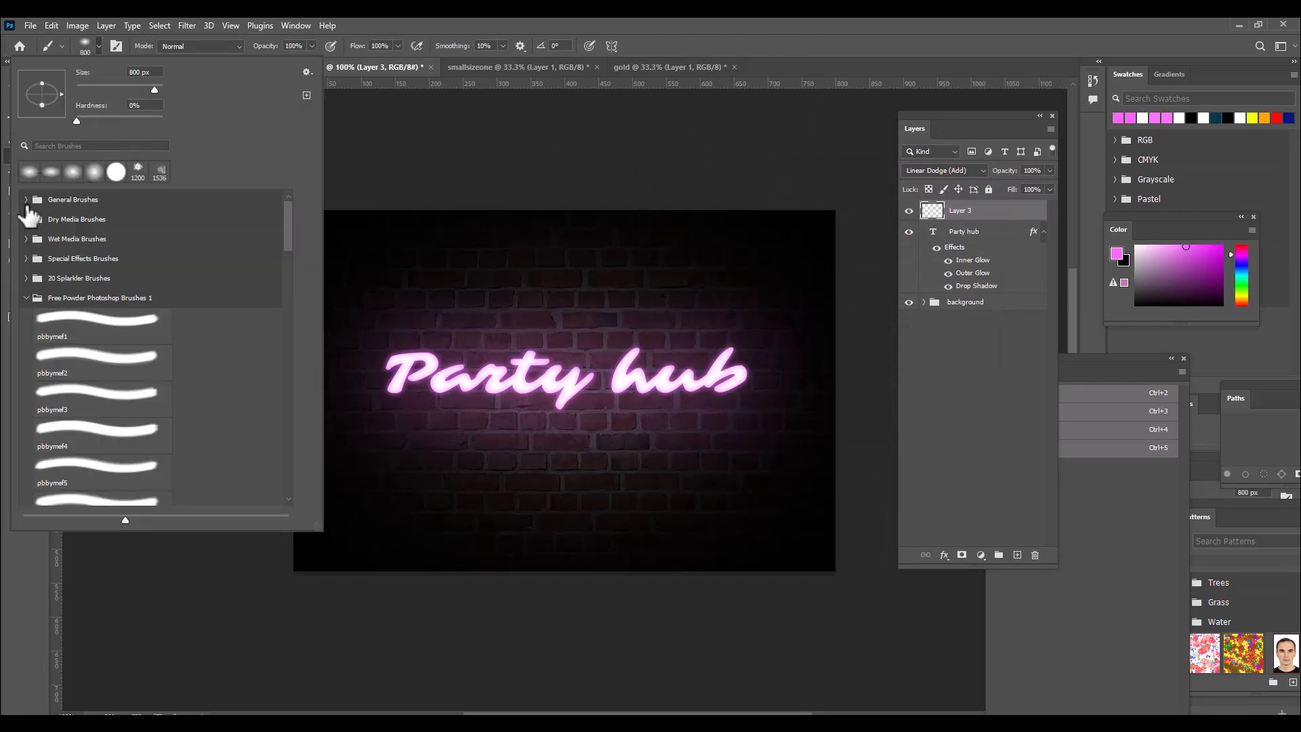
left_click(27, 199)
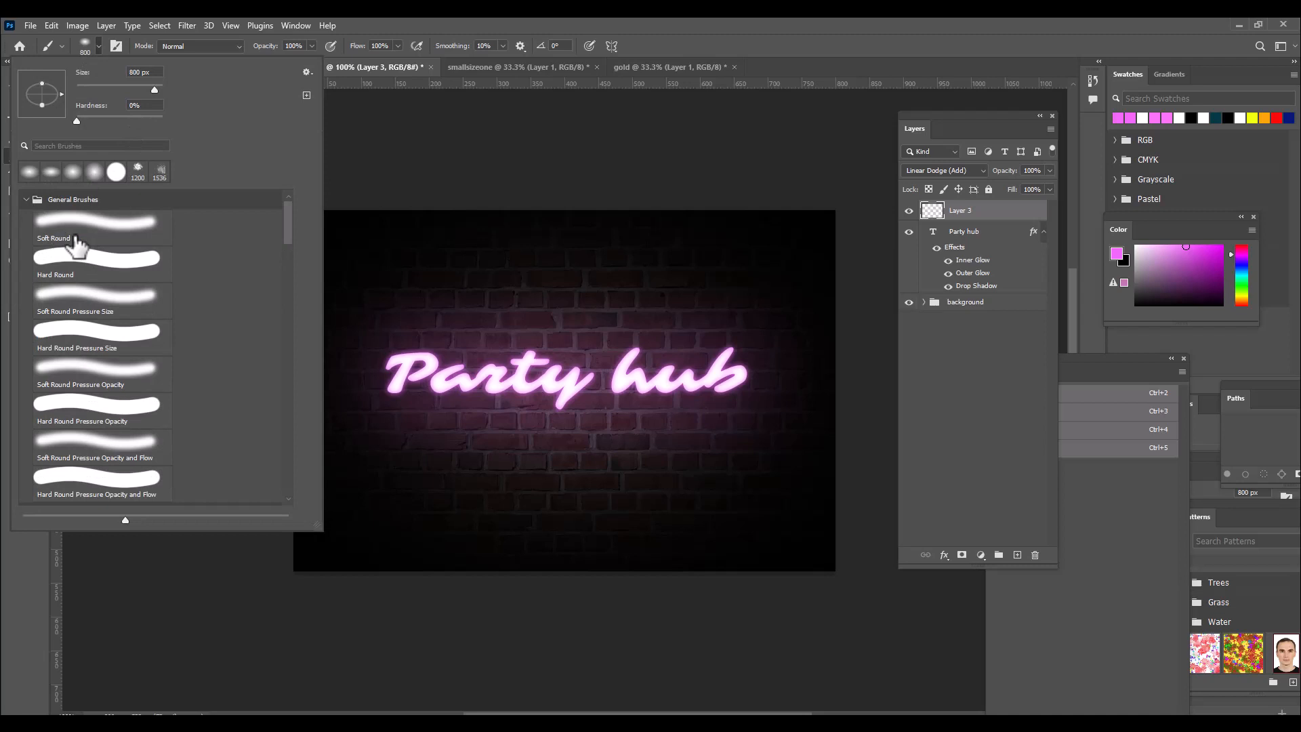
left_click(685, 26)
left_click(398, 46)
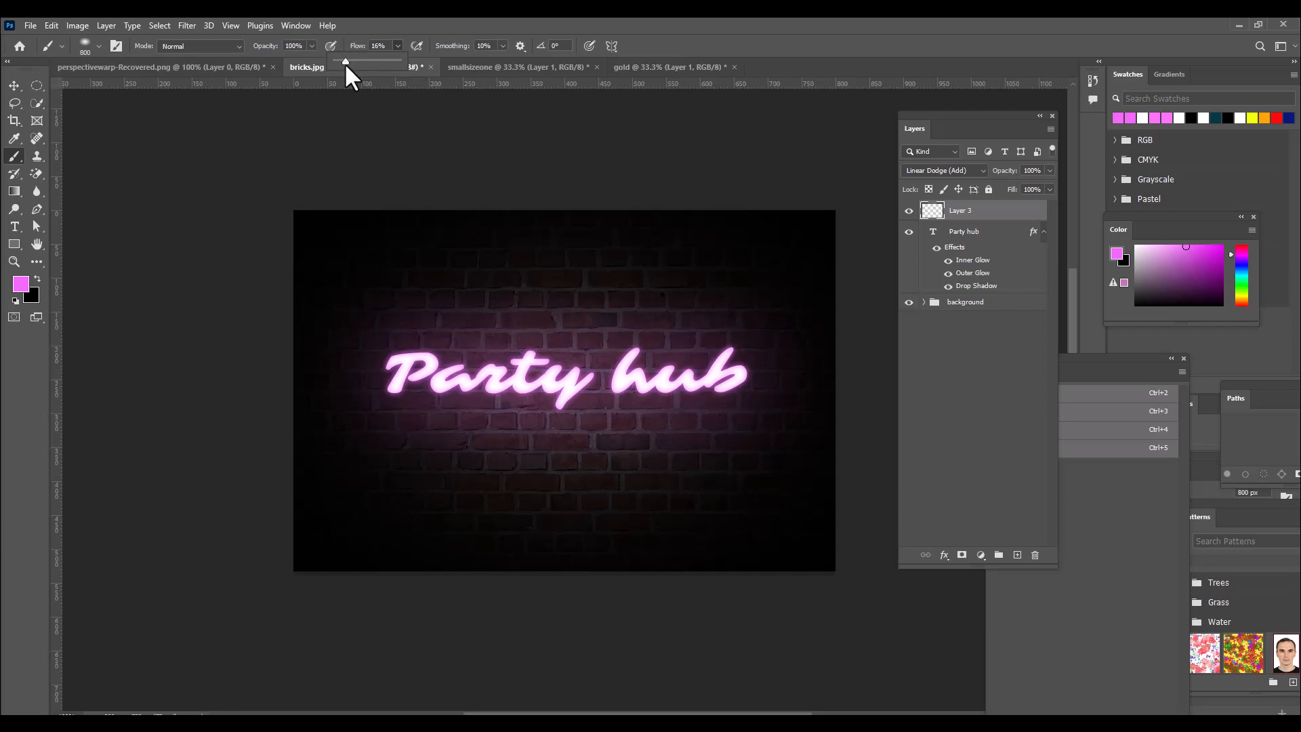
left_click(496, 18)
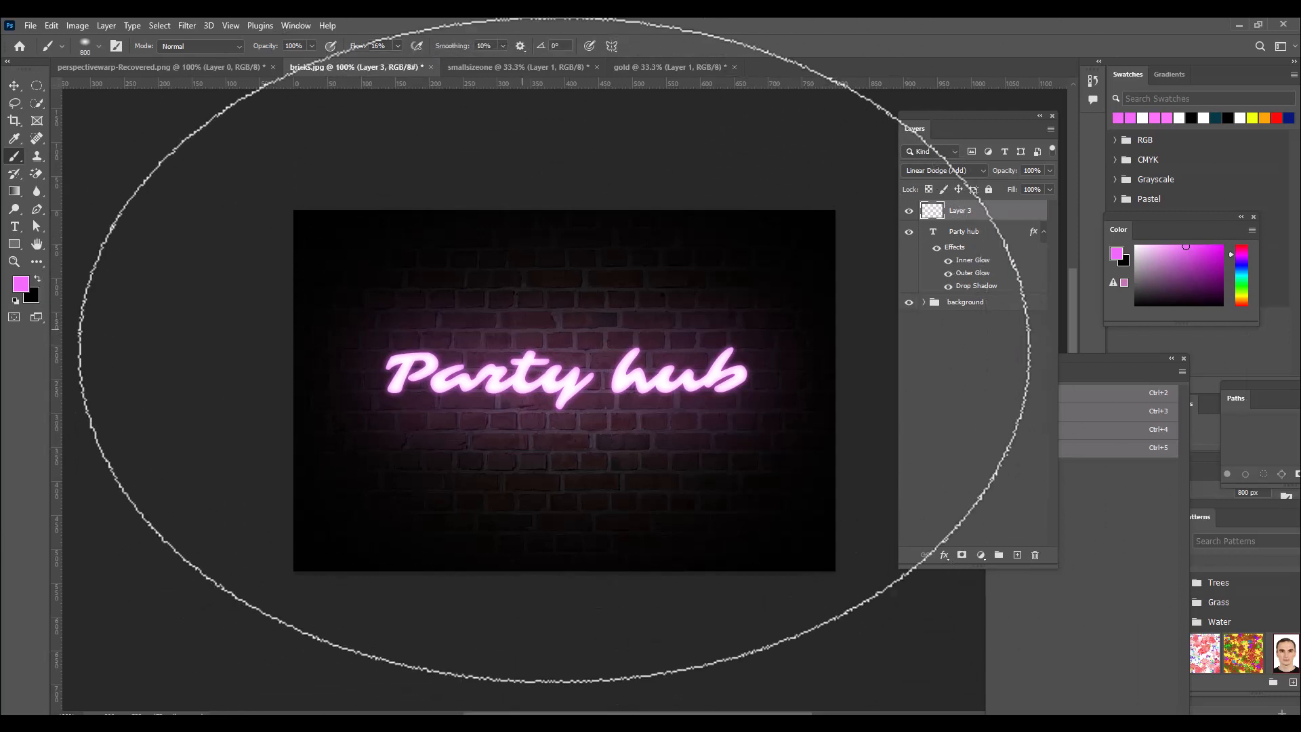
Try a single large pink brush dab centred over the text on the new layer, and undo it.
key("bracketright")
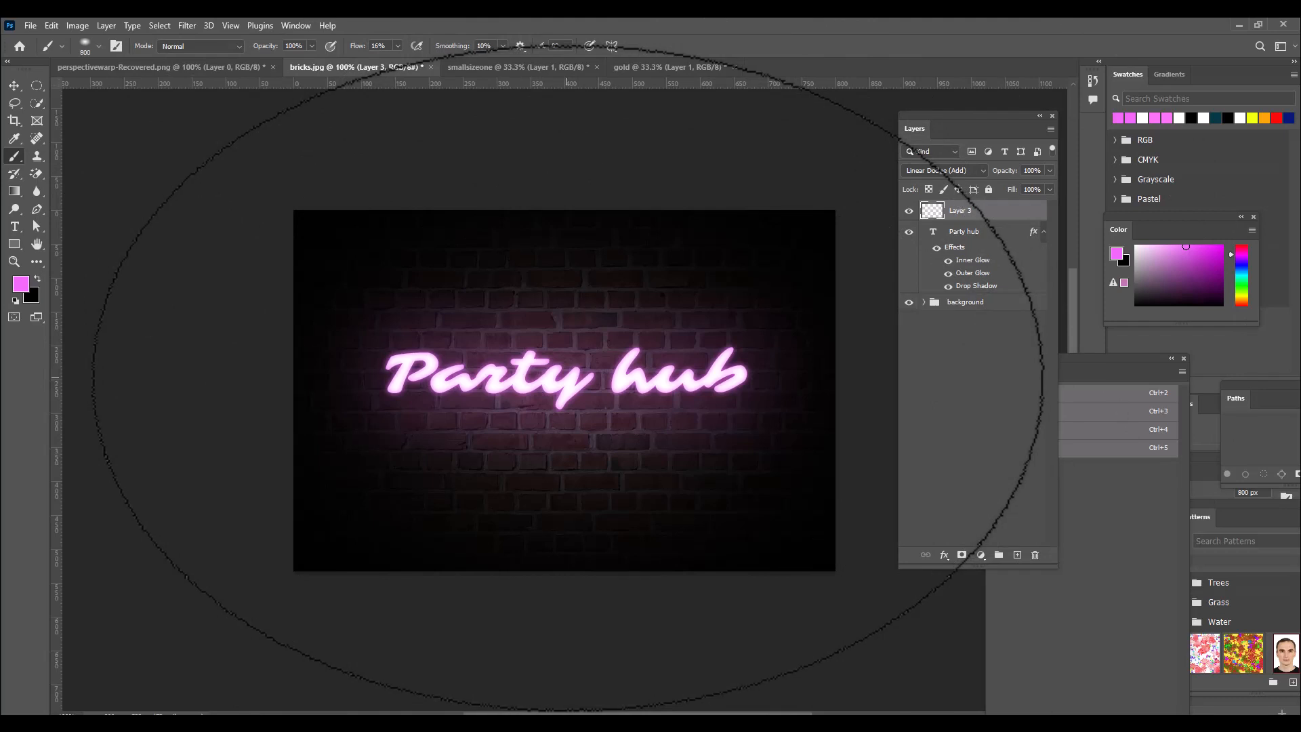
key("bracketright")
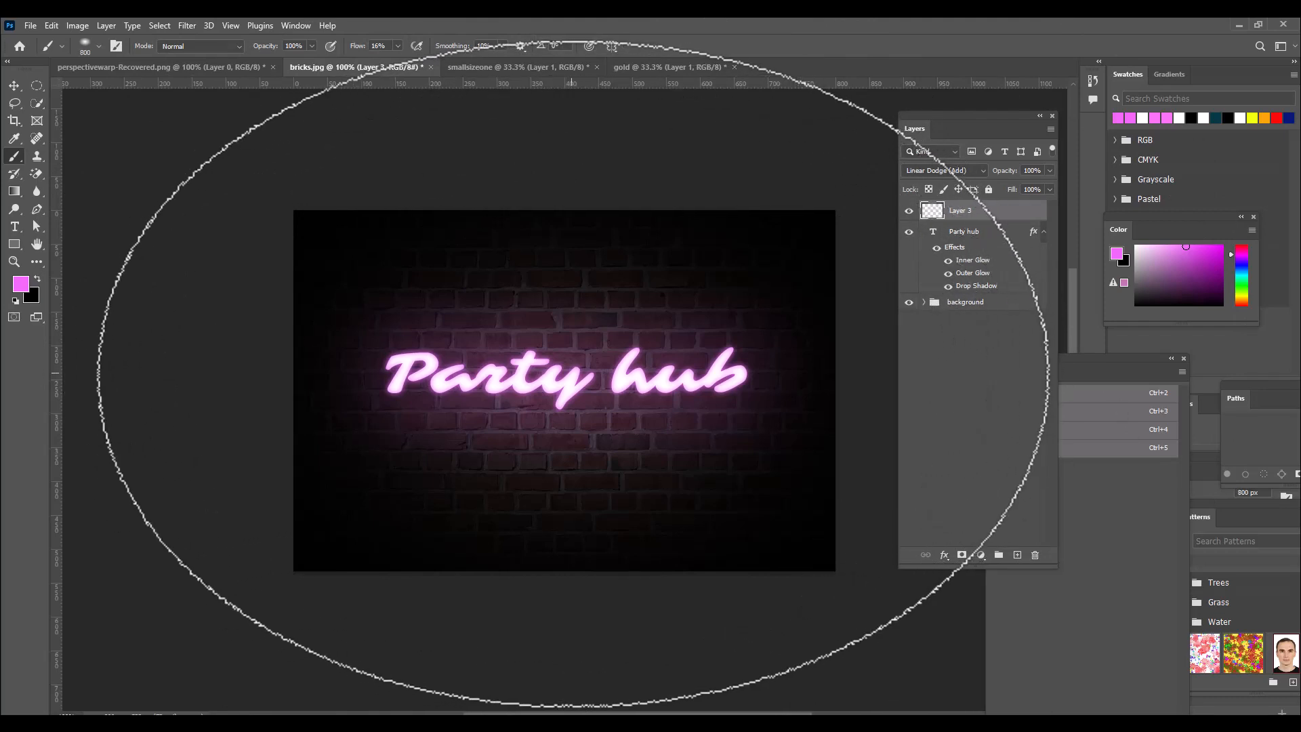
left_click(573, 375)
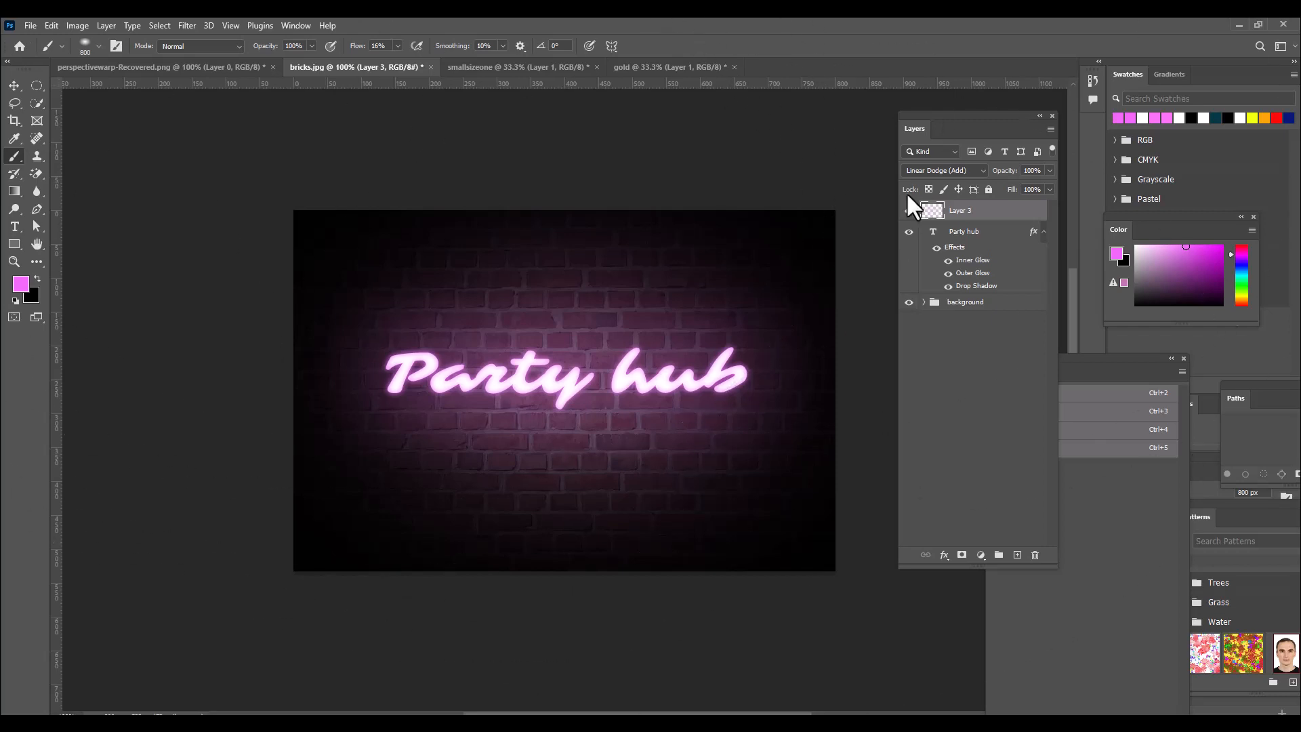
key("ctrl+z")
Reduce the brush flow to 8%.
left_click(397, 46)
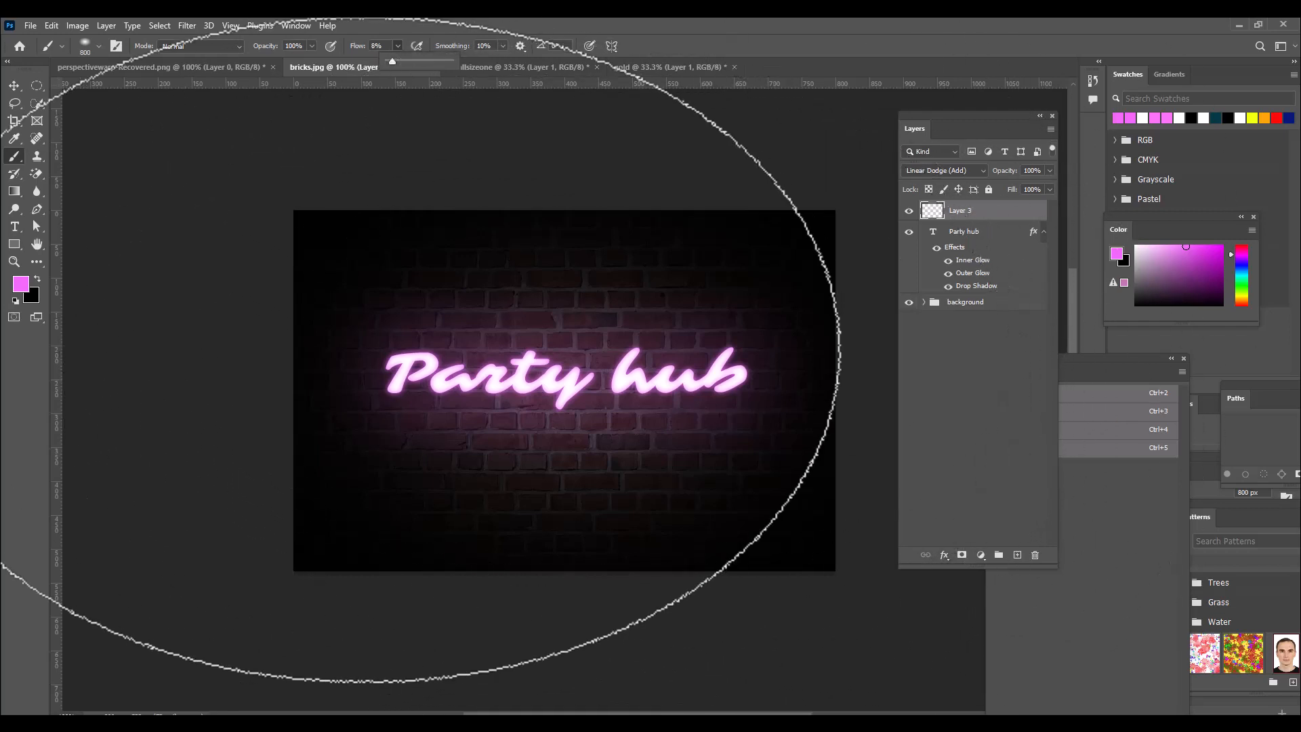
Set the size of the Party hub text's Drop Shadow to 50 px.
left_click(980, 288)
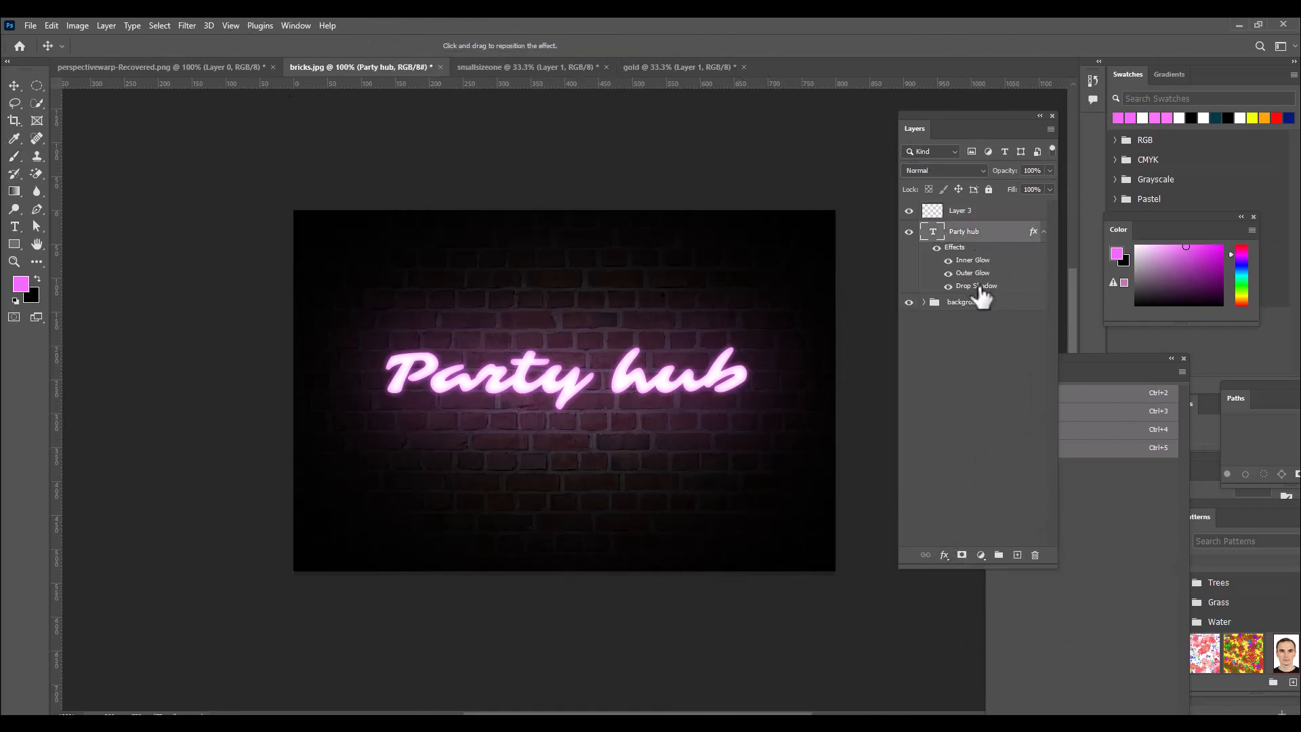
double_click(980, 288)
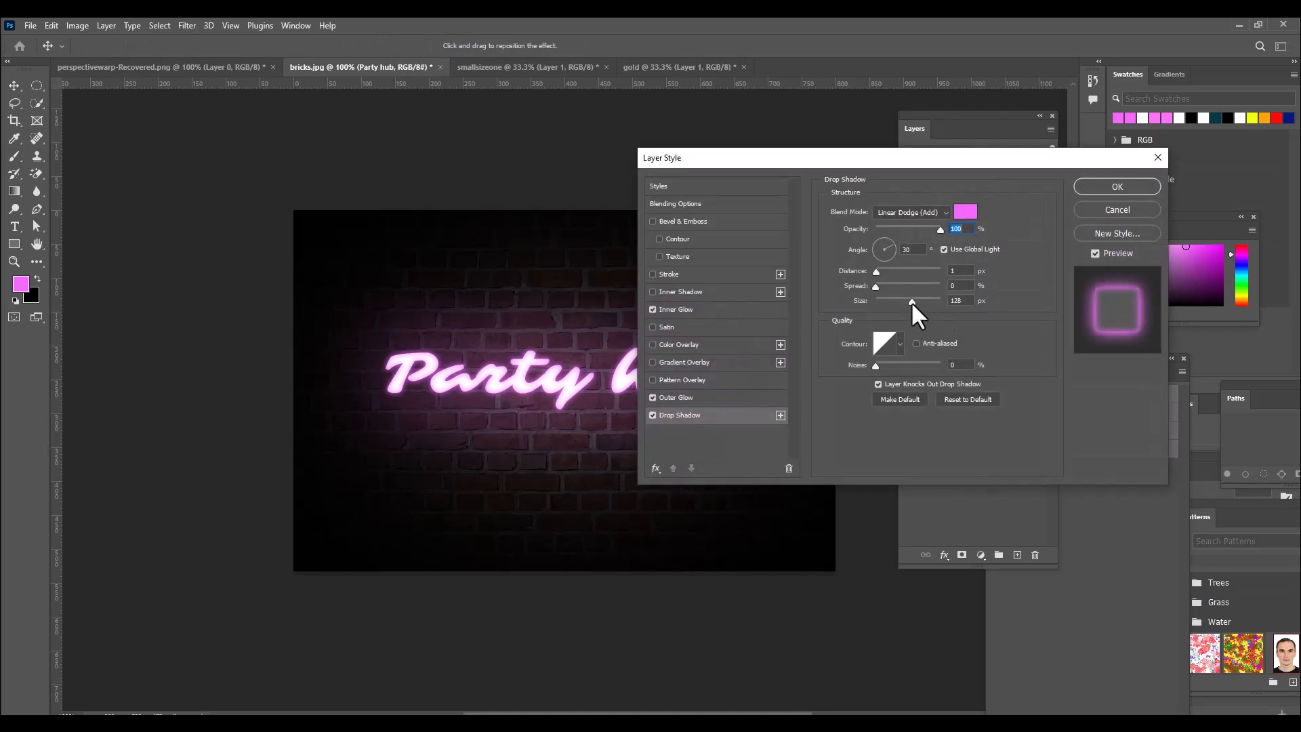
left_click_drag(913, 302, 897, 303)
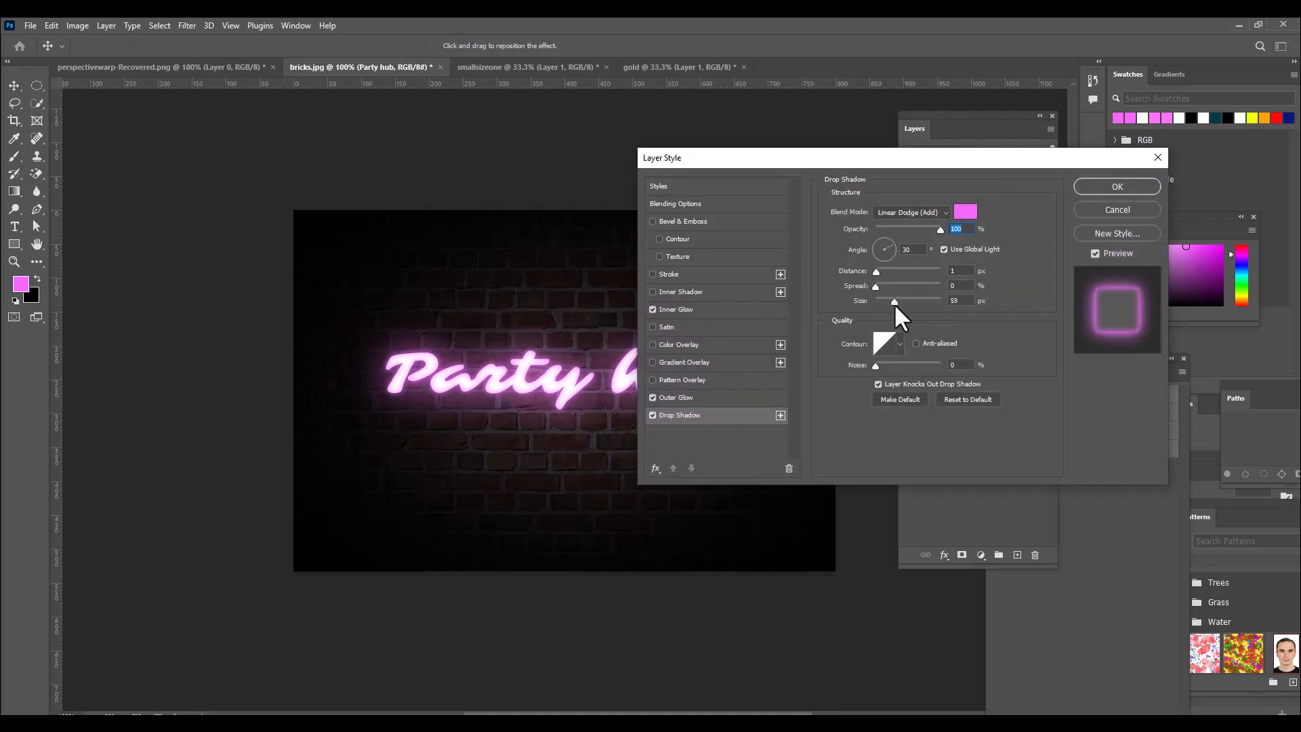
left_click(893, 303)
type("50")
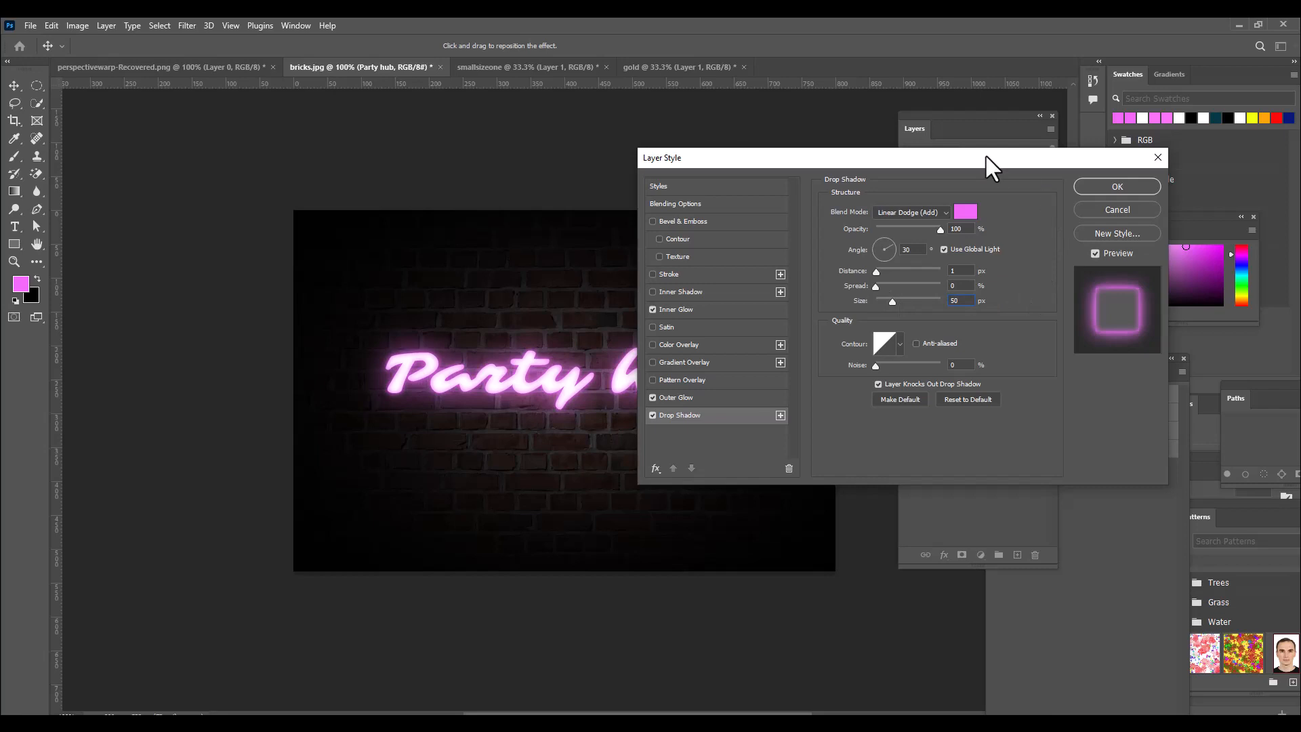
left_click(1109, 186)
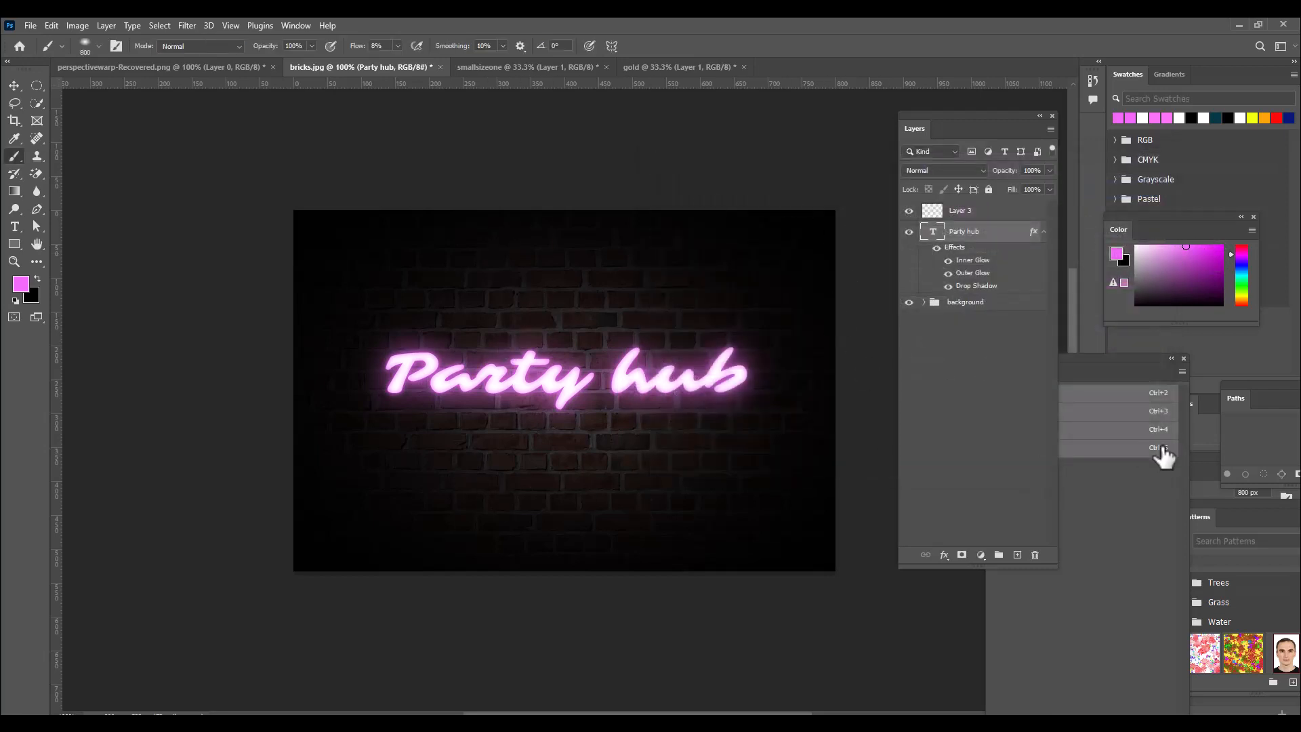
Paint two soft pink dabs centred over the text on Layer 3 at 12% flow, one with a 900 px tip and one with 800 px.
left_click(1012, 213)
left_click(1014, 218)
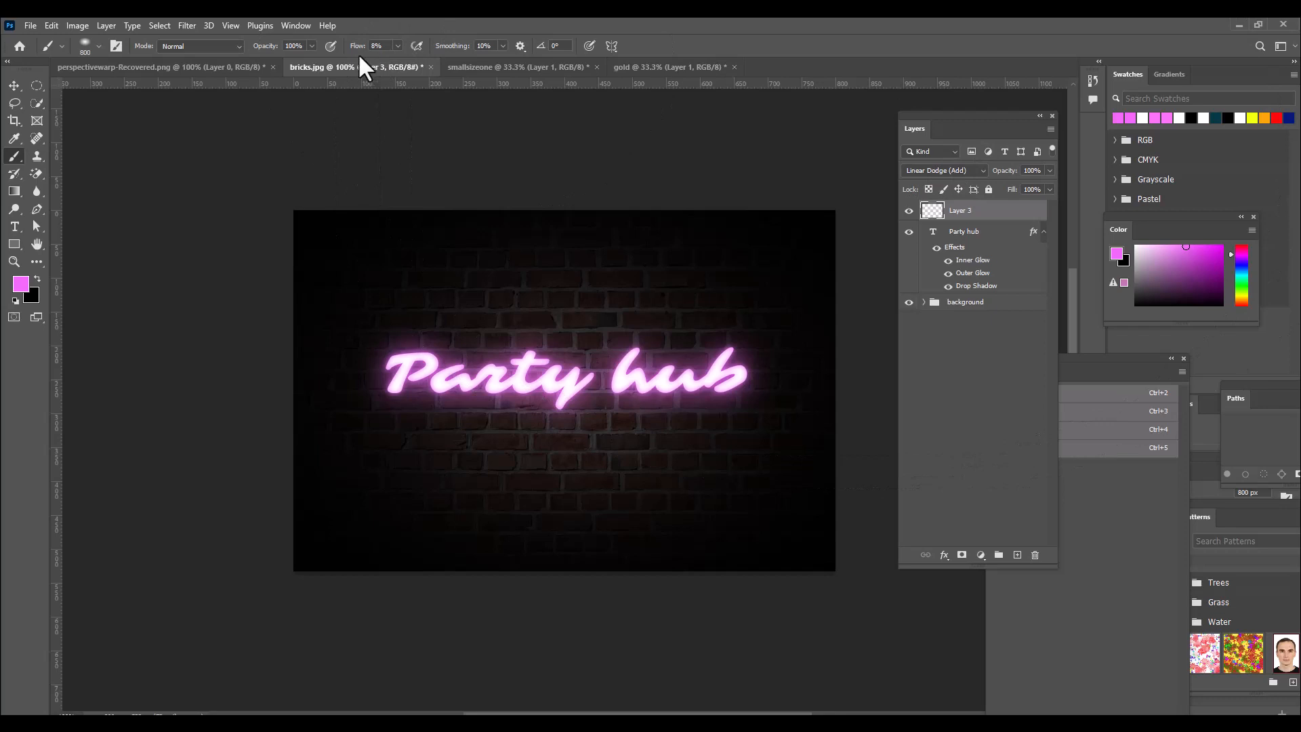
left_click(397, 45)
left_click(540, 43)
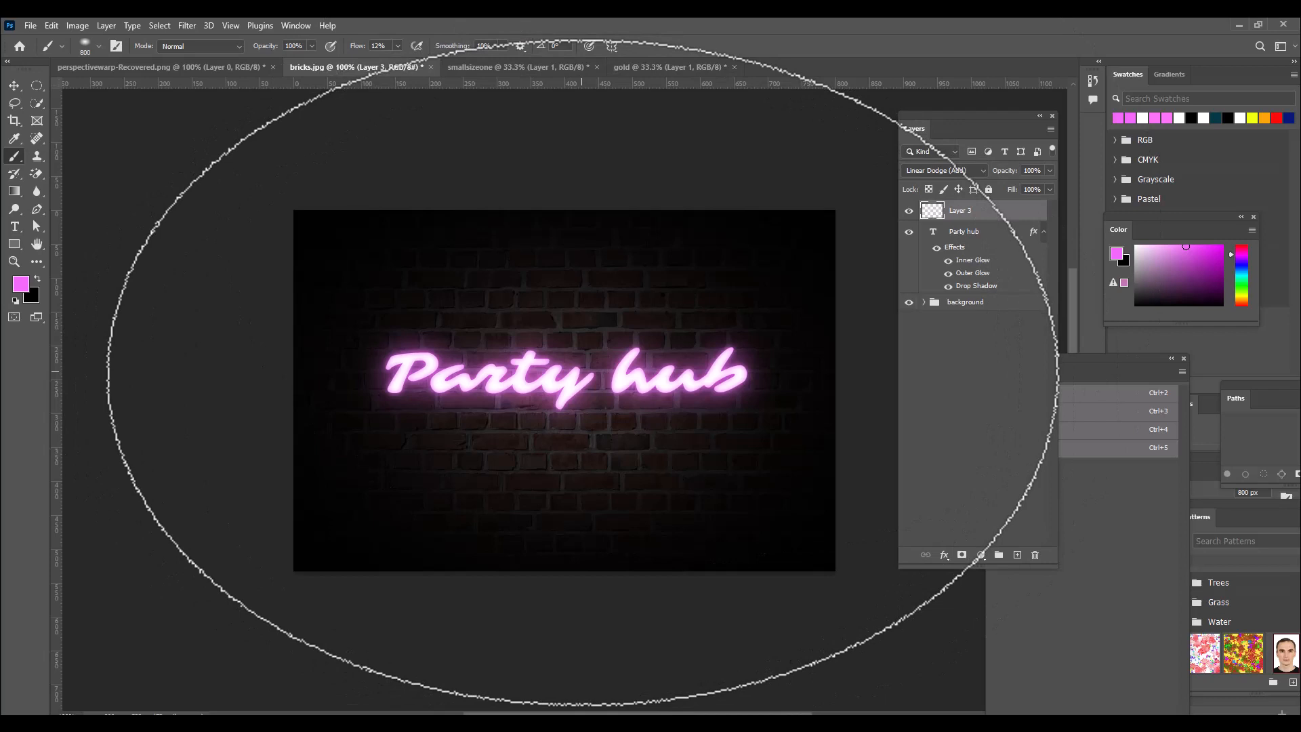
key("bracketleft")
key("bracketright")
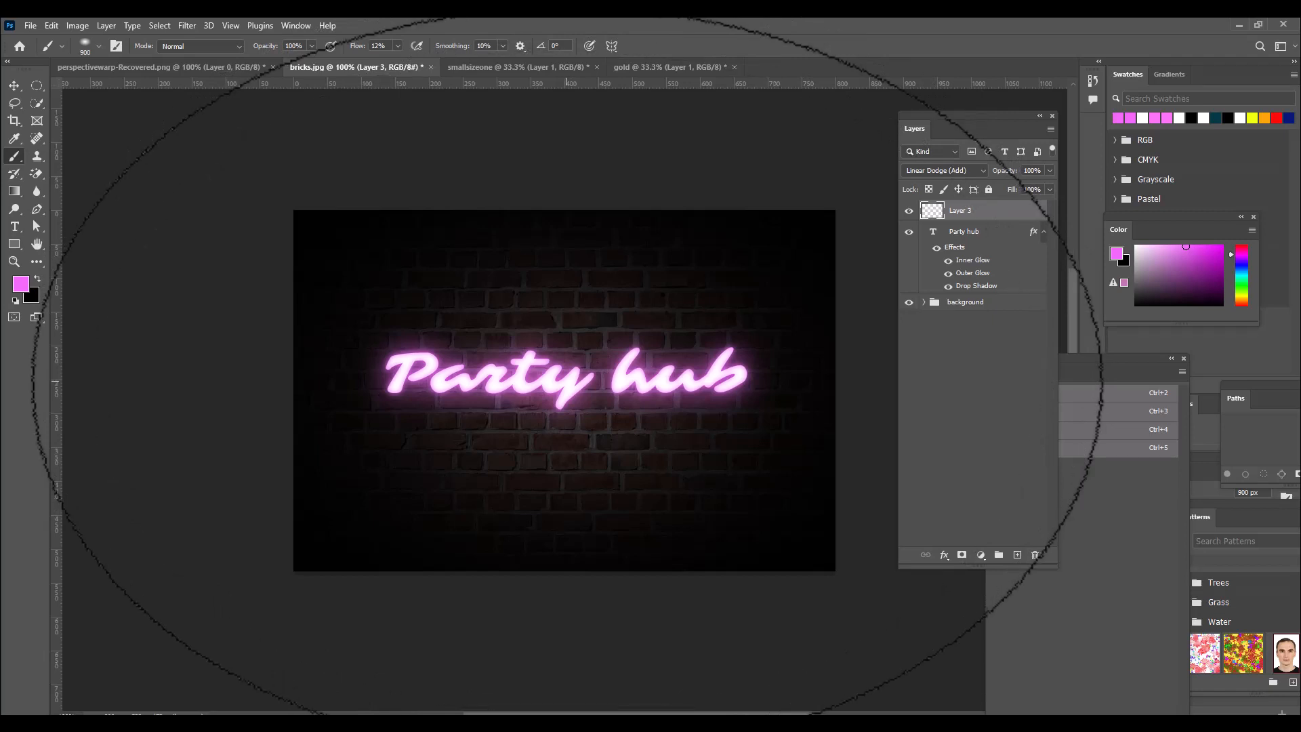
left_click(567, 374)
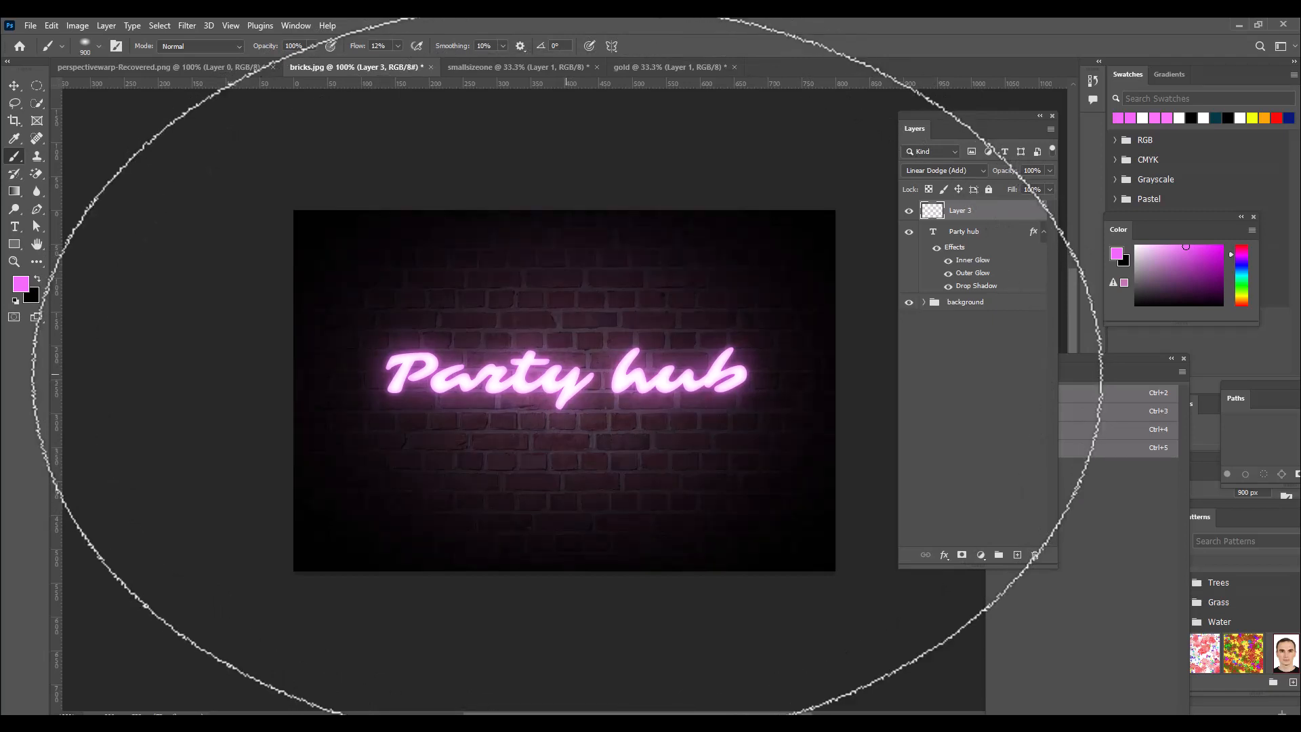
key("[")
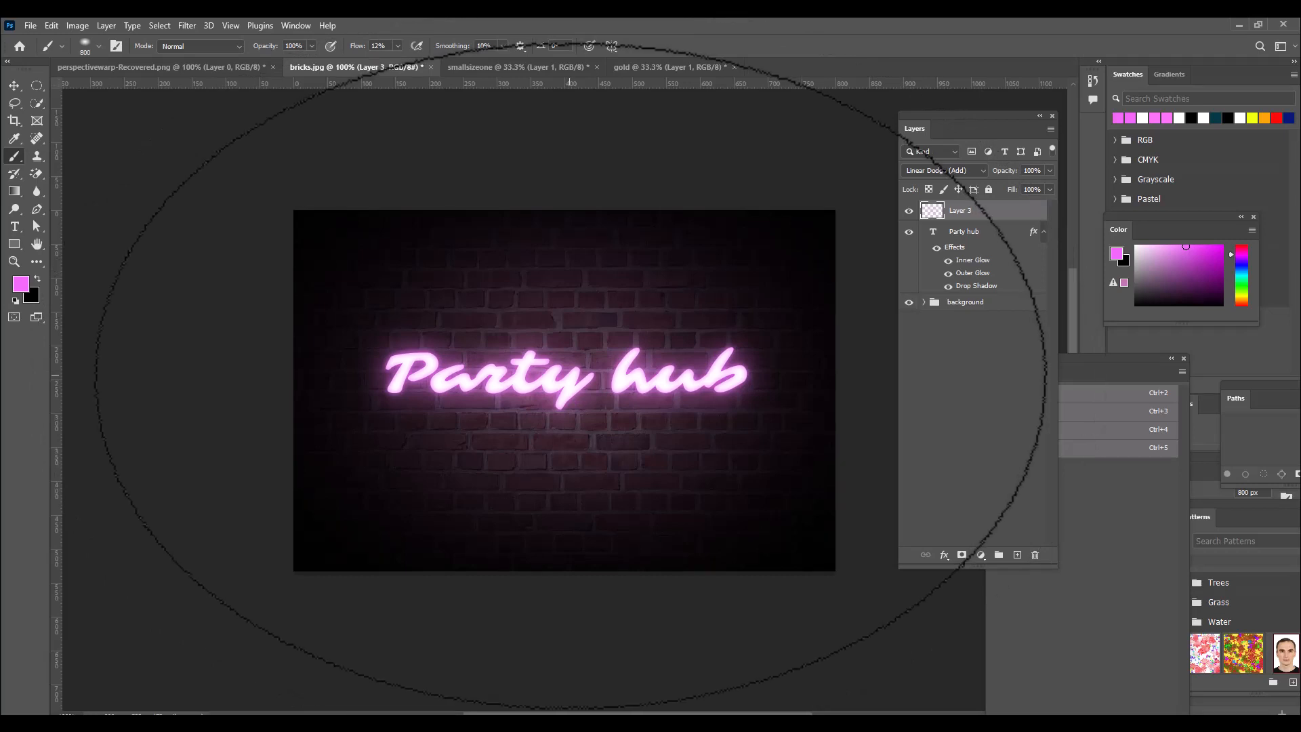
left_click(571, 374)
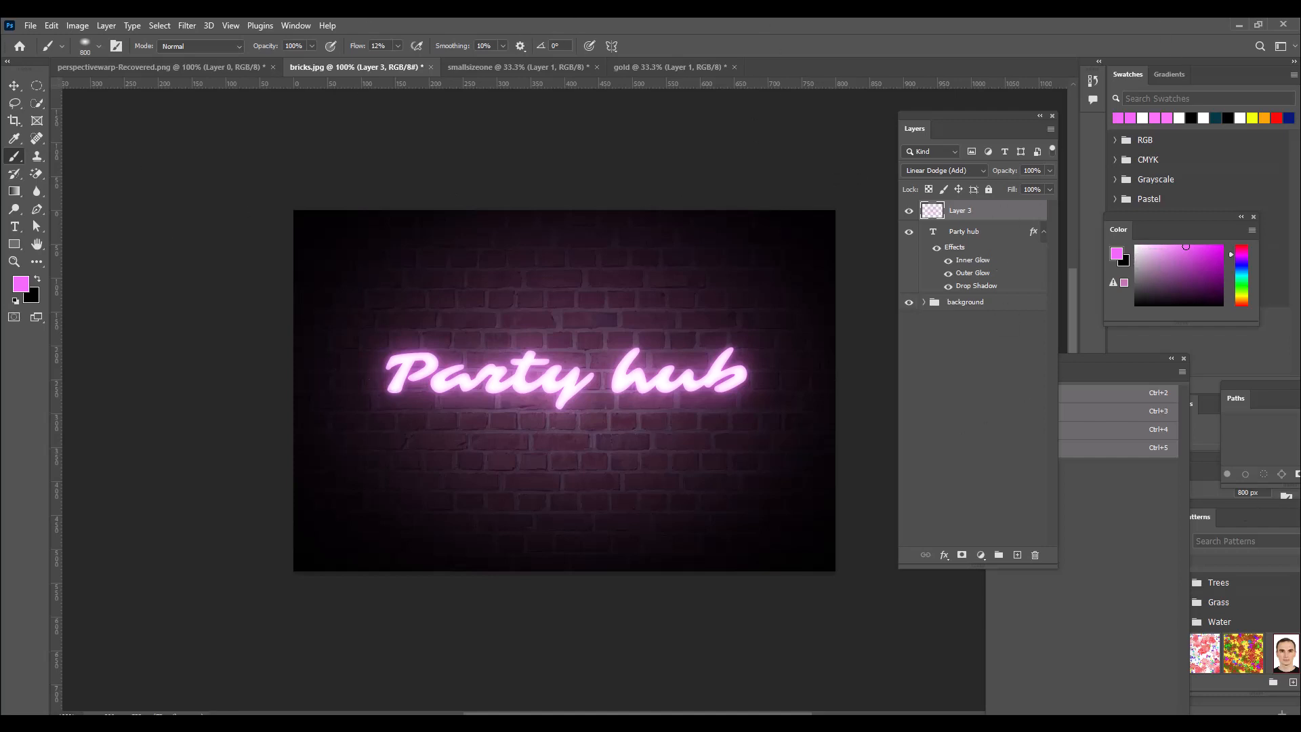
Add a new layer above Layer 3 and make a wide elliptical selection surrounding the Party hub text.
left_click(1017, 555)
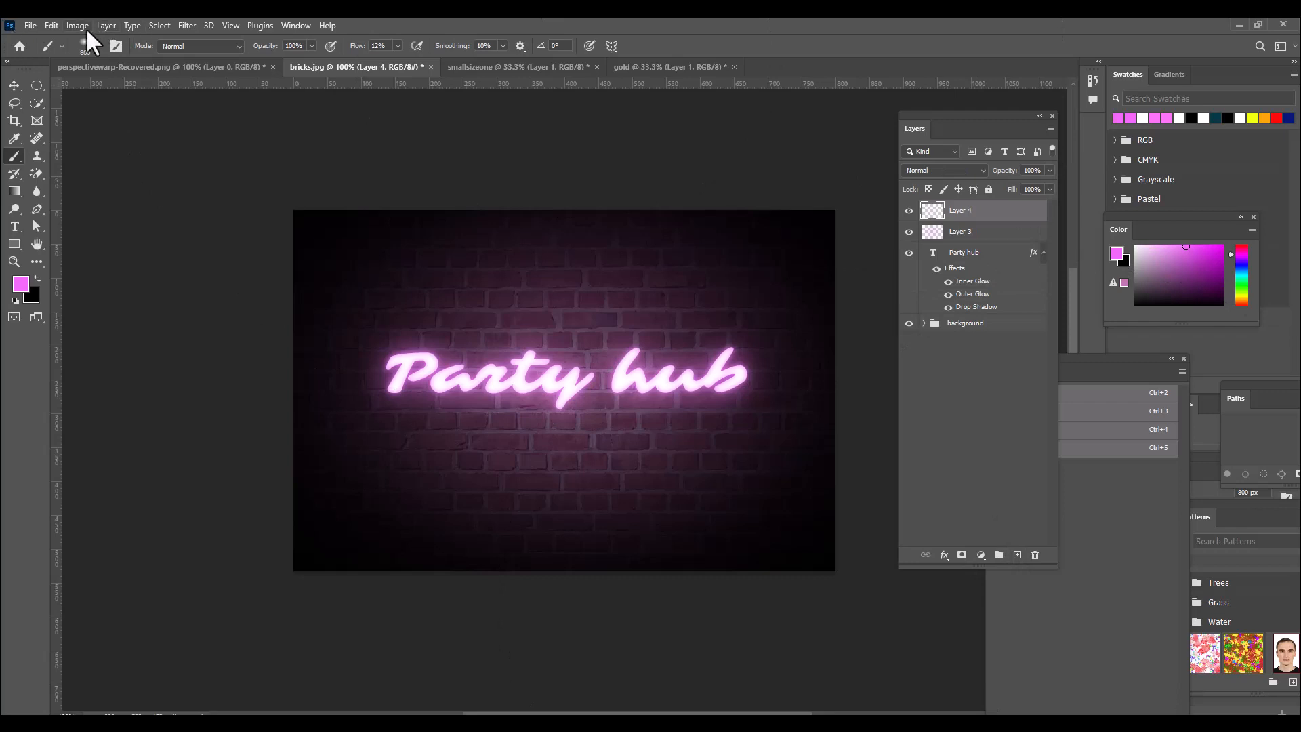
left_click(50, 23)
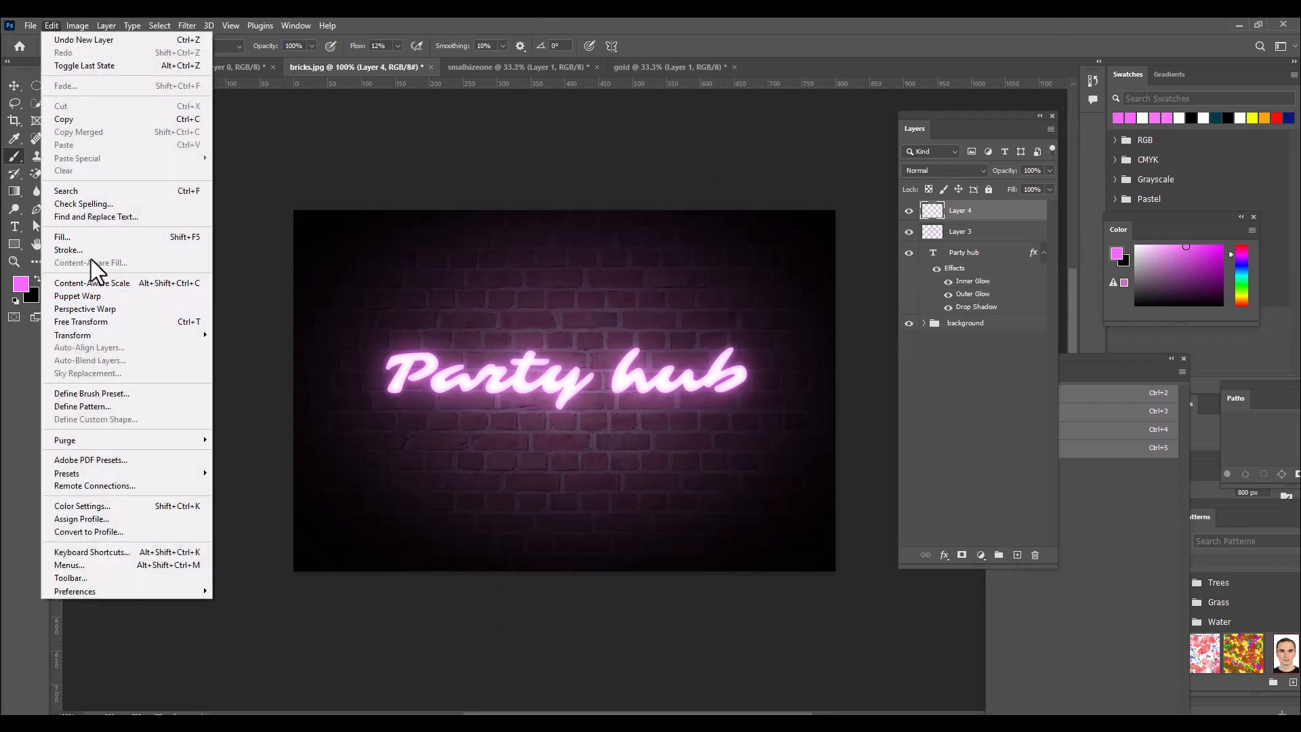
left_click(588, 22)
left_click(31, 82)
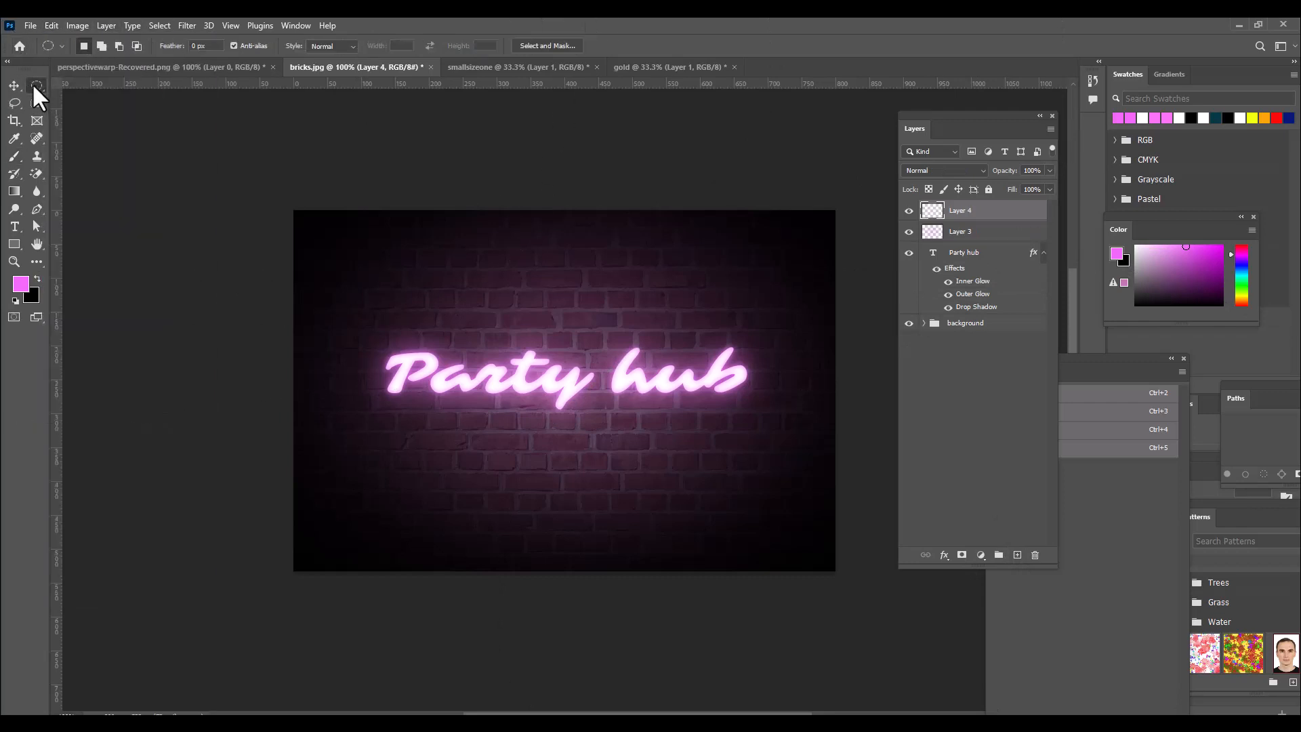
left_click(82, 100)
left_click_drag(311, 244, 815, 527)
Stroke the elliptical selection with an 8 px white (ffffff) centred line at 100% opacity and clear the selection.
left_click(51, 25)
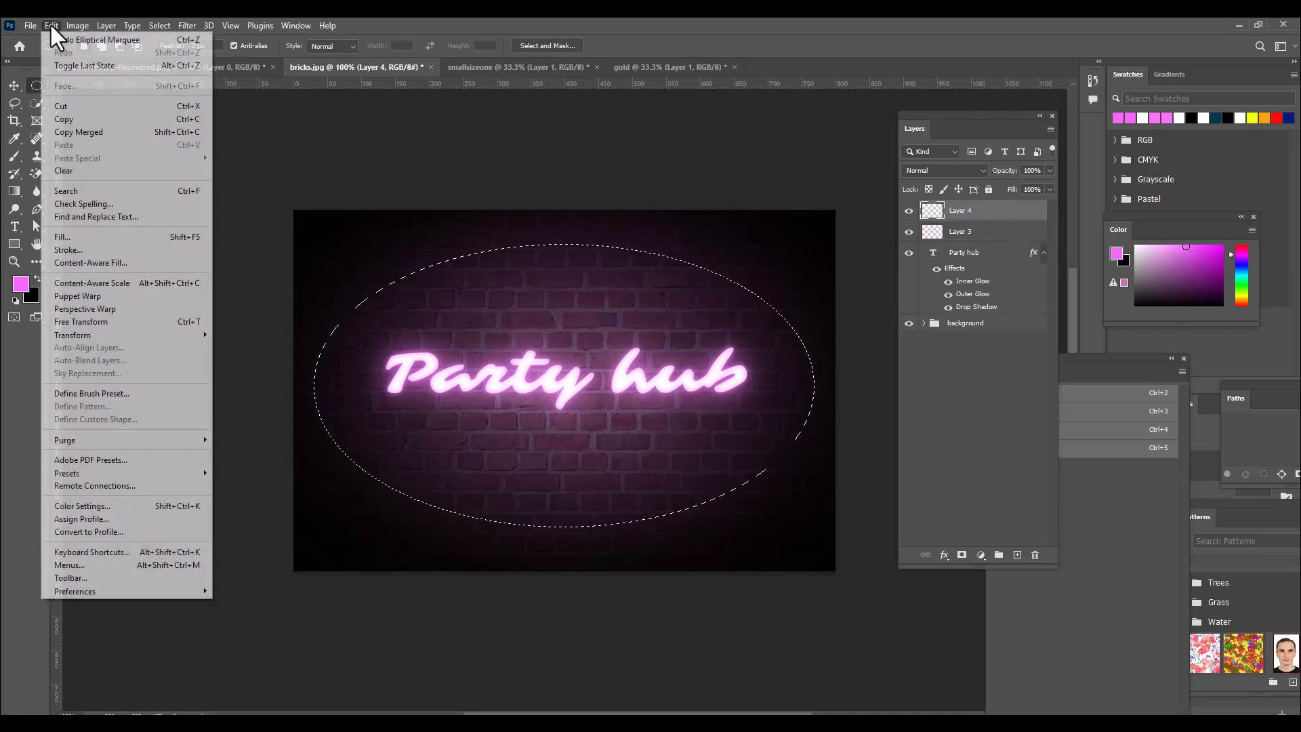
left_click(92, 250)
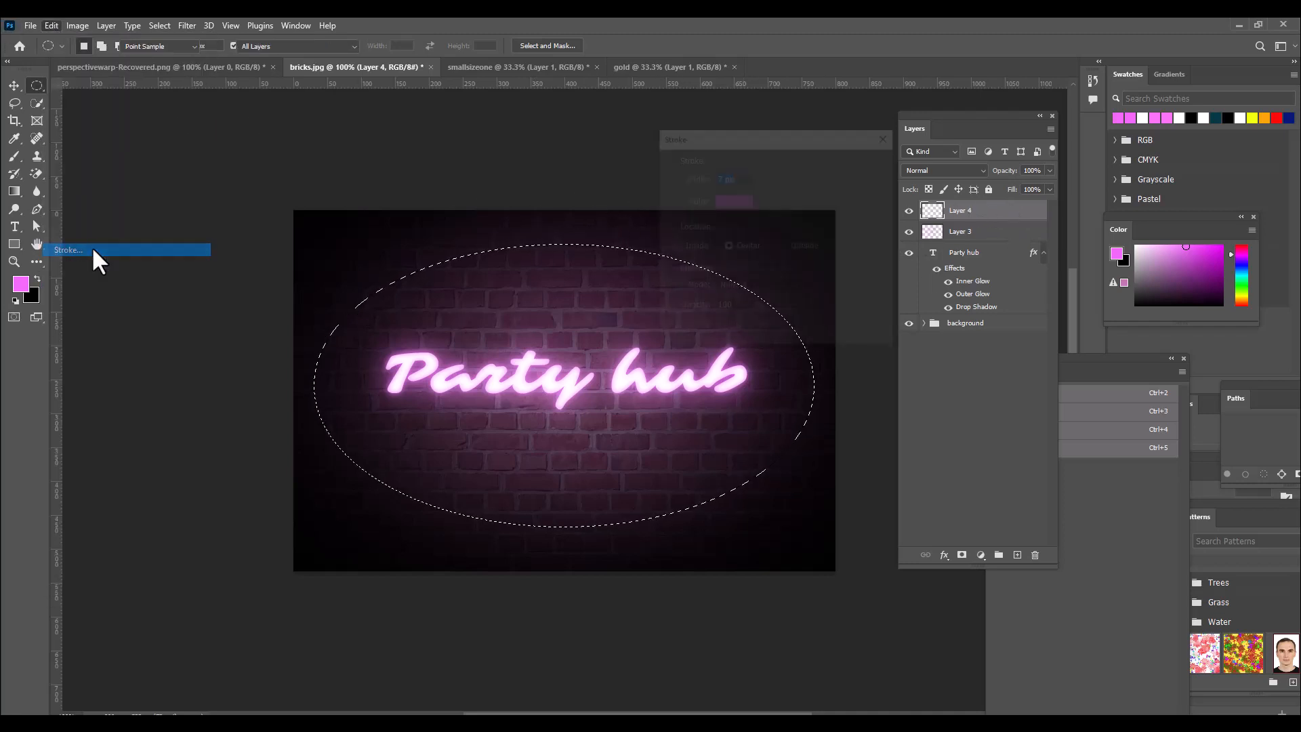
left_click(731, 198)
type("ffffff")
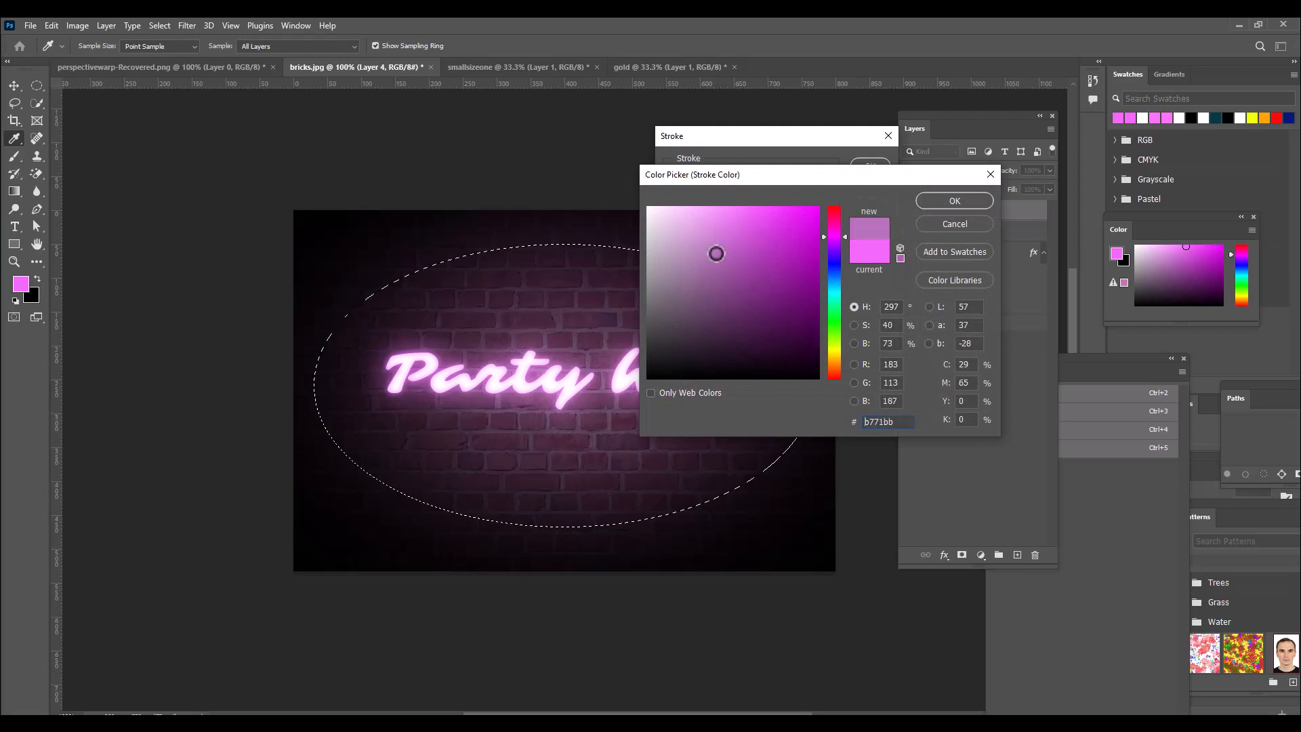
left_click(955, 201)
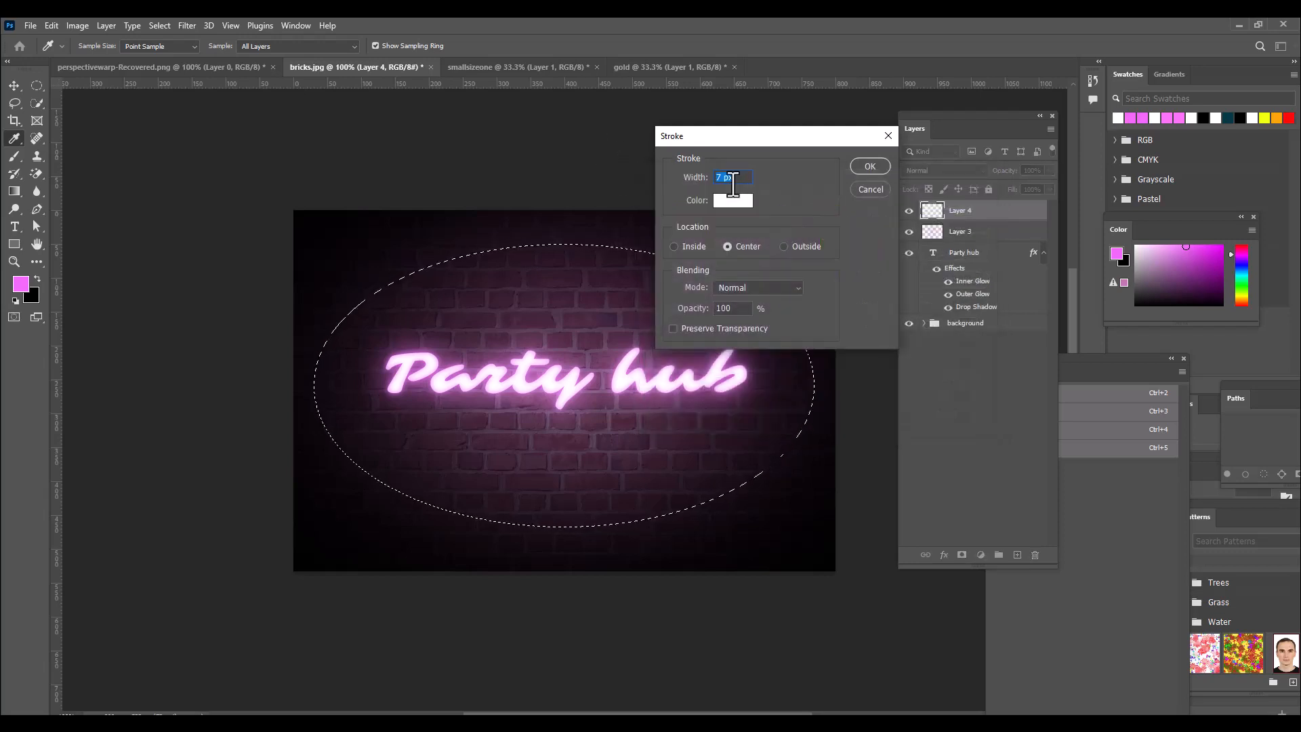
left_click_drag(771, 140, 795, 145)
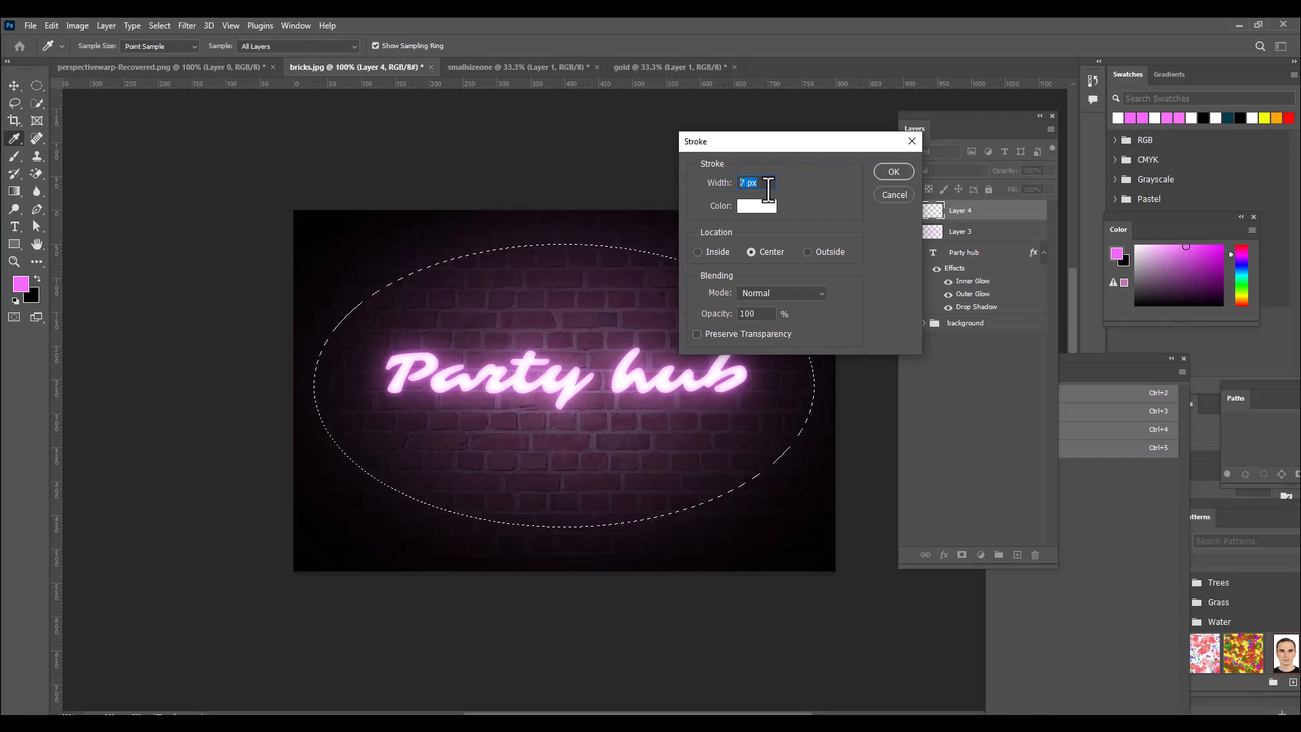
type("8")
mouse_move(800, 143)
left_mouse_down()
mouse_move(720, 136)
mouse_move(777, 123)
left_mouse_up()
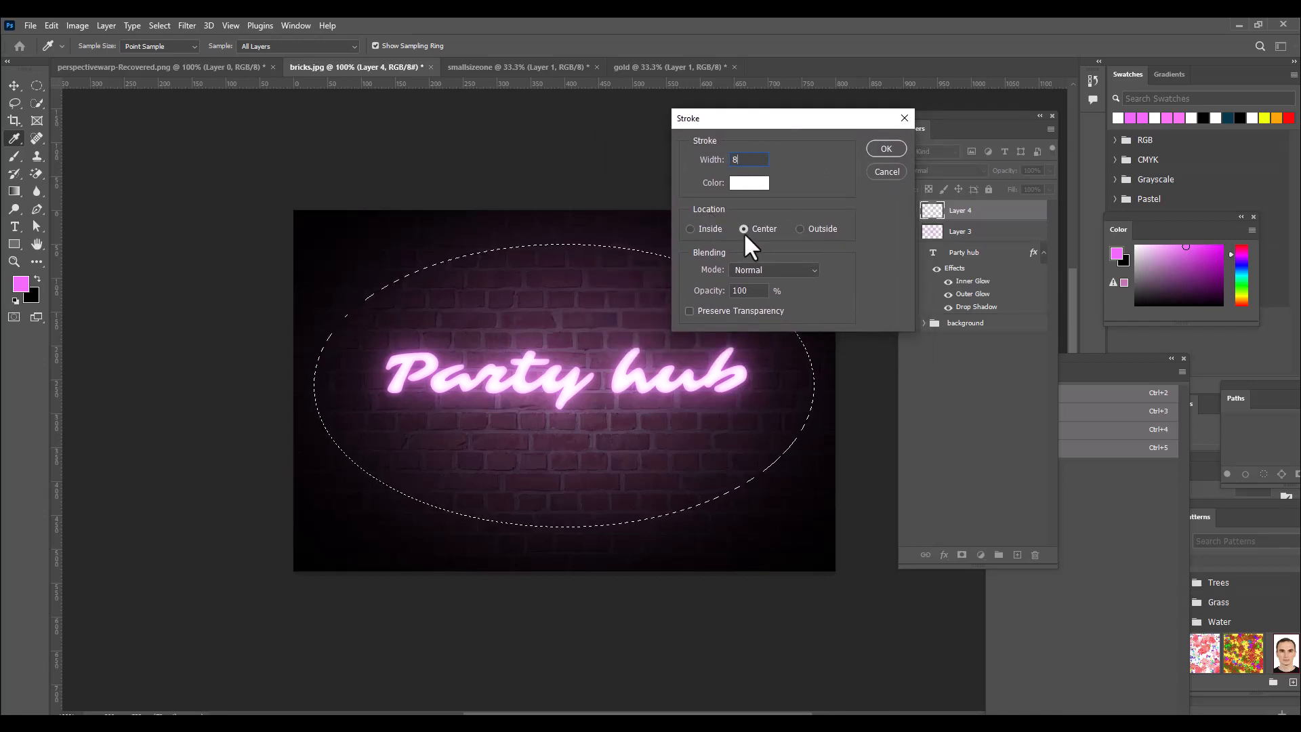
left_click_drag(806, 120, 765, 119)
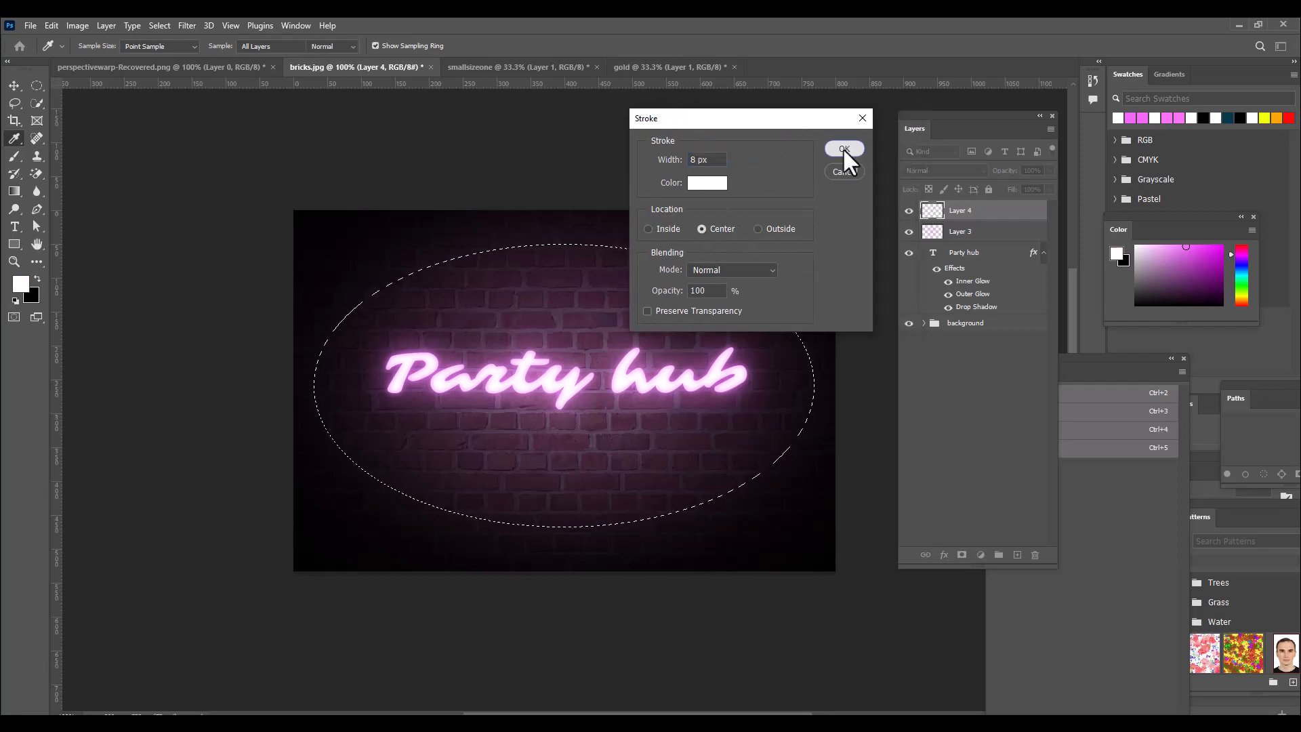
left_click(843, 148)
key("ctrl+d")
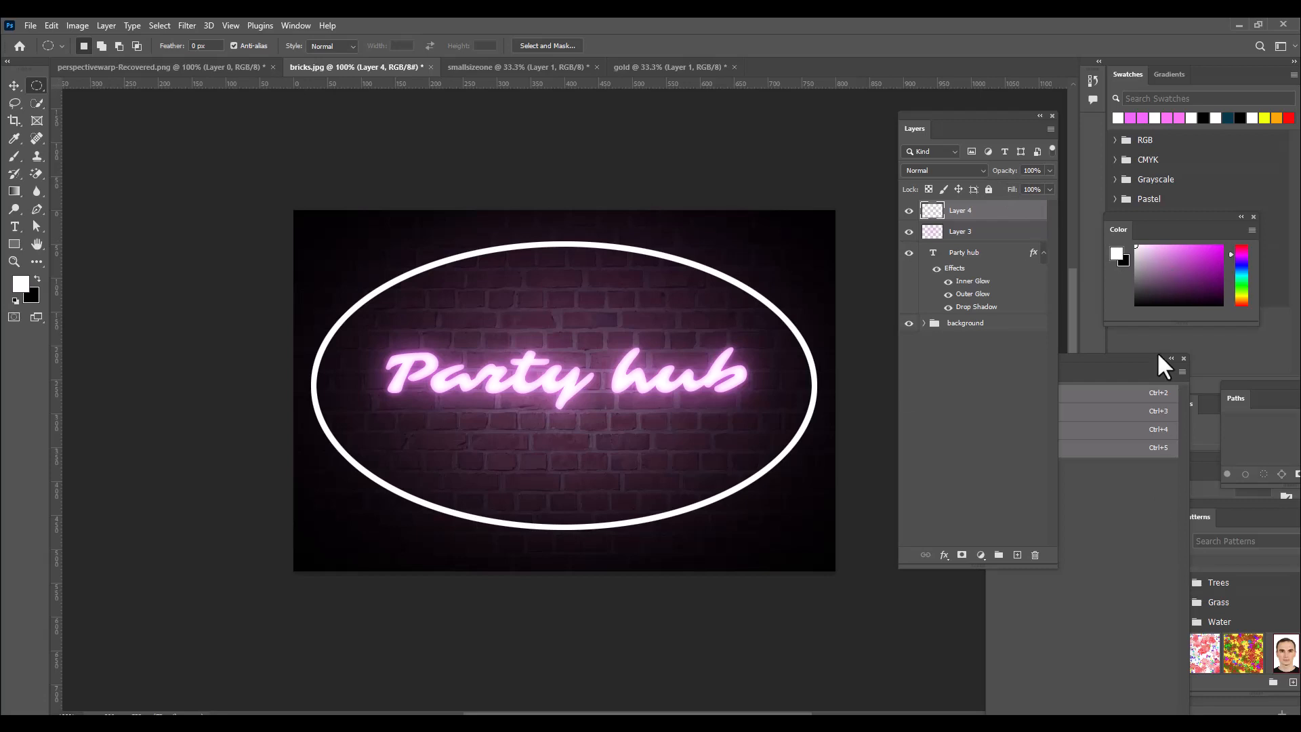
Copy the Party hub text's layer effects onto the ellipse layer and reduce the ellipse's Inner Glow size to 1 px.
left_click(974, 258)
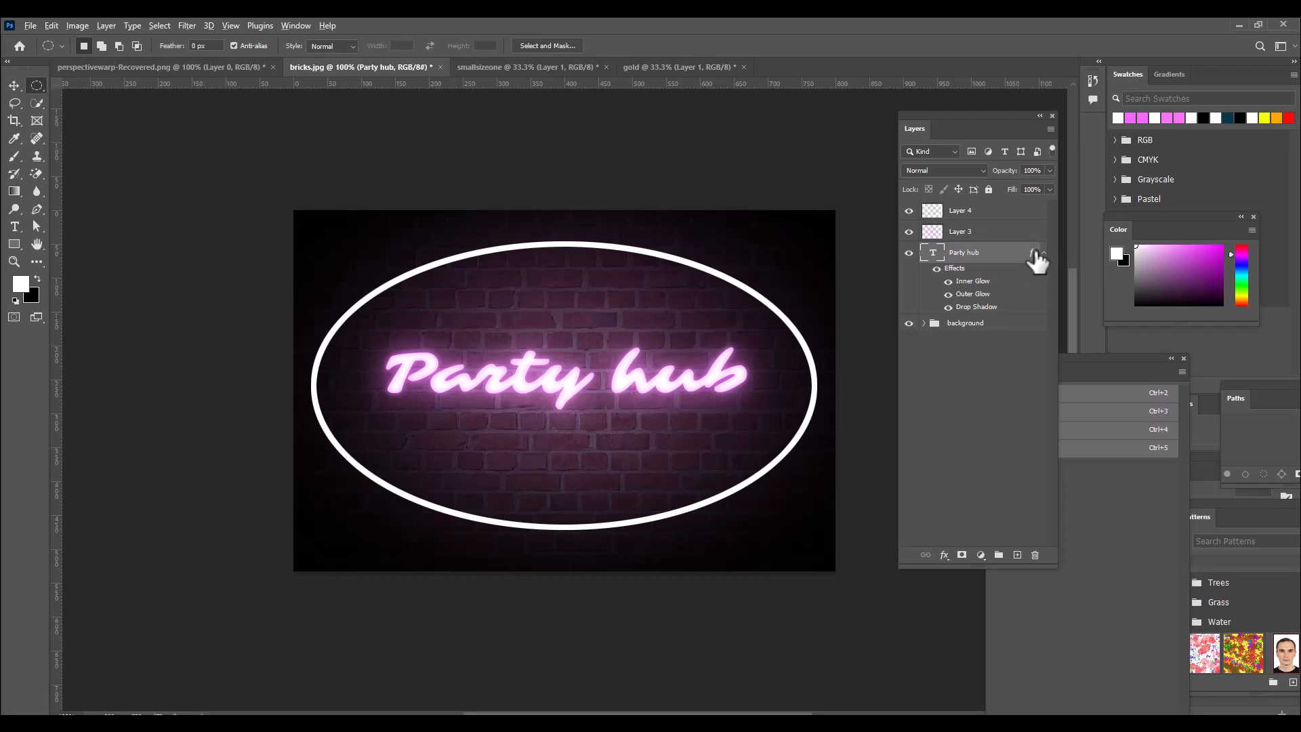
left_click_drag(1034, 254, 1026, 215)
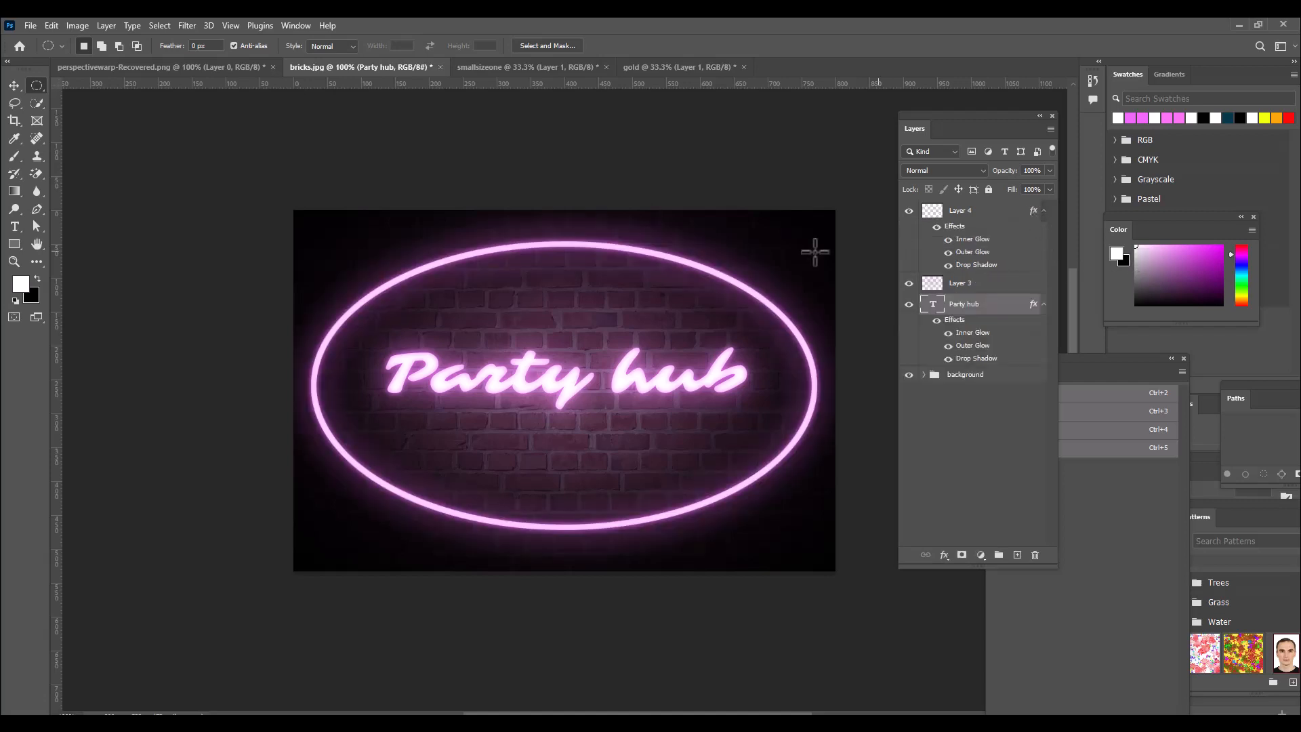
double_click(976, 241)
left_click_drag(825, 156, 854, 136)
left_click_drag(949, 334, 942, 335)
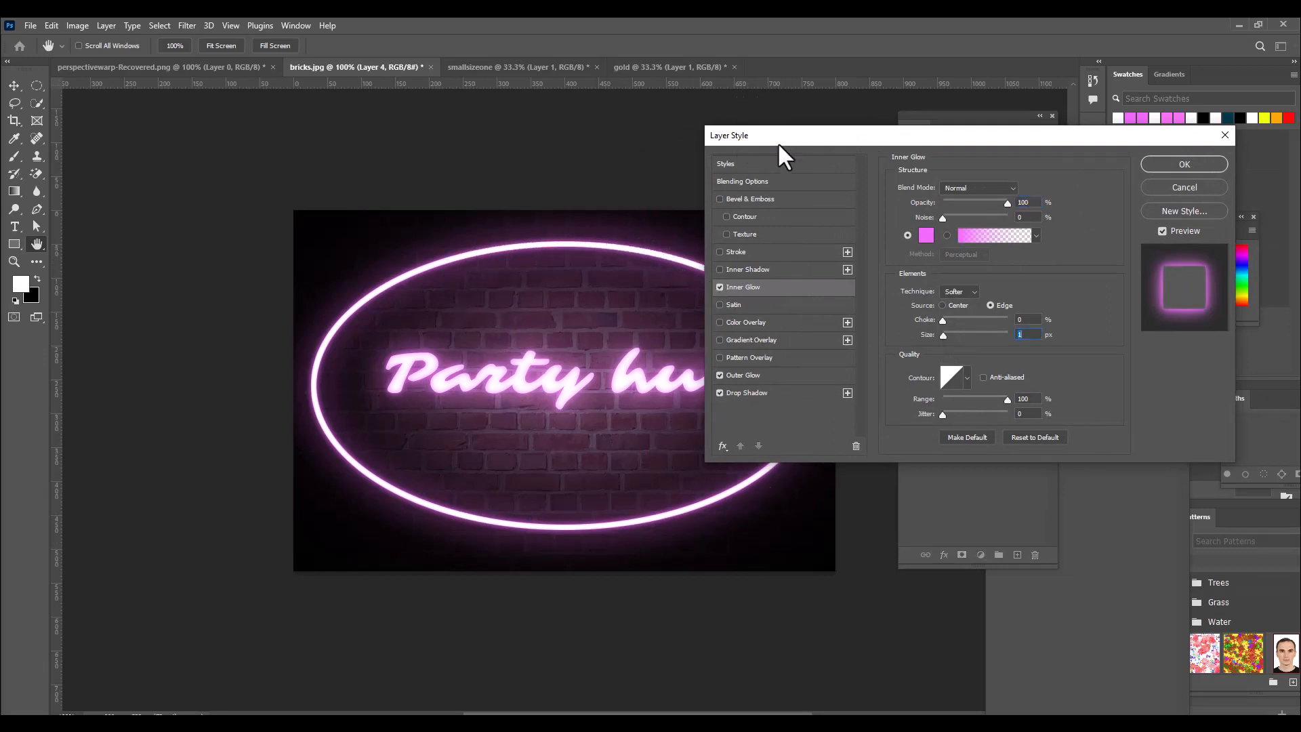
left_click_drag(778, 141, 713, 155)
left_click(1120, 178)
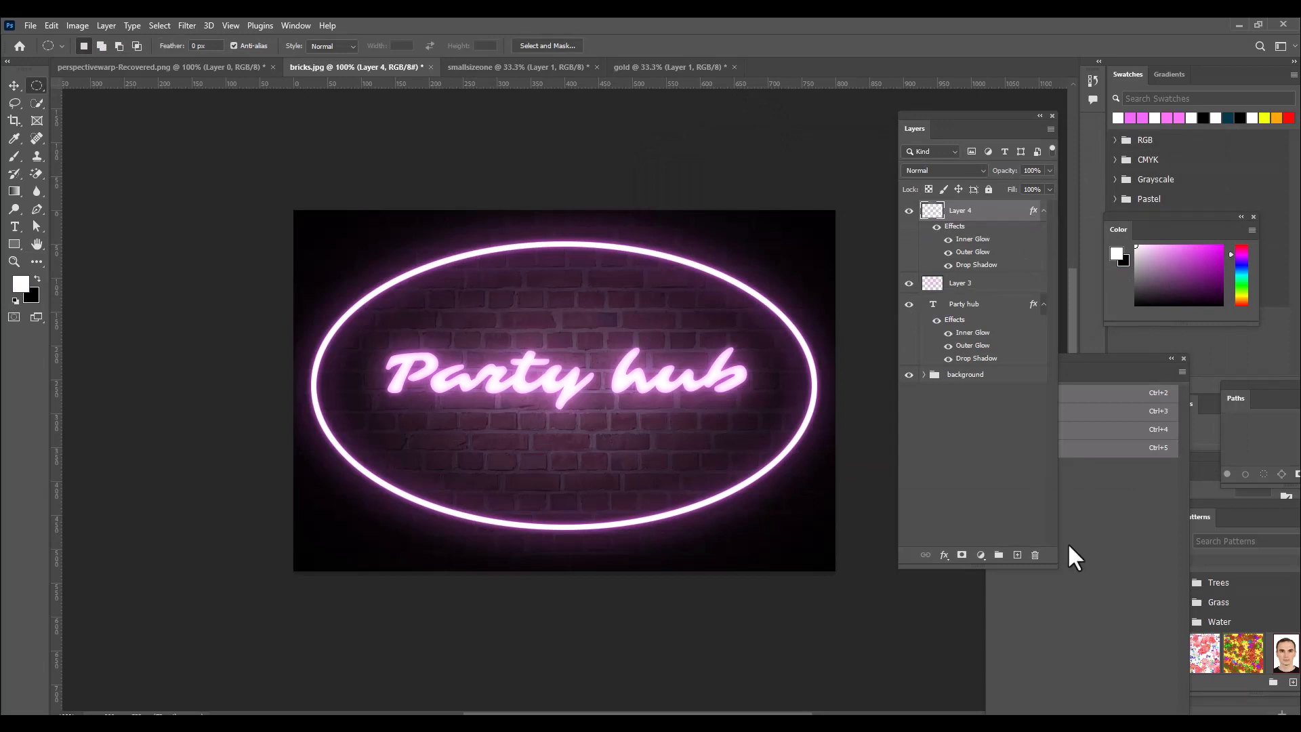
Add a new layer above the ellipse layer and set its blend mode to Linear Dodge (Add).
left_click(1016, 555)
left_click(950, 169)
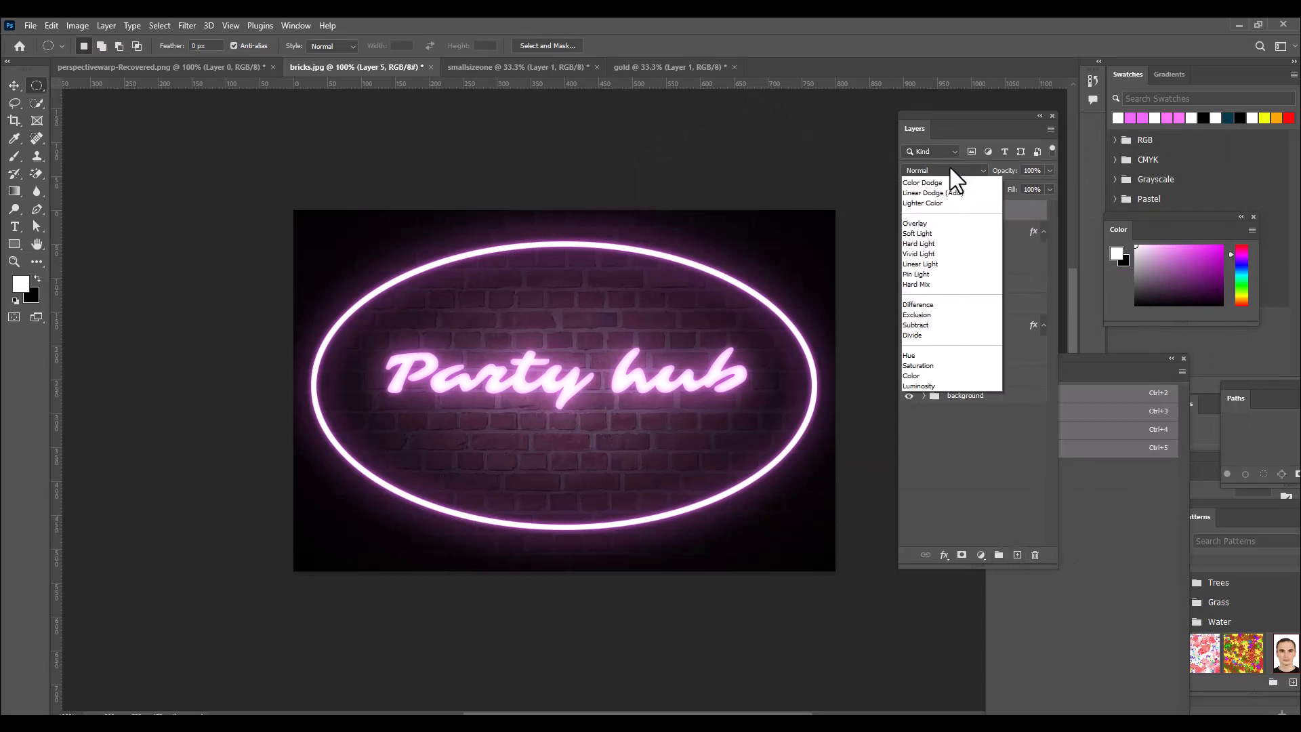
left_click(958, 301)
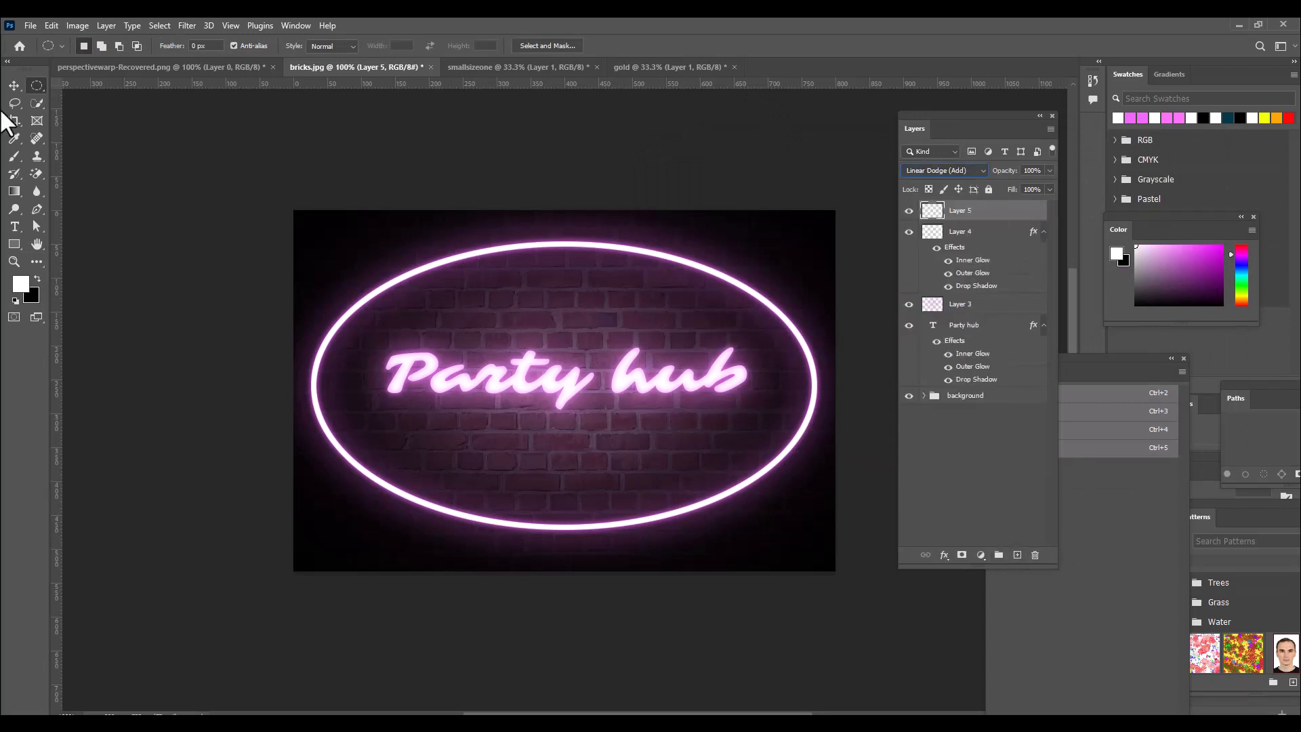
Choose the Brush tool and reduce its soft round tip to 70 px.
left_click(7, 153)
left_click(42, 156)
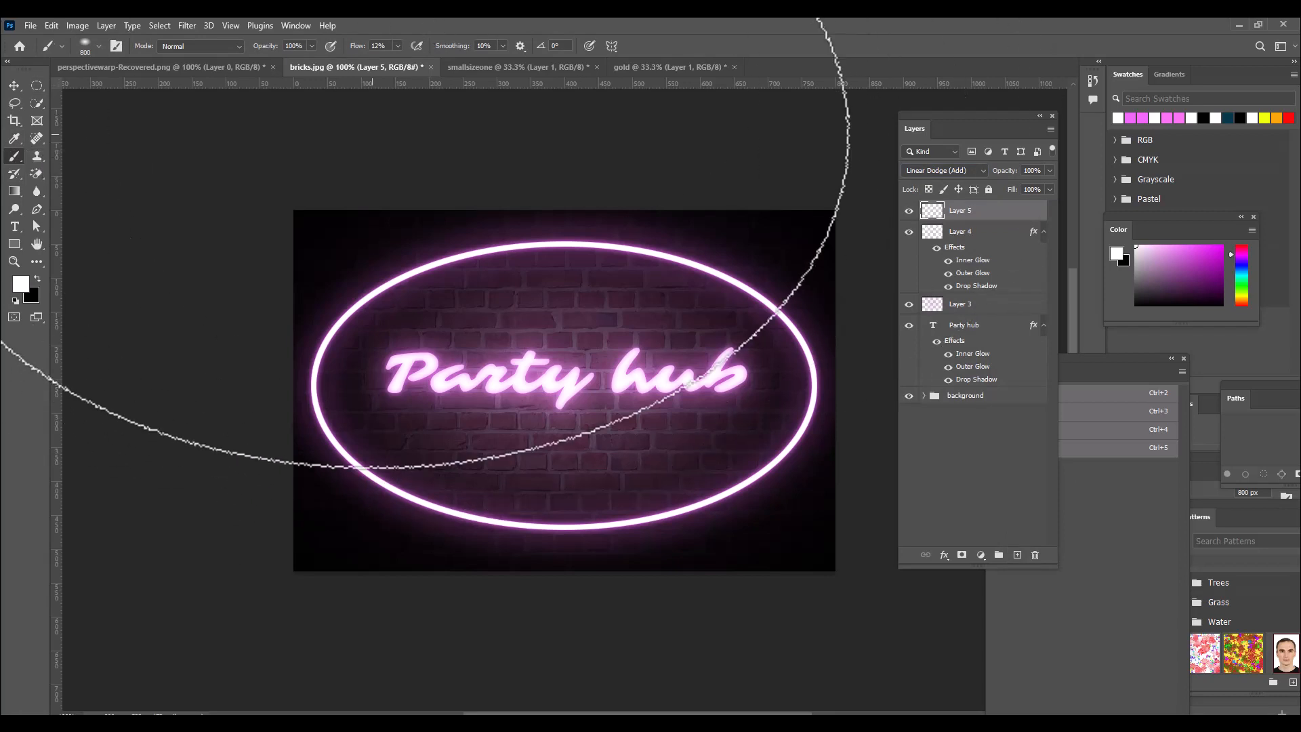
key("bracketleft")
key("bracketleft")
key("bracketleft")
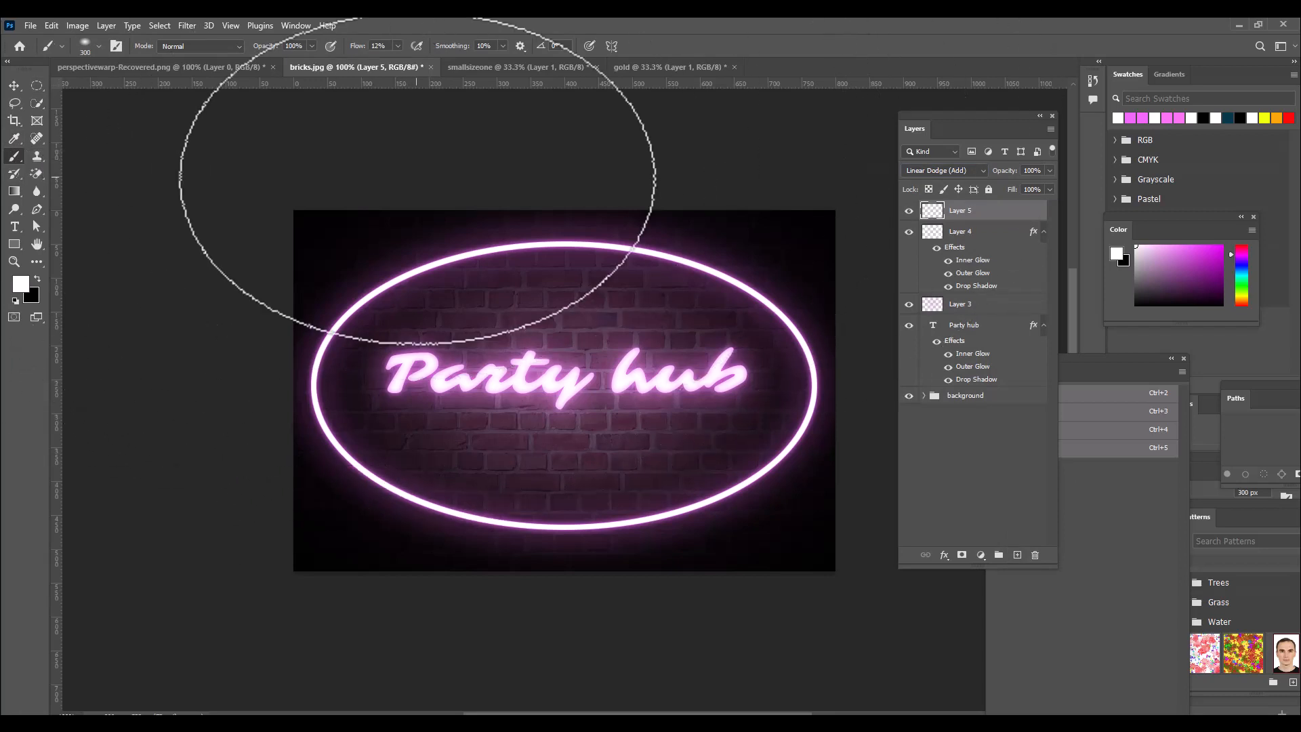
key("bracketleft")
right_click(416, 177)
left_click(377, 160)
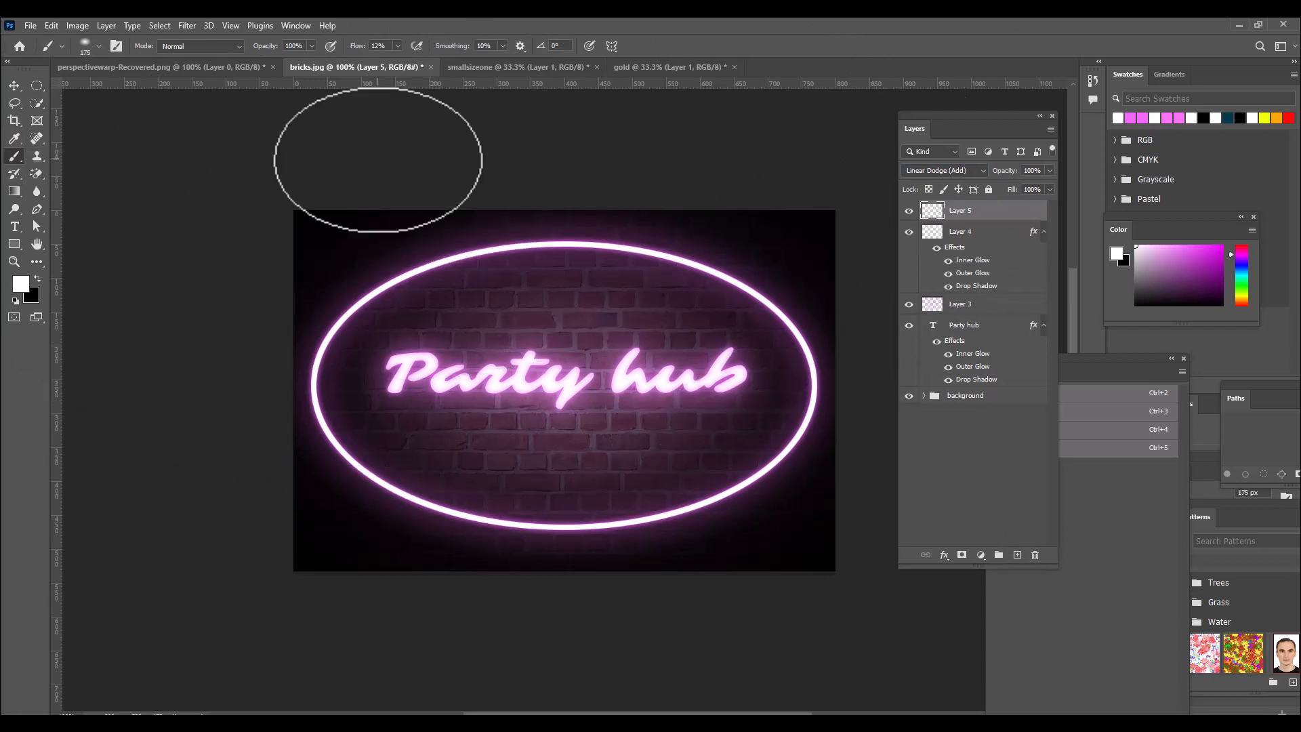
right_click(383, 262)
left_click_drag(421, 275, 418, 259)
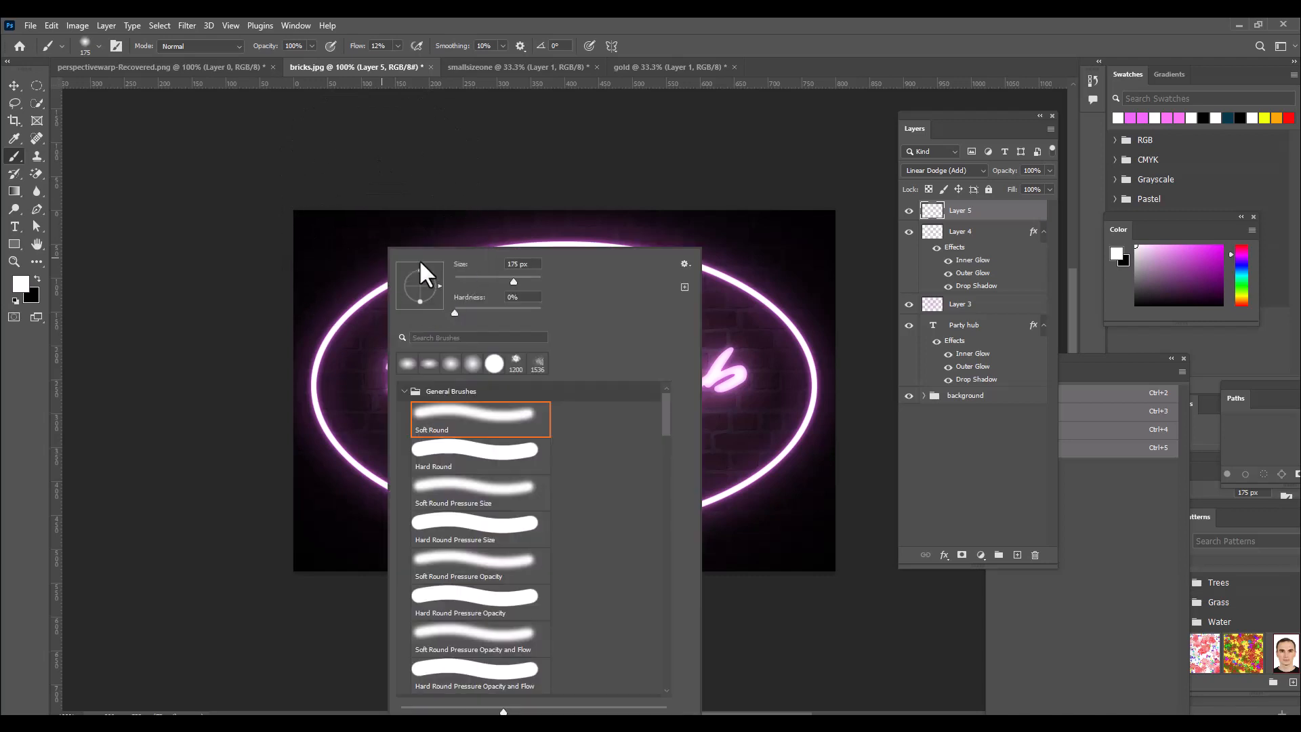
left_click(539, 18)
key("bracketleft")
key("bracketleft")
key("bracketleft")
key("bracketleft")
key("bracketleft")
key("bracketleft")
key("bracketleft")
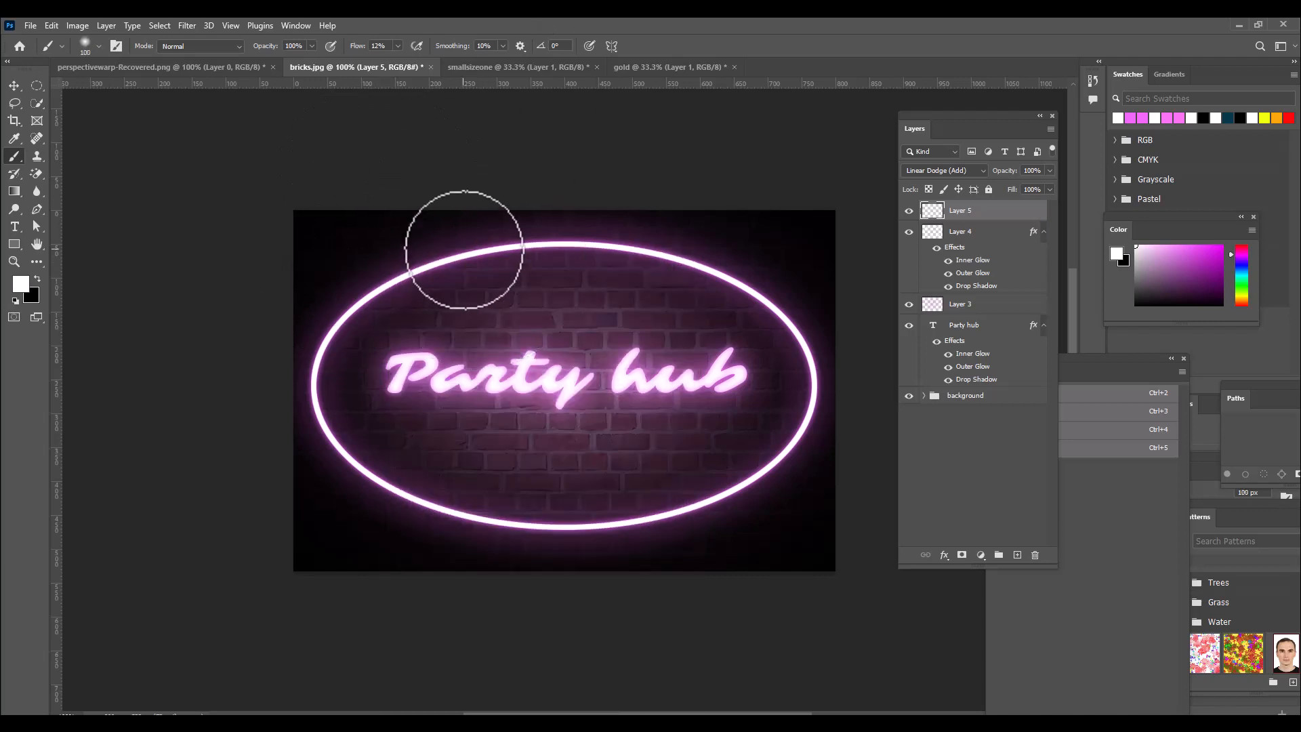
key("bracketleft")
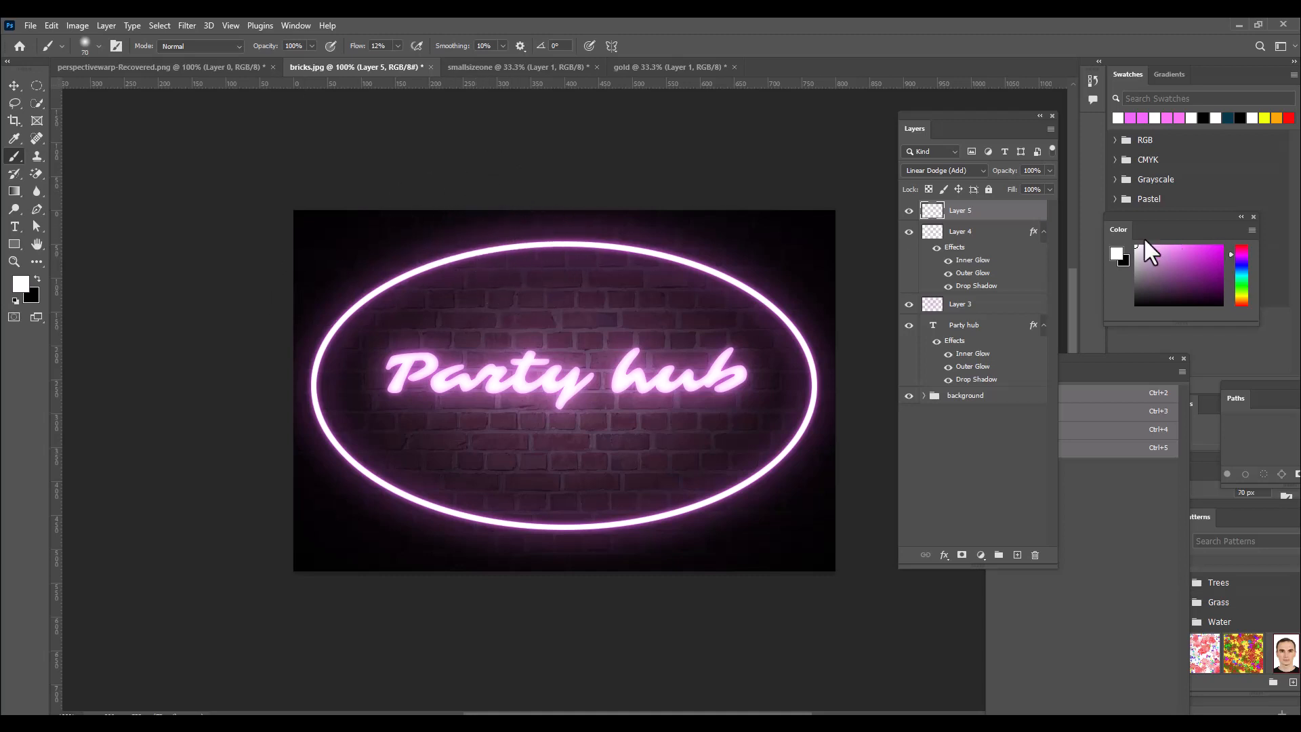
Set the foreground colour to the neon pink by pasting the copied hex code in place of white.
left_click(22, 283)
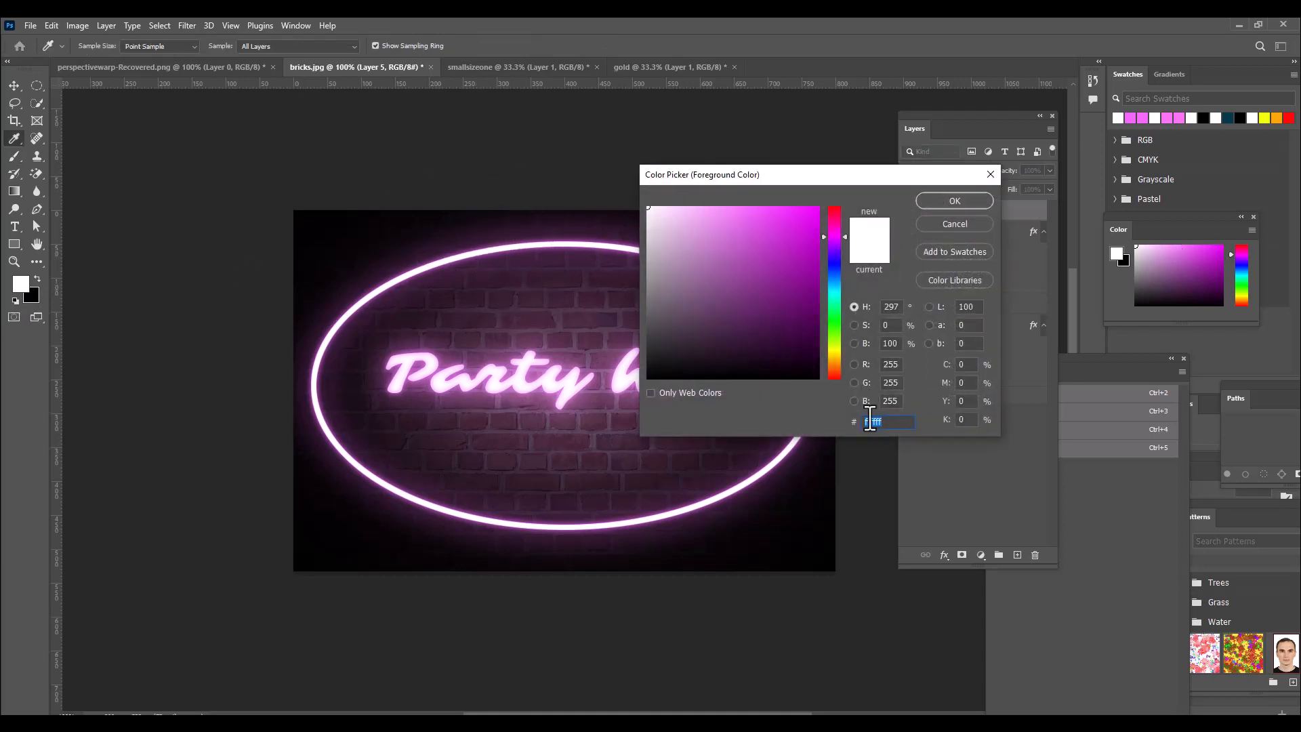
right_click(871, 418)
left_click(899, 476)
left_click(952, 202)
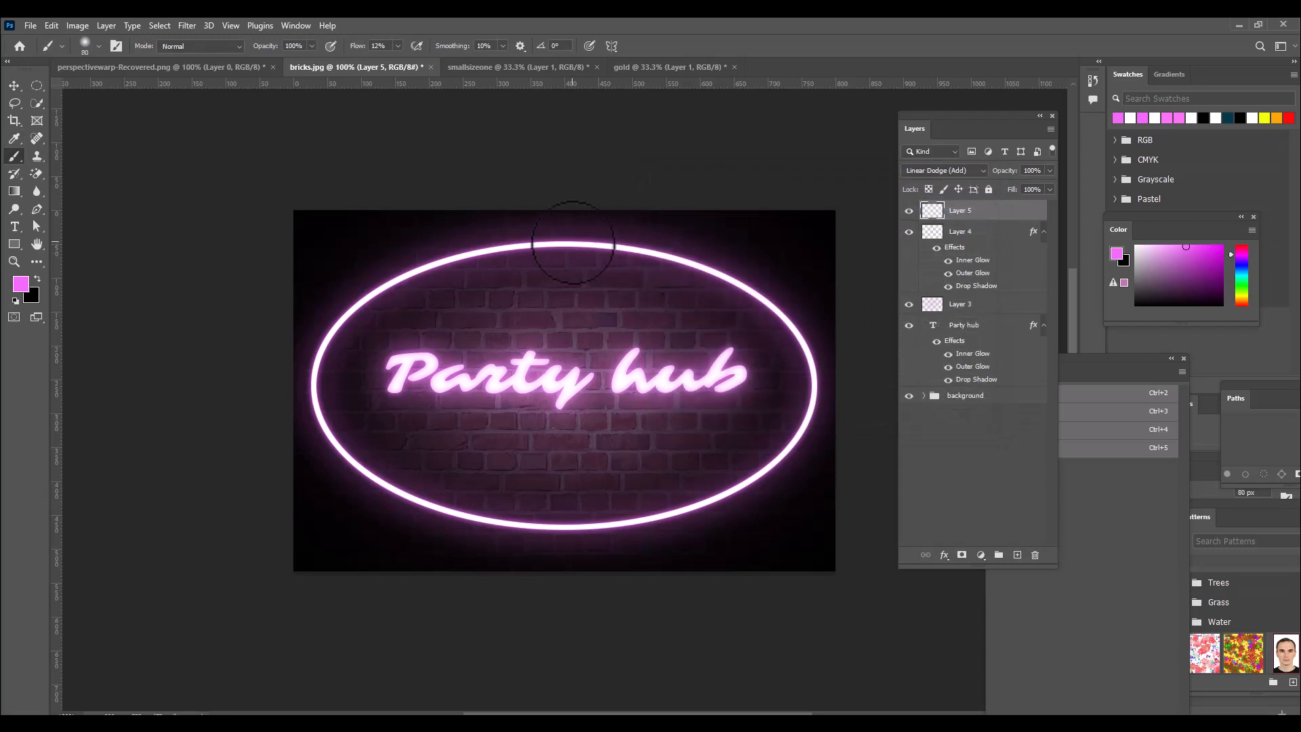
key("bracketleft")
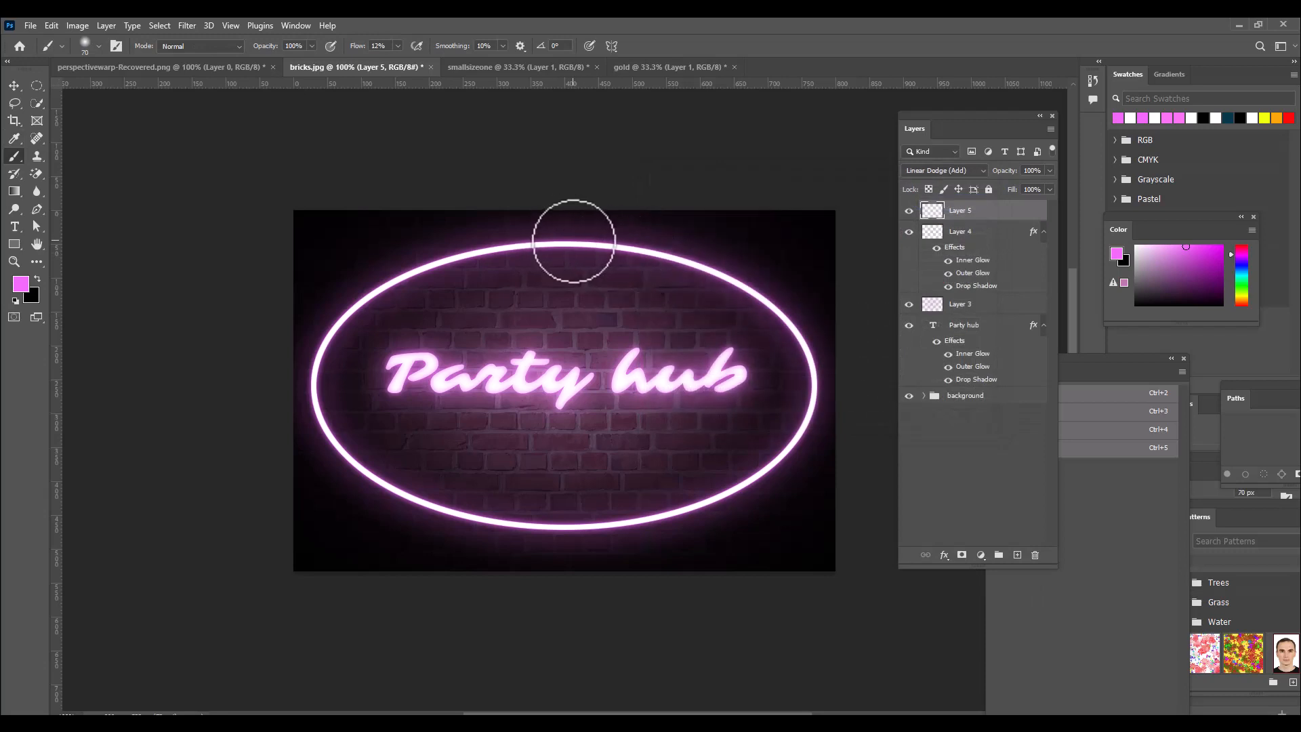
left_click_drag(575, 242, 732, 282)
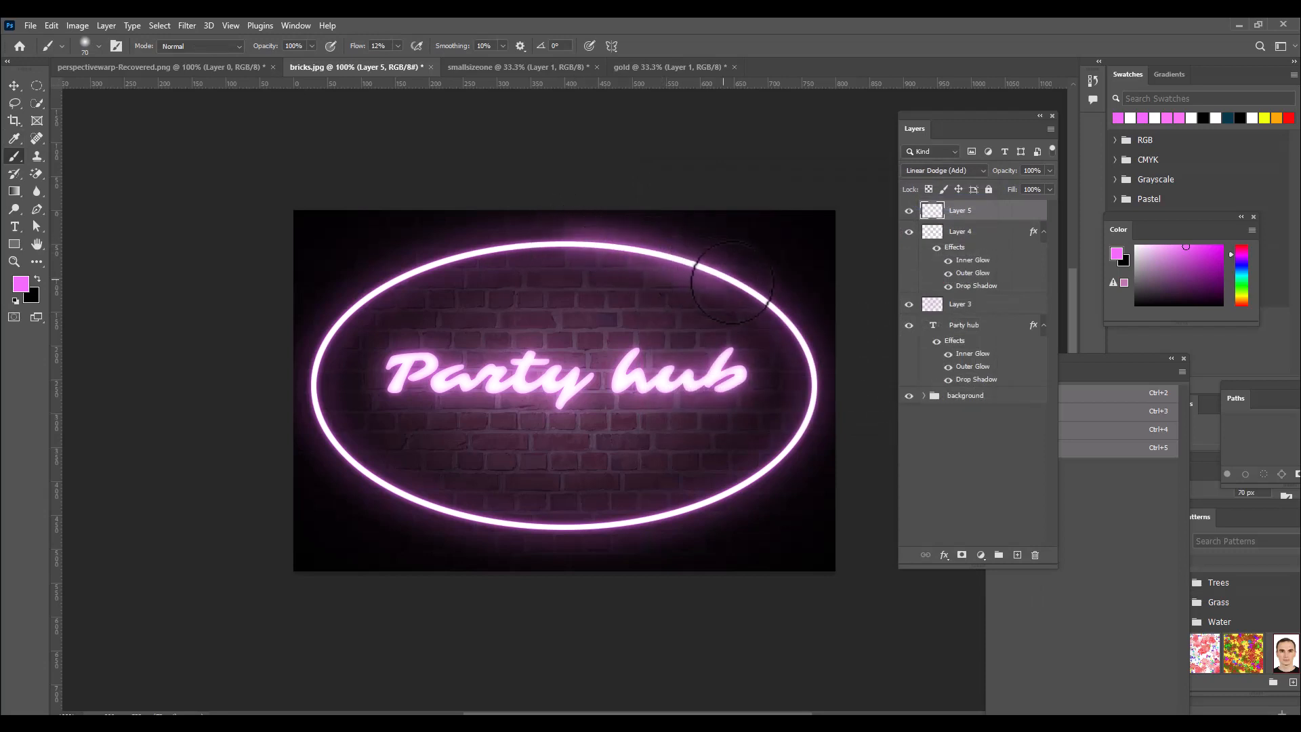
key("ctrl+z")
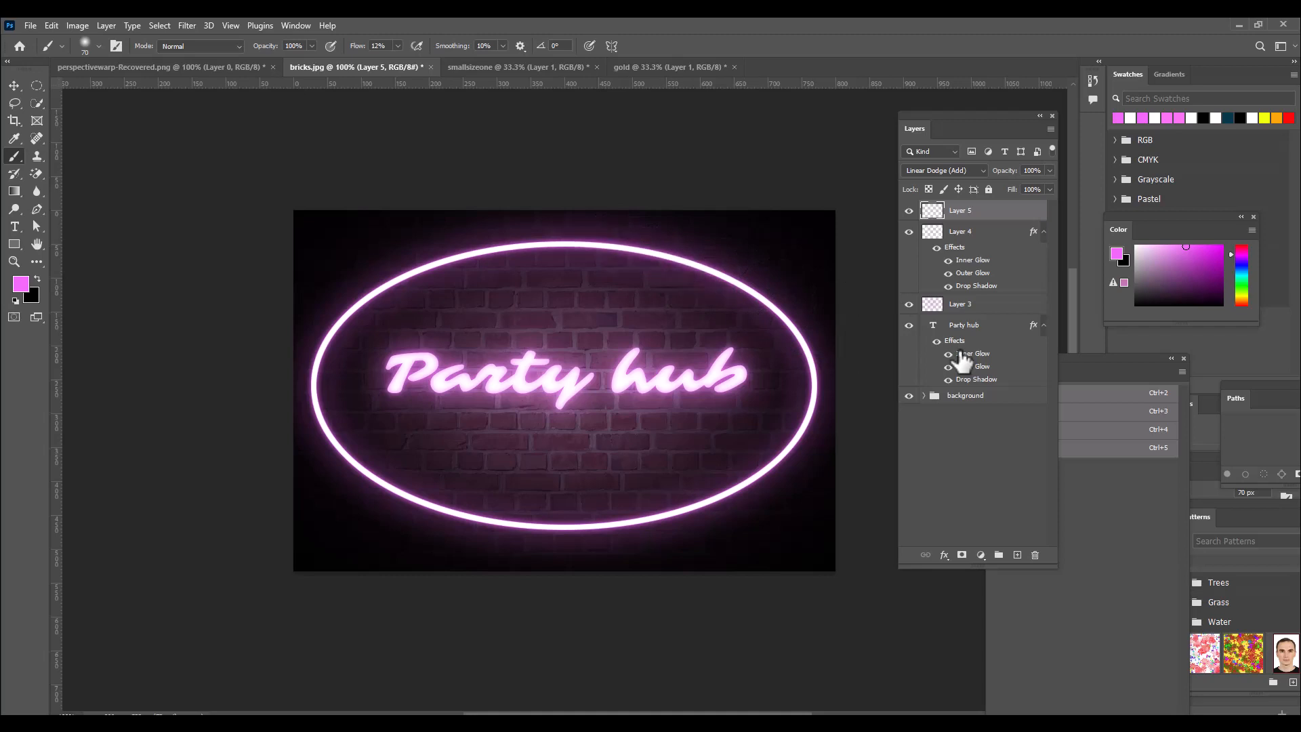
Paint soft pink light around the elliptical border with a 100 px brush at 6% flow.
left_click(397, 46)
key("bracketright")
key("bracketright")
key("bracketright")
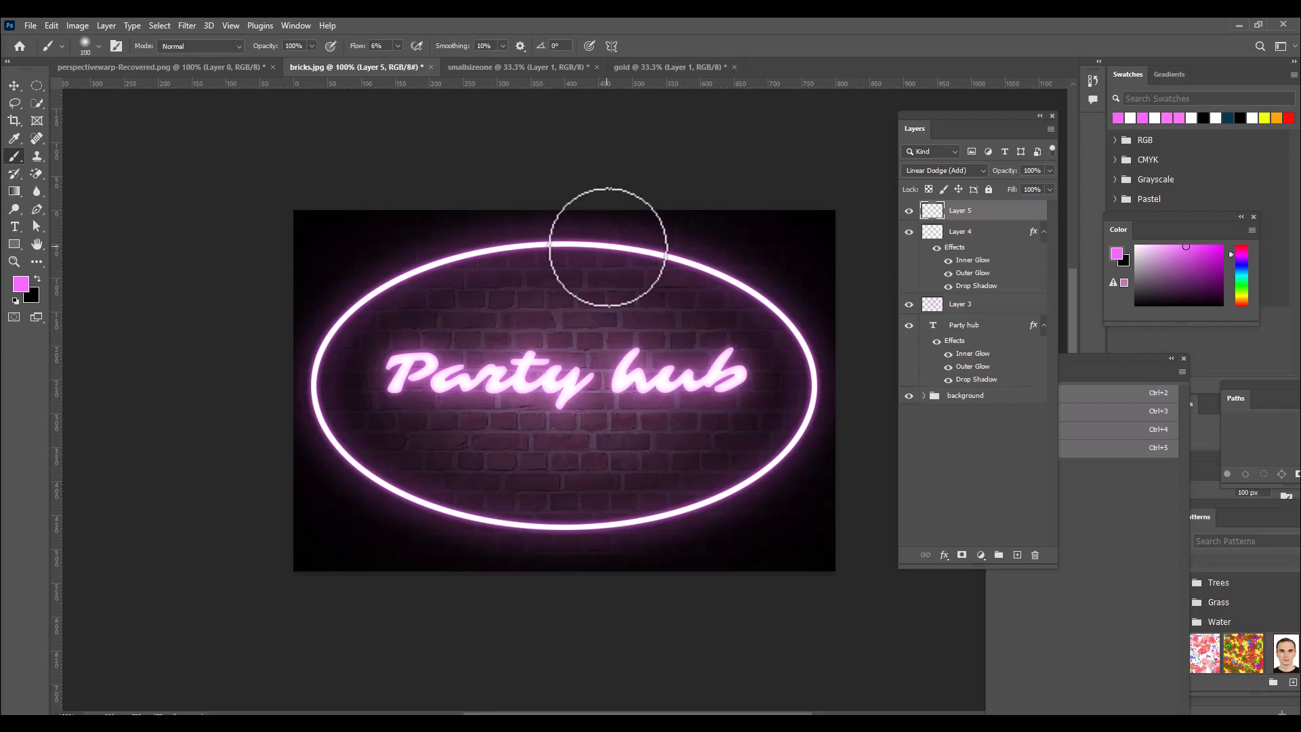
mouse_move(608, 247)
left_mouse_down()
mouse_move(708, 274)
mouse_move(798, 331)
mouse_move(817, 423)
mouse_move(785, 459)
mouse_move(673, 518)
mouse_move(544, 529)
mouse_move(435, 514)
mouse_move(341, 454)
mouse_move(318, 369)
mouse_move(332, 322)
mouse_move(375, 290)
mouse_move(484, 249)
mouse_move(725, 238)
left_mouse_up()
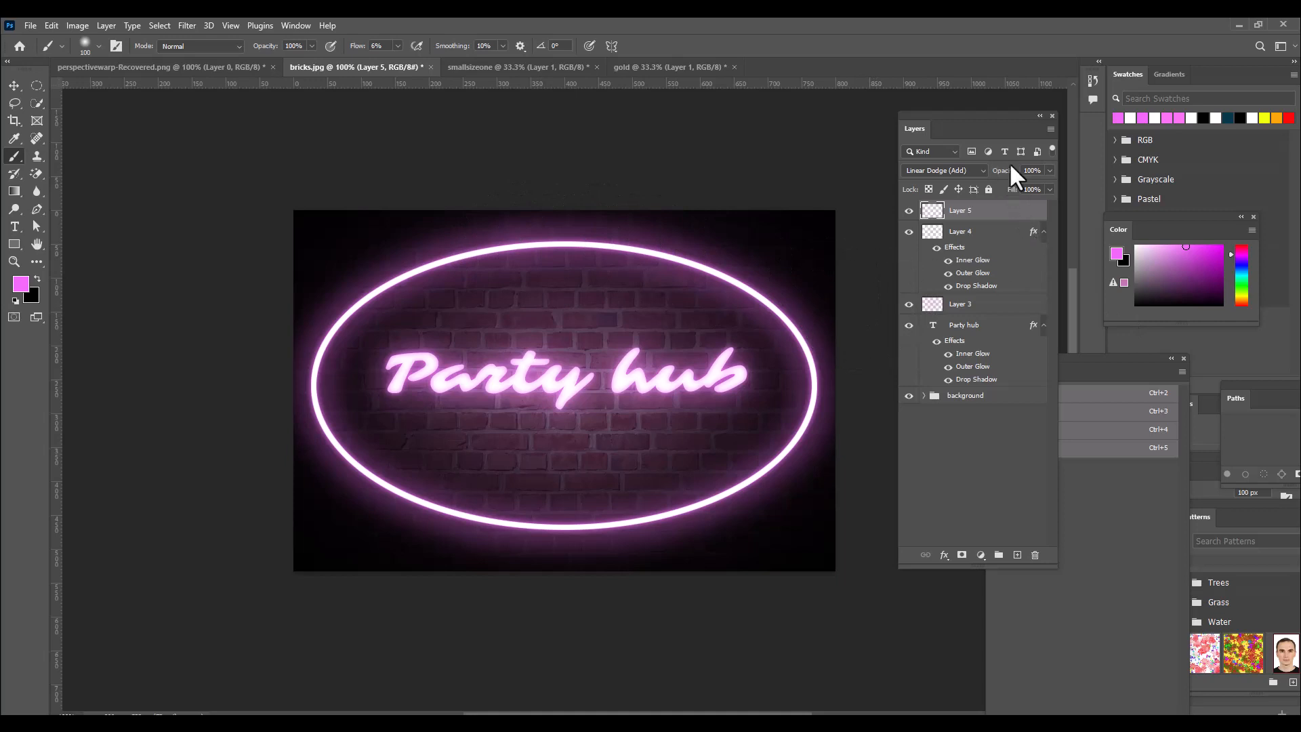
Lower the brushed light layer's opacity to 41% and switch to the Move tool.
left_click(1050, 170)
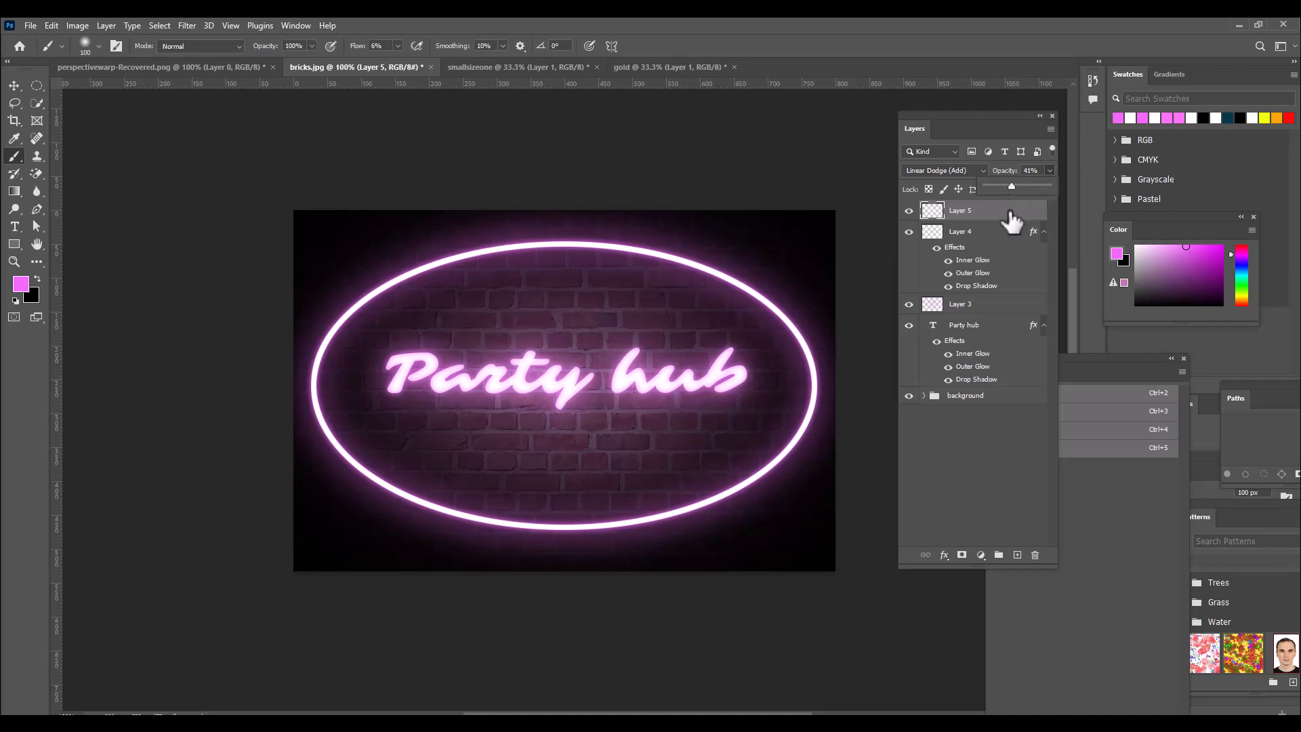
left_click(14, 85)
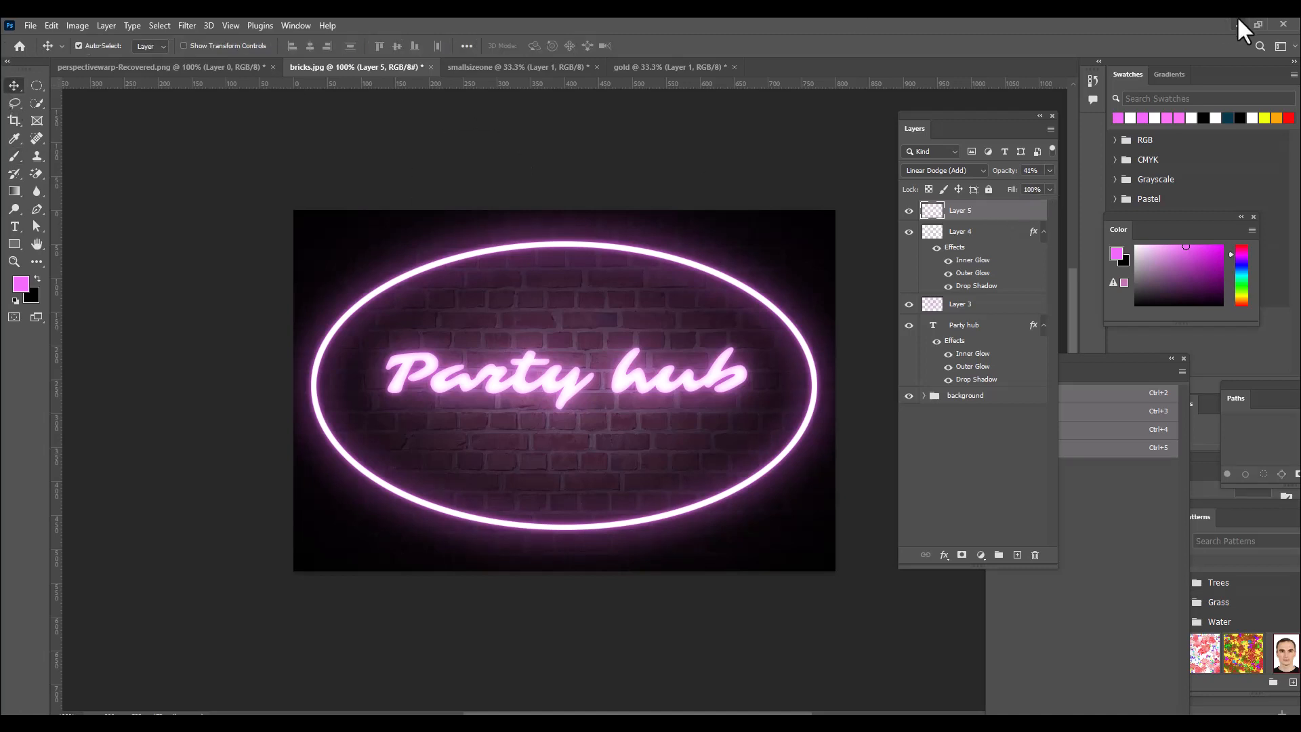